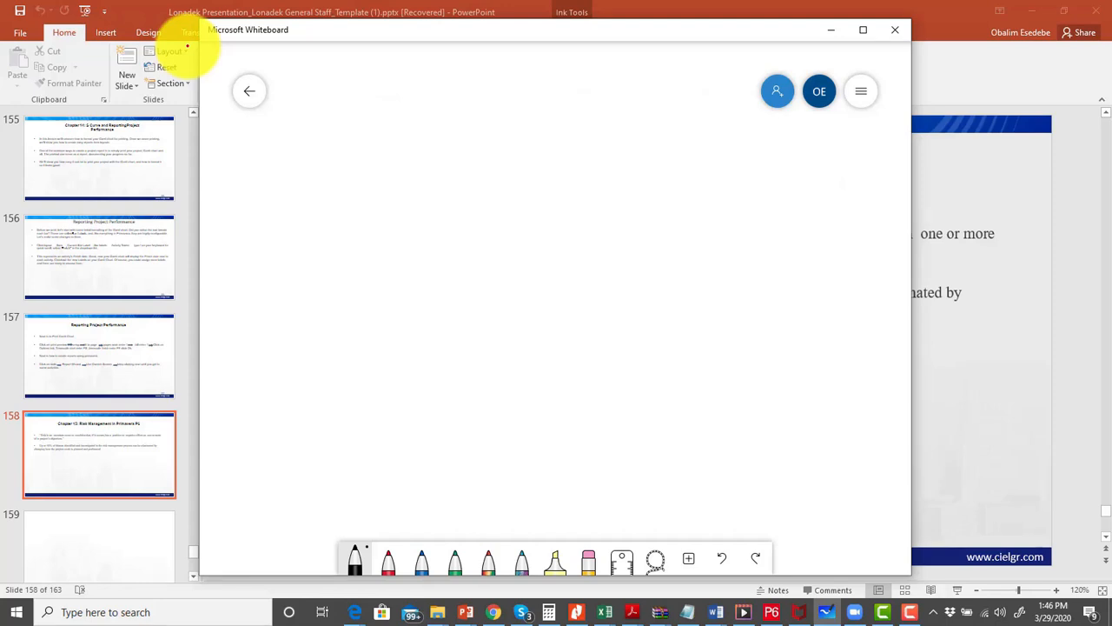
- Handwrite "Identify Risk" at the top of the whiteboard and number it 1
{"action": "mouse_move", "coordinate": [300, 115]}
{"action": "left_mouse_down"}
{"action": "mouse_move", "coordinate": [293, 149]}
{"action": "mouse_move", "coordinate": [323, 118]}
{"action": "mouse_move", "coordinate": [365, 140]}
{"action": "left_mouse_up"}
{"action": "left_click_drag", "start_coordinate": [374, 116], "coordinate": [376, 148]}
{"action": "left_click_drag", "start_coordinate": [366, 138], "coordinate": [396, 136]}
{"action": "mouse_move", "coordinate": [393, 124]}
{"action": "left_mouse_down"}
{"action": "mouse_move", "coordinate": [401, 147]}
{"action": "mouse_move", "coordinate": [419, 129]}
{"action": "left_mouse_up"}
{"action": "mouse_move", "coordinate": [415, 127]}
{"action": "left_mouse_down"}
{"action": "mouse_move", "coordinate": [427, 149]}
{"action": "mouse_move", "coordinate": [404, 157]}
{"action": "left_mouse_up"}
{"action": "left_click_drag", "start_coordinate": [492, 122], "coordinate": [489, 171]}
{"action": "left_click_drag", "start_coordinate": [491, 120], "coordinate": [525, 166]}
{"action": "left_click_drag", "start_coordinate": [532, 139], "coordinate": [533, 164]}
{"action": "left_click_drag", "start_coordinate": [559, 138], "coordinate": [543, 157]}
{"action": "left_click_drag", "start_coordinate": [573, 120], "coordinate": [610, 152]}
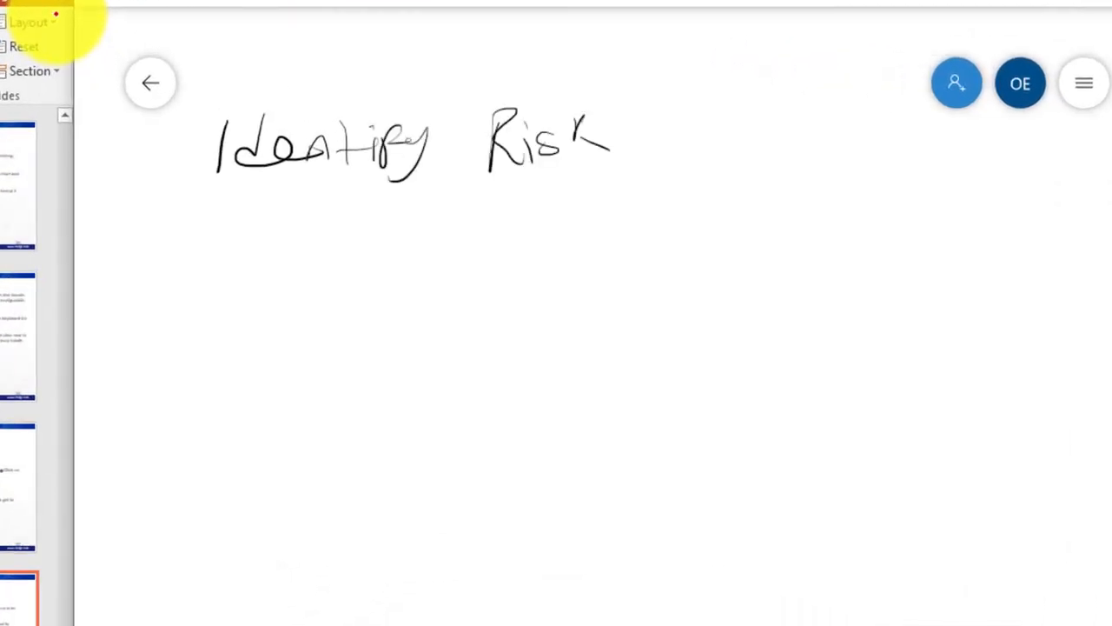
{"action": "left_click_drag", "start_coordinate": [139, 141], "coordinate": [135, 182]}
- Handwrite "Risk analysis" as item 2 below "Identify Risk"
{"action": "mouse_move", "coordinate": [112, 232]}
{"action": "left_mouse_down"}
{"action": "mouse_move", "coordinate": [113, 251]}
{"action": "mouse_move", "coordinate": [144, 250]}
{"action": "mouse_move", "coordinate": [88, 259]}
{"action": "left_mouse_up"}
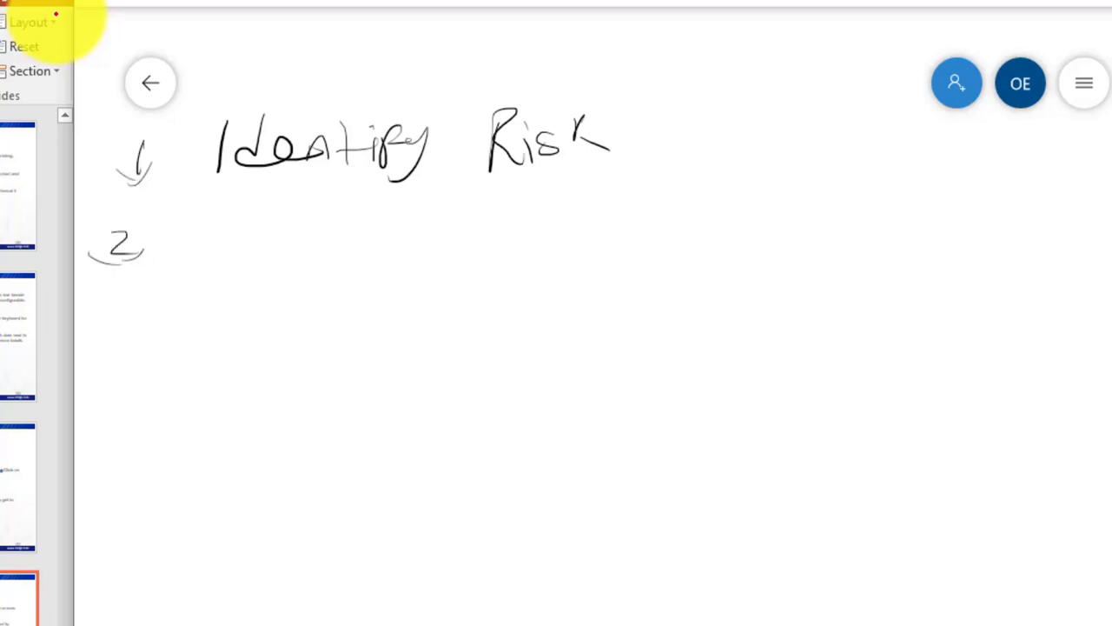
{"action": "mouse_move", "coordinate": [210, 218]}
{"action": "left_mouse_down"}
{"action": "mouse_move", "coordinate": [207, 259]}
{"action": "mouse_move", "coordinate": [210, 236]}
{"action": "mouse_move", "coordinate": [236, 257]}
{"action": "left_mouse_up"}
{"action": "left_click_drag", "start_coordinate": [239, 238], "coordinate": [248, 255]}
{"action": "mouse_move", "coordinate": [273, 228]}
{"action": "left_mouse_down"}
{"action": "mouse_move", "coordinate": [271, 259]}
{"action": "mouse_move", "coordinate": [300, 253]}
{"action": "left_mouse_up"}
{"action": "left_click_drag", "start_coordinate": [363, 231], "coordinate": [429, 250]}
{"action": "mouse_move", "coordinate": [434, 214]}
{"action": "left_mouse_down"}
{"action": "mouse_move", "coordinate": [440, 249]}
{"action": "mouse_move", "coordinate": [461, 257]}
{"action": "mouse_move", "coordinate": [443, 255]}
{"action": "mouse_move", "coordinate": [474, 252]}
{"action": "left_mouse_up"}
{"action": "left_click", "coordinate": [485, 222]}
{"action": "mouse_move", "coordinate": [501, 236]}
{"action": "left_mouse_down"}
{"action": "mouse_move", "coordinate": [501, 254]}
{"action": "mouse_move", "coordinate": [515, 232]}
{"action": "mouse_move", "coordinate": [513, 252]}
{"action": "left_mouse_up"}
{"action": "left_click", "coordinate": [496, 219]}
- Draw an upper branch line from "Risk analysis" and label it "Qualitative"
{"action": "left_click_drag", "start_coordinate": [539, 245], "coordinate": [601, 219]}
{"action": "left_click_drag", "start_coordinate": [635, 186], "coordinate": [676, 212]}
{"action": "mouse_move", "coordinate": [673, 181]}
{"action": "left_mouse_down"}
{"action": "mouse_move", "coordinate": [669, 196]}
{"action": "mouse_move", "coordinate": [701, 208]}
{"action": "left_mouse_up"}
{"action": "left_click_drag", "start_coordinate": [724, 185], "coordinate": [740, 205]}
{"action": "mouse_move", "coordinate": [746, 171]}
{"action": "left_mouse_down"}
{"action": "mouse_move", "coordinate": [781, 208]}
{"action": "mouse_move", "coordinate": [793, 182]}
{"action": "left_mouse_up"}
{"action": "left_click", "coordinate": [800, 170]}
{"action": "left_click_drag", "start_coordinate": [798, 185], "coordinate": [806, 200]}
{"action": "left_click_drag", "start_coordinate": [820, 164], "coordinate": [819, 209]}
{"action": "left_click_drag", "start_coordinate": [812, 179], "coordinate": [834, 177]}
{"action": "left_click_drag", "start_coordinate": [835, 182], "coordinate": [836, 202]}
{"action": "left_click_drag", "start_coordinate": [845, 180], "coordinate": [866, 177]}
{"action": "left_click_drag", "start_coordinate": [869, 188], "coordinate": [888, 183]}
- Draw a lower branch line from "Risk analysis" and label it "Quantitative"
{"action": "mouse_move", "coordinate": [539, 244]}
{"action": "left_mouse_down"}
{"action": "mouse_move", "coordinate": [592, 259]}
{"action": "mouse_move", "coordinate": [620, 247]}
{"action": "mouse_move", "coordinate": [633, 271]}
{"action": "left_mouse_up"}
{"action": "mouse_move", "coordinate": [636, 250]}
{"action": "left_mouse_down"}
{"action": "mouse_move", "coordinate": [666, 266]}
{"action": "mouse_move", "coordinate": [723, 251]}
{"action": "left_mouse_up"}
{"action": "mouse_move", "coordinate": [732, 237]}
{"action": "left_mouse_down"}
{"action": "mouse_move", "coordinate": [734, 272]}
{"action": "mouse_move", "coordinate": [750, 250]}
{"action": "left_mouse_up"}
{"action": "left_click_drag", "start_coordinate": [756, 247], "coordinate": [798, 261]}
{"action": "left_click_drag", "start_coordinate": [800, 242], "coordinate": [834, 252]}
{"action": "left_click_drag", "start_coordinate": [838, 247], "coordinate": [879, 258]}
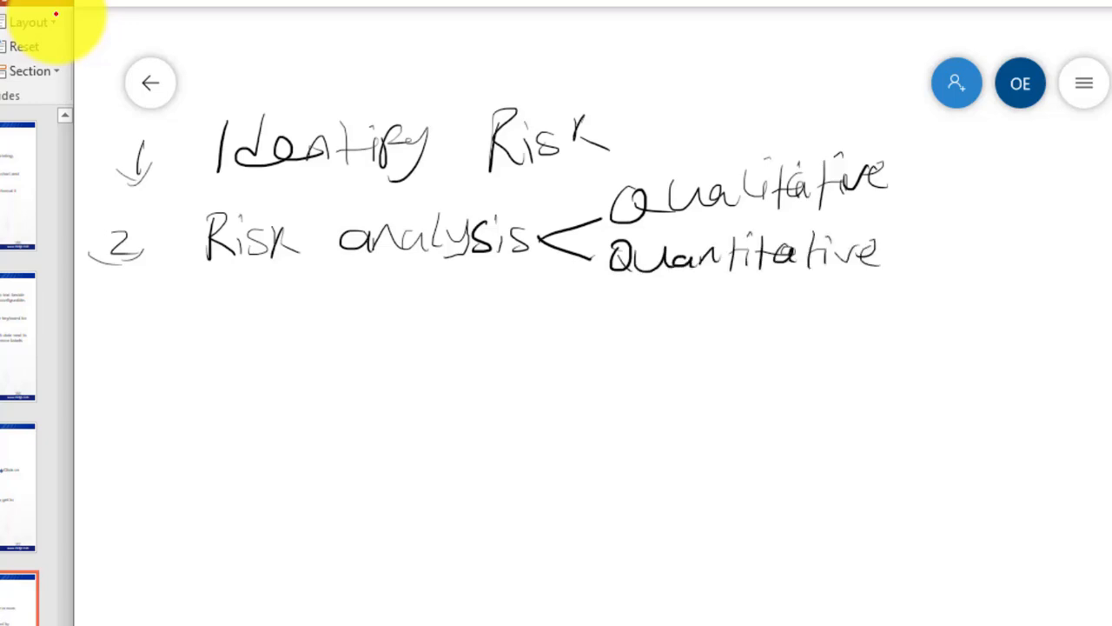
- Handwrite "Response" as item 3 of the risk process list
{"action": "mouse_move", "coordinate": [104, 294]}
{"action": "left_mouse_down"}
{"action": "mouse_move", "coordinate": [122, 292]}
{"action": "mouse_move", "coordinate": [106, 323]}
{"action": "mouse_move", "coordinate": [135, 310]}
{"action": "left_mouse_up"}
{"action": "mouse_move", "coordinate": [205, 287]}
{"action": "left_mouse_down"}
{"action": "mouse_move", "coordinate": [202, 322]}
{"action": "mouse_move", "coordinate": [228, 321]}
{"action": "left_mouse_up"}
{"action": "left_click_drag", "start_coordinate": [231, 310], "coordinate": [259, 325]}
{"action": "mouse_move", "coordinate": [296, 300]}
{"action": "left_mouse_down"}
{"action": "mouse_move", "coordinate": [295, 337]}
{"action": "mouse_move", "coordinate": [318, 306]}
{"action": "left_mouse_up"}
{"action": "left_click_drag", "start_coordinate": [330, 316], "coordinate": [418, 323]}
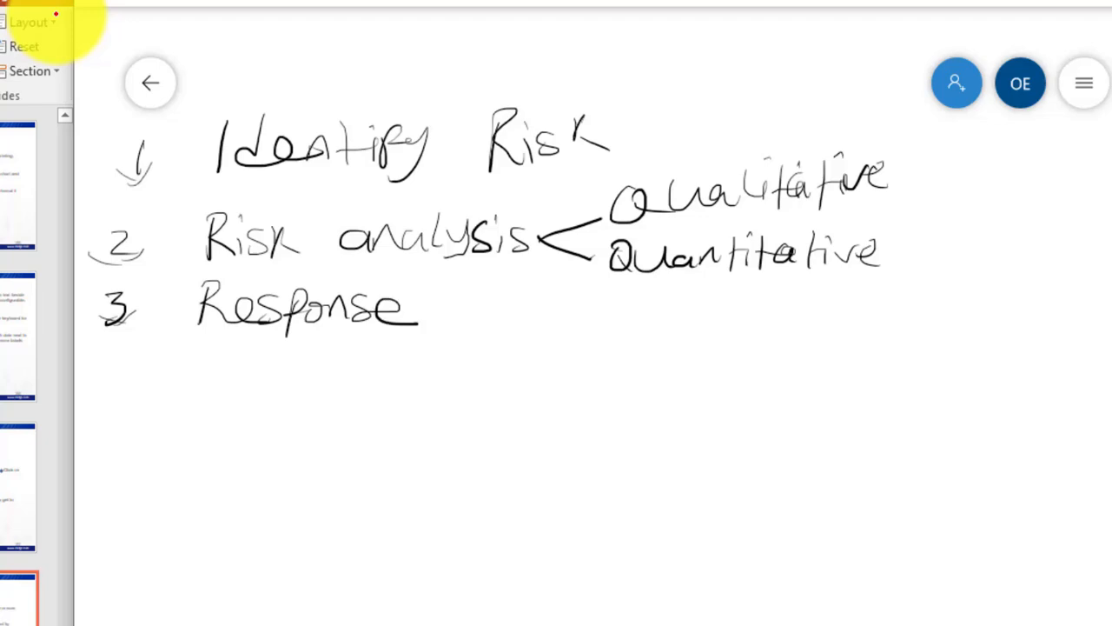
- Handwrite "Implement" as item 4 below "Response"
{"action": "mouse_move", "coordinate": [110, 370]}
{"action": "left_mouse_down"}
{"action": "mouse_move", "coordinate": [120, 393]}
{"action": "mouse_move", "coordinate": [106, 398]}
{"action": "left_mouse_up"}
{"action": "mouse_move", "coordinate": [97, 386]}
{"action": "left_mouse_down"}
{"action": "mouse_move", "coordinate": [130, 405]}
{"action": "mouse_move", "coordinate": [80, 408]}
{"action": "left_mouse_up"}
{"action": "mouse_move", "coordinate": [174, 365]}
{"action": "left_mouse_down"}
{"action": "mouse_move", "coordinate": [172, 405]}
{"action": "mouse_move", "coordinate": [189, 396]}
{"action": "left_mouse_up"}
{"action": "mouse_move", "coordinate": [188, 398]}
{"action": "left_mouse_down"}
{"action": "mouse_move", "coordinate": [219, 377]}
{"action": "mouse_move", "coordinate": [239, 396]}
{"action": "left_mouse_up"}
{"action": "mouse_move", "coordinate": [243, 369]}
{"action": "left_mouse_down"}
{"action": "mouse_move", "coordinate": [247, 408]}
{"action": "mouse_move", "coordinate": [260, 388]}
{"action": "left_mouse_up"}
{"action": "mouse_move", "coordinate": [276, 361]}
{"action": "left_mouse_down"}
{"action": "mouse_move", "coordinate": [280, 393]}
{"action": "mouse_move", "coordinate": [395, 393]}
{"action": "left_mouse_up"}
{"action": "mouse_move", "coordinate": [412, 346]}
{"action": "left_mouse_down"}
{"action": "mouse_move", "coordinate": [412, 399]}
{"action": "mouse_move", "coordinate": [433, 371]}
{"action": "left_mouse_up"}
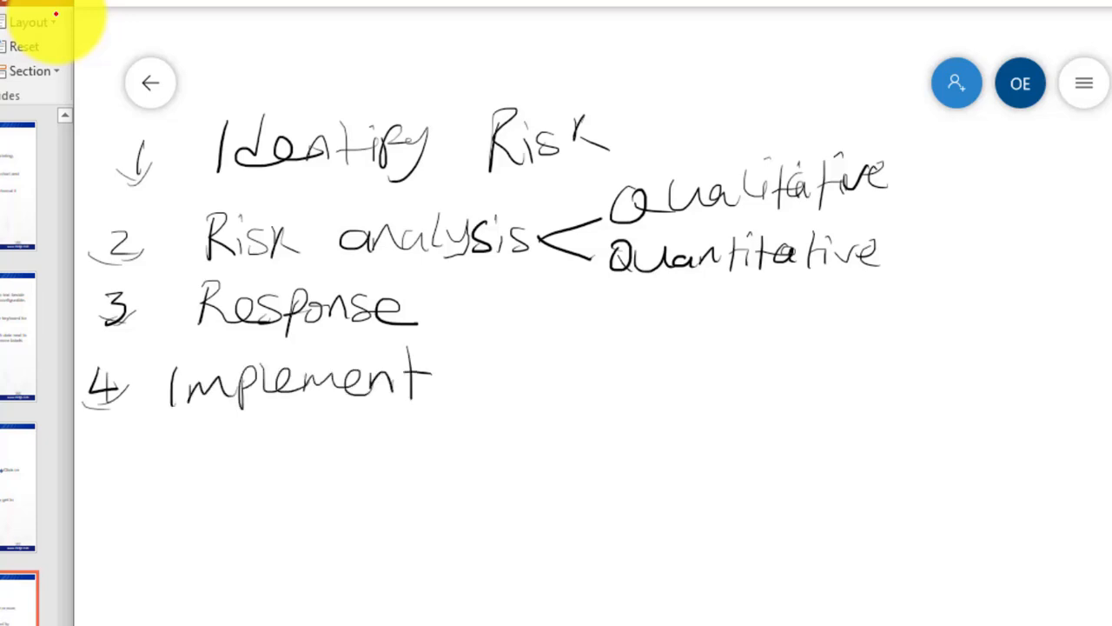
- Handwrite "Monitor." as item 5 below "Implement"
{"action": "mouse_move", "coordinate": [111, 432]}
{"action": "left_mouse_down"}
{"action": "mouse_move", "coordinate": [90, 436]}
{"action": "mouse_move", "coordinate": [85, 467]}
{"action": "mouse_move", "coordinate": [112, 457]}
{"action": "left_mouse_up"}
{"action": "mouse_move", "coordinate": [142, 462]}
{"action": "left_mouse_down"}
{"action": "mouse_move", "coordinate": [146, 438]}
{"action": "mouse_move", "coordinate": [214, 469]}
{"action": "mouse_move", "coordinate": [224, 443]}
{"action": "left_mouse_up"}
{"action": "mouse_move", "coordinate": [235, 465]}
{"action": "left_mouse_down"}
{"action": "mouse_move", "coordinate": [245, 445]}
{"action": "mouse_move", "coordinate": [266, 466]}
{"action": "left_mouse_up"}
{"action": "left_click_drag", "start_coordinate": [271, 446], "coordinate": [272, 465]}
{"action": "left_click_drag", "start_coordinate": [274, 421], "coordinate": [278, 423]}
{"action": "left_click_drag", "start_coordinate": [294, 426], "coordinate": [295, 459]}
{"action": "left_click_drag", "start_coordinate": [284, 441], "coordinate": [369, 434]}
{"action": "left_click", "coordinate": [379, 445]}
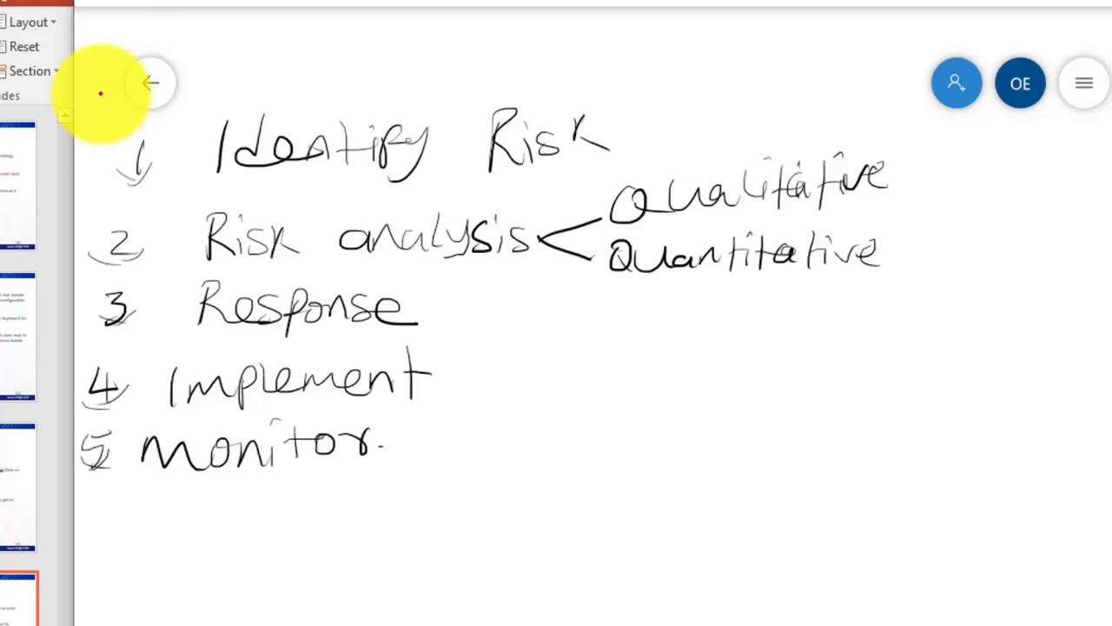
- Start a second numbered list in the free space below "Monitor" with "Hackers" as item 1
{"action": "mouse_move", "coordinate": [559, 468]}
{"action": "left_mouse_down"}
{"action": "mouse_move", "coordinate": [540, 379]}
{"action": "mouse_move", "coordinate": [527, 368]}
{"action": "left_mouse_up"}
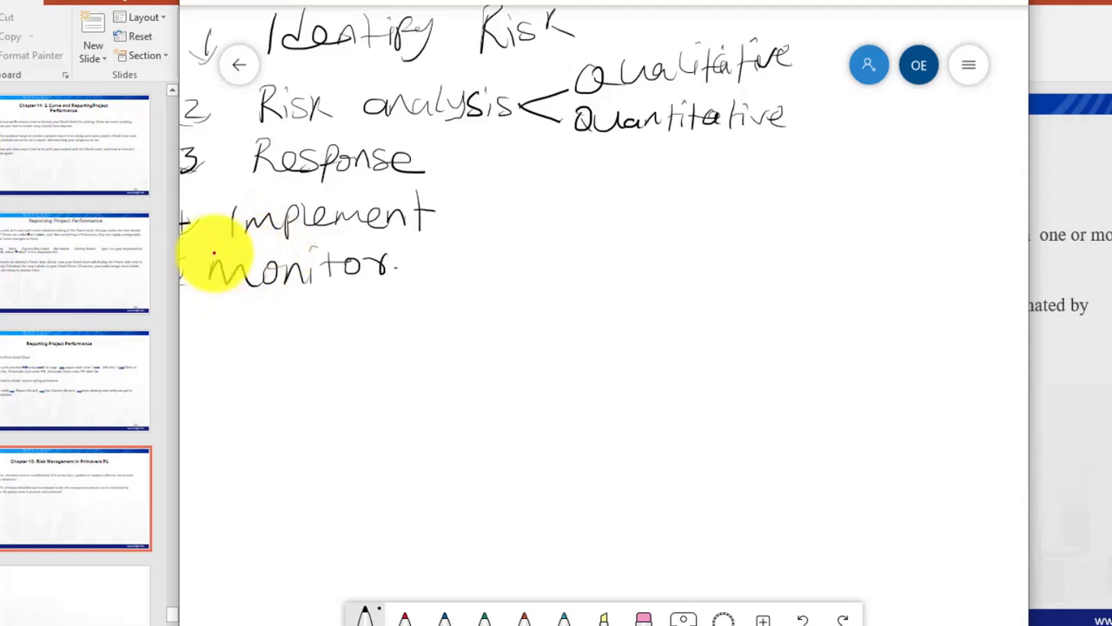
{"action": "left_click_drag", "start_coordinate": [214, 247], "coordinate": [225, 223]}
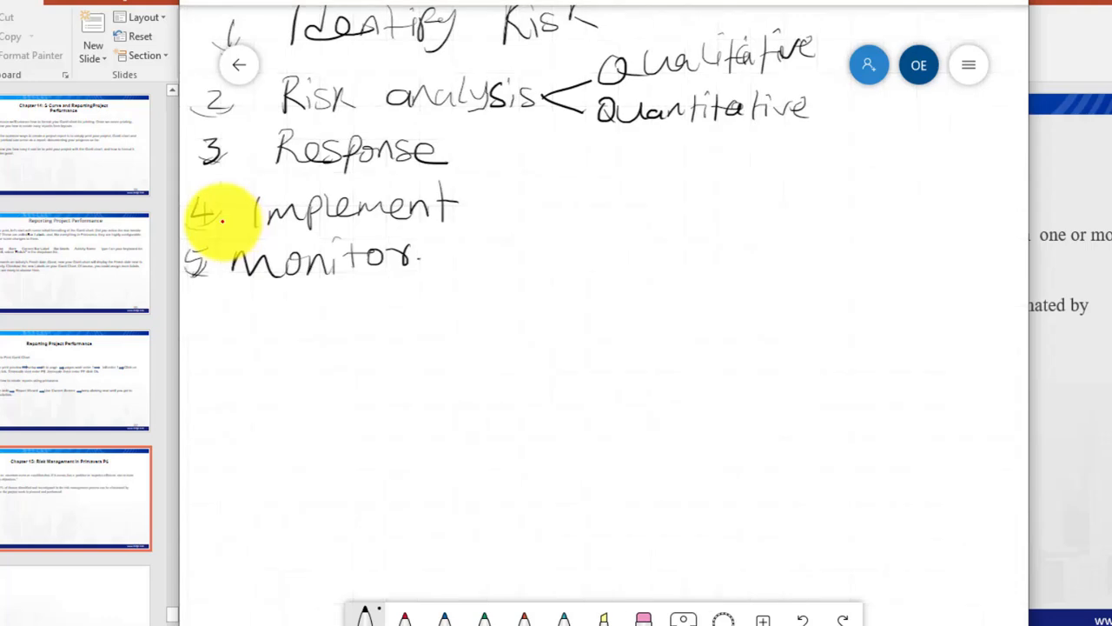
{"action": "left_click_drag", "start_coordinate": [207, 329], "coordinate": [200, 361]}
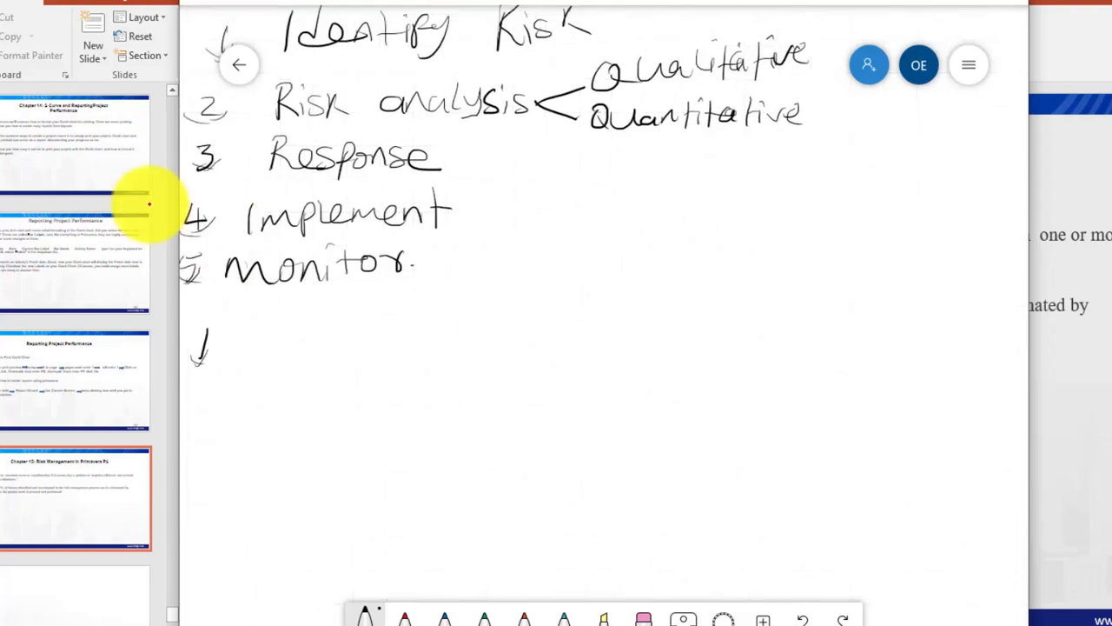
{"action": "mouse_move", "coordinate": [242, 329]}
{"action": "left_mouse_down"}
{"action": "mouse_move", "coordinate": [241, 367]}
{"action": "mouse_move", "coordinate": [261, 367]}
{"action": "mouse_move", "coordinate": [259, 348]}
{"action": "mouse_move", "coordinate": [314, 353]}
{"action": "left_mouse_up"}
{"action": "mouse_move", "coordinate": [320, 346]}
{"action": "left_mouse_down"}
{"action": "mouse_move", "coordinate": [353, 337]}
{"action": "mouse_move", "coordinate": [348, 346]}
{"action": "left_mouse_up"}
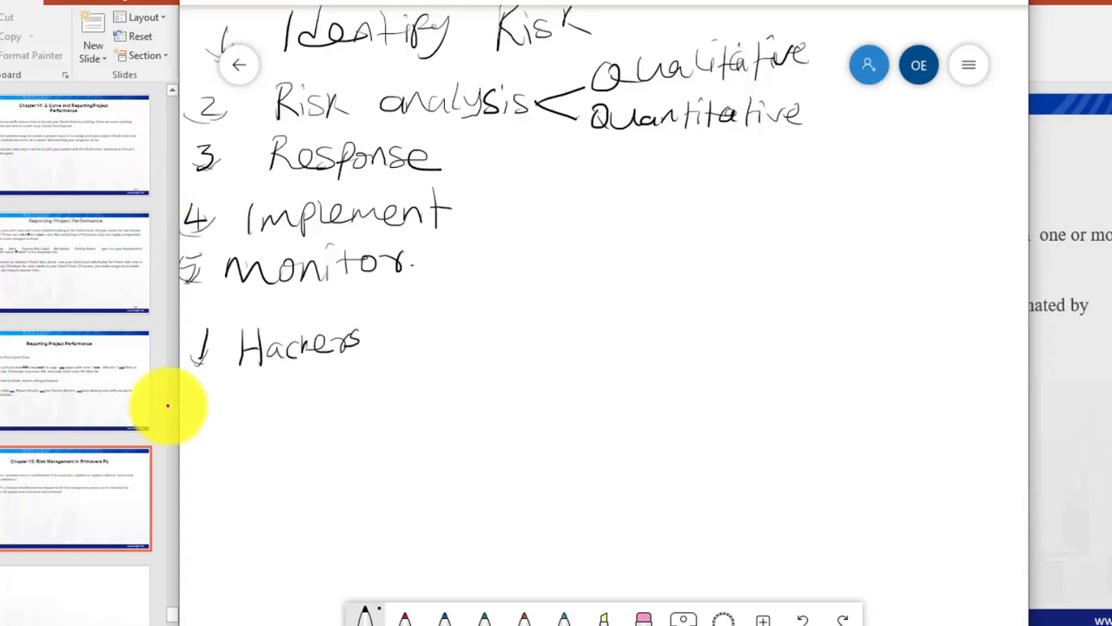
- Add "Technical skill" as item 2 and "Compatibility" as item 3 to the example risk list
{"action": "left_click_drag", "start_coordinate": [186, 395], "coordinate": [200, 408]}
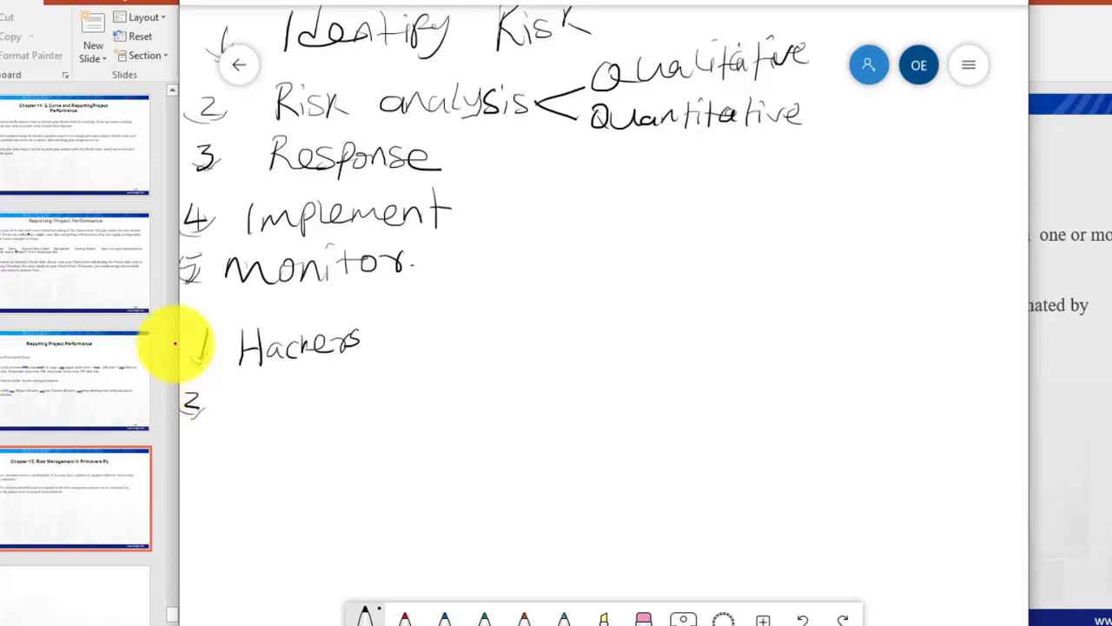
{"action": "mouse_move", "coordinate": [239, 392]}
{"action": "left_mouse_down"}
{"action": "mouse_move", "coordinate": [240, 414]}
{"action": "mouse_move", "coordinate": [242, 393]}
{"action": "mouse_move", "coordinate": [261, 406]}
{"action": "mouse_move", "coordinate": [254, 391]}
{"action": "left_mouse_up"}
{"action": "left_click_drag", "start_coordinate": [260, 395], "coordinate": [301, 409]}
{"action": "mouse_move", "coordinate": [305, 396]}
{"action": "left_mouse_down"}
{"action": "mouse_move", "coordinate": [304, 408]}
{"action": "mouse_move", "coordinate": [342, 409]}
{"action": "left_mouse_up"}
{"action": "left_click", "coordinate": [306, 386]}
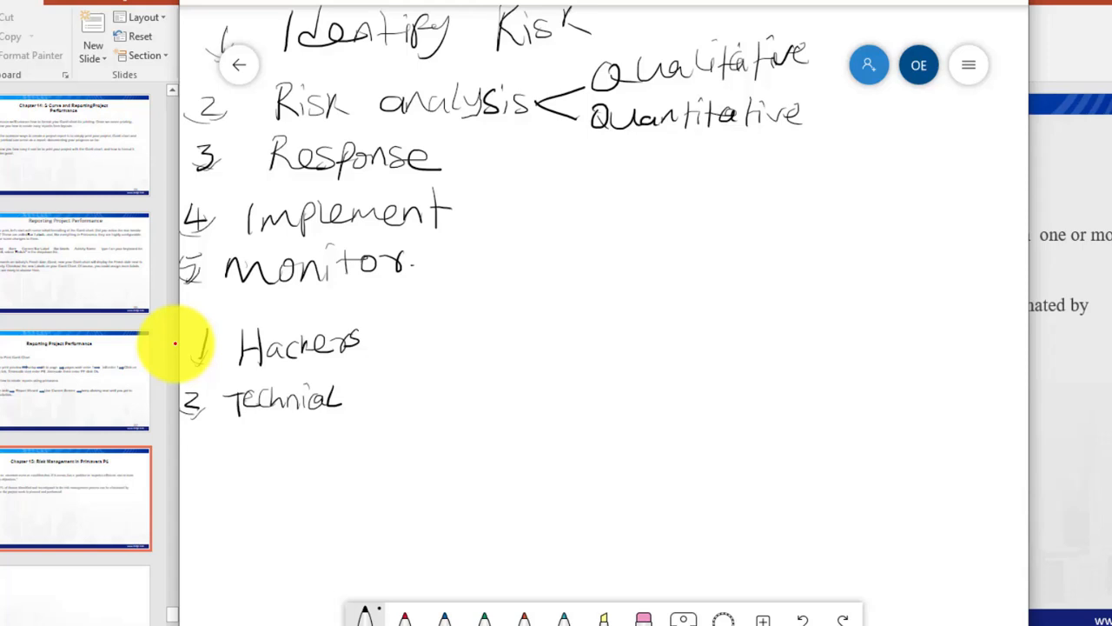
{"action": "mouse_move", "coordinate": [365, 386]}
{"action": "left_mouse_down"}
{"action": "mouse_move", "coordinate": [353, 402]}
{"action": "mouse_move", "coordinate": [395, 405]}
{"action": "left_mouse_up"}
{"action": "left_click", "coordinate": [386, 388]}
{"action": "left_click_drag", "start_coordinate": [404, 385], "coordinate": [405, 408]}
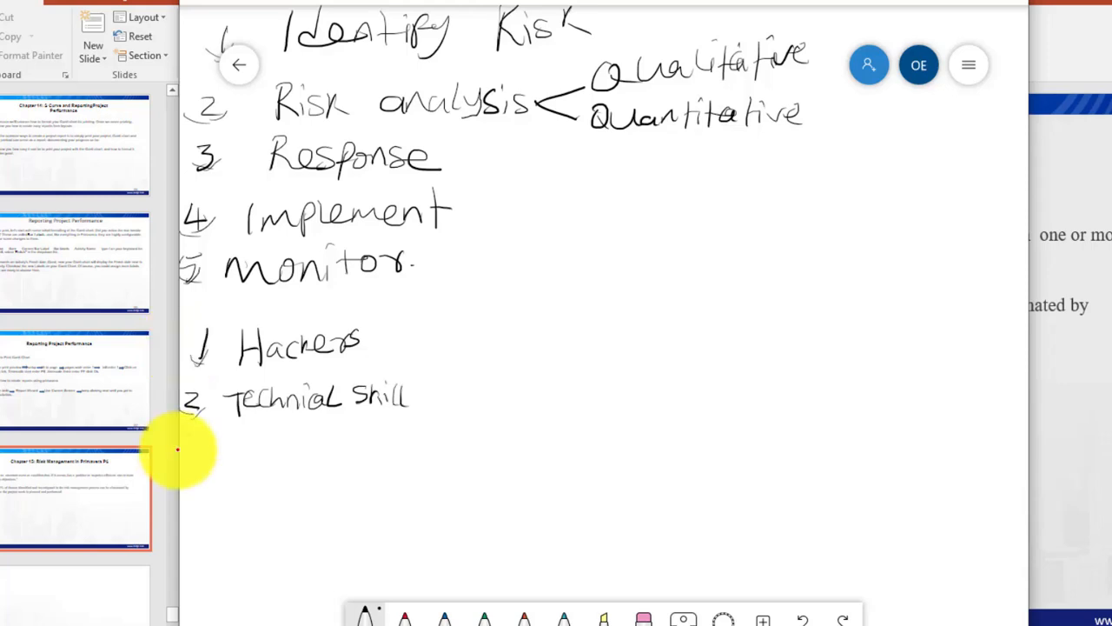
{"action": "mouse_move", "coordinate": [187, 435]}
{"action": "left_mouse_down"}
{"action": "mouse_move", "coordinate": [198, 449]}
{"action": "mouse_move", "coordinate": [184, 457]}
{"action": "left_mouse_up"}
{"action": "mouse_move", "coordinate": [252, 431]}
{"action": "left_mouse_down"}
{"action": "mouse_move", "coordinate": [236, 454]}
{"action": "mouse_move", "coordinate": [266, 443]}
{"action": "mouse_move", "coordinate": [405, 458]}
{"action": "left_mouse_up"}
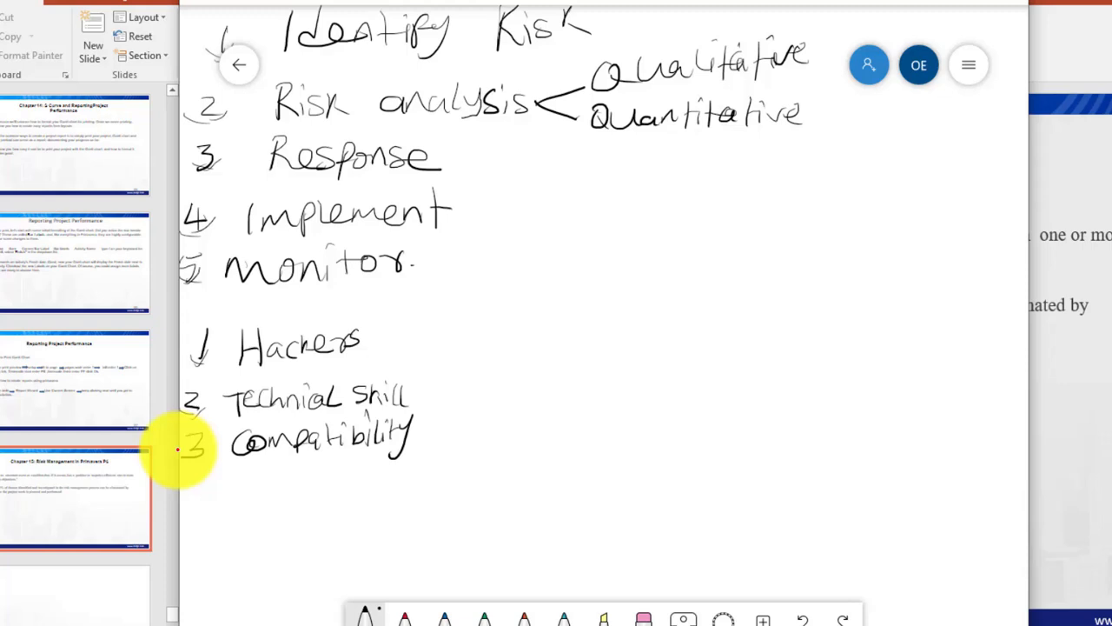
- Rule a column headed "Prob" beside the example risks and tick off "Identify Risk" in the process list
{"action": "left_click_drag", "start_coordinate": [435, 285], "coordinate": [442, 519]}
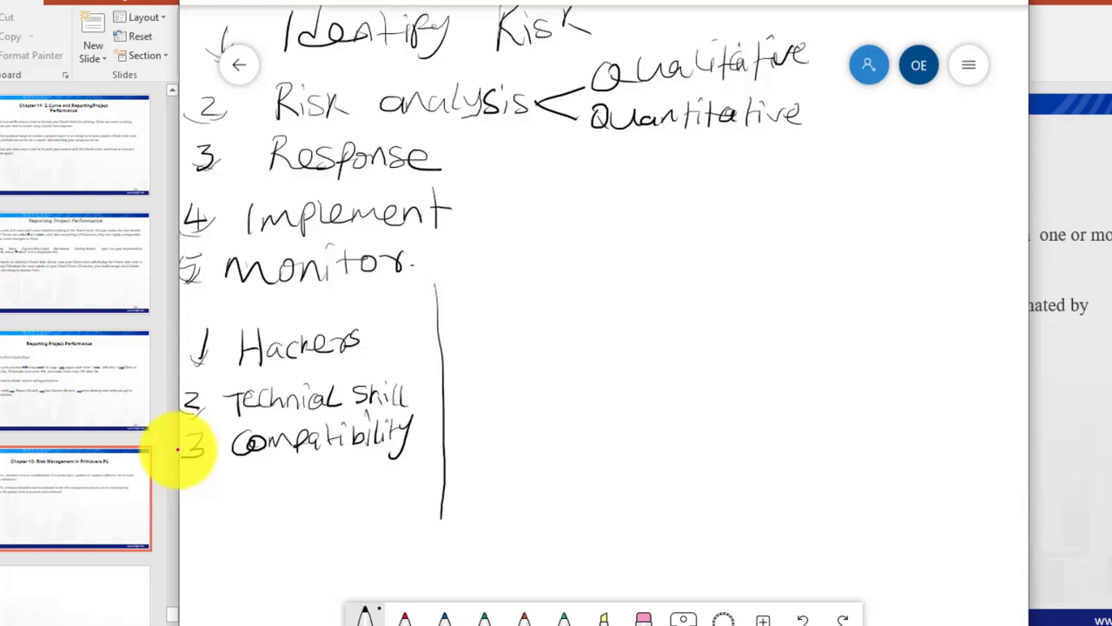
{"action": "left_click_drag", "start_coordinate": [594, 33], "coordinate": [622, 14]}
{"action": "mouse_move", "coordinate": [444, 265]}
{"action": "left_mouse_down"}
{"action": "mouse_move", "coordinate": [446, 292]}
{"action": "mouse_move", "coordinate": [488, 252]}
{"action": "mouse_move", "coordinate": [495, 282]}
{"action": "left_mouse_up"}
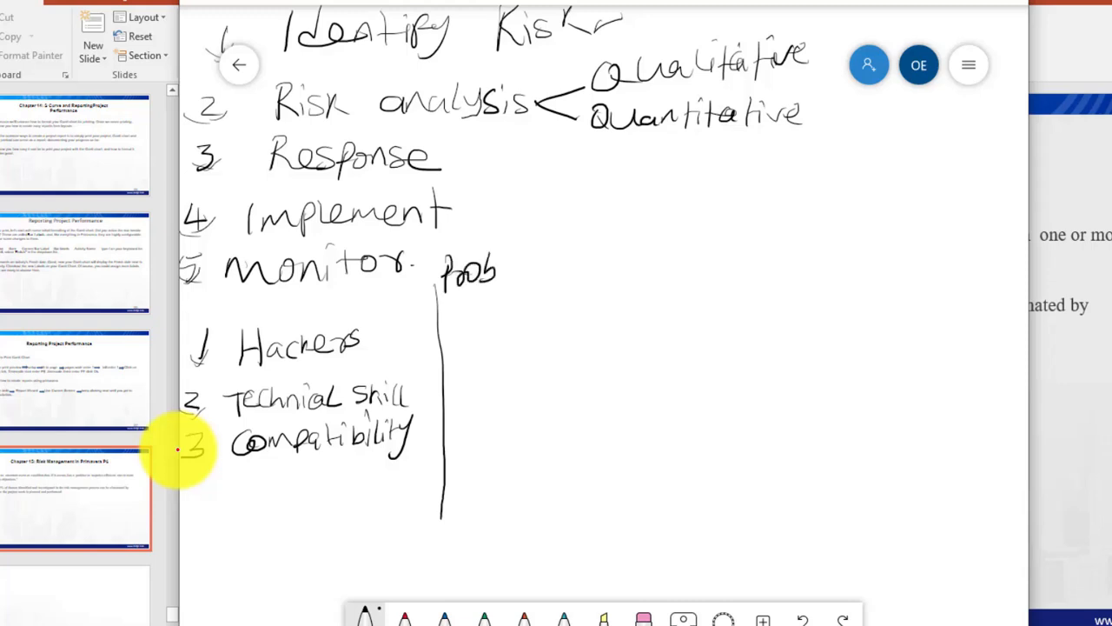
{"action": "left_click_drag", "start_coordinate": [507, 244], "coordinate": [494, 504]}
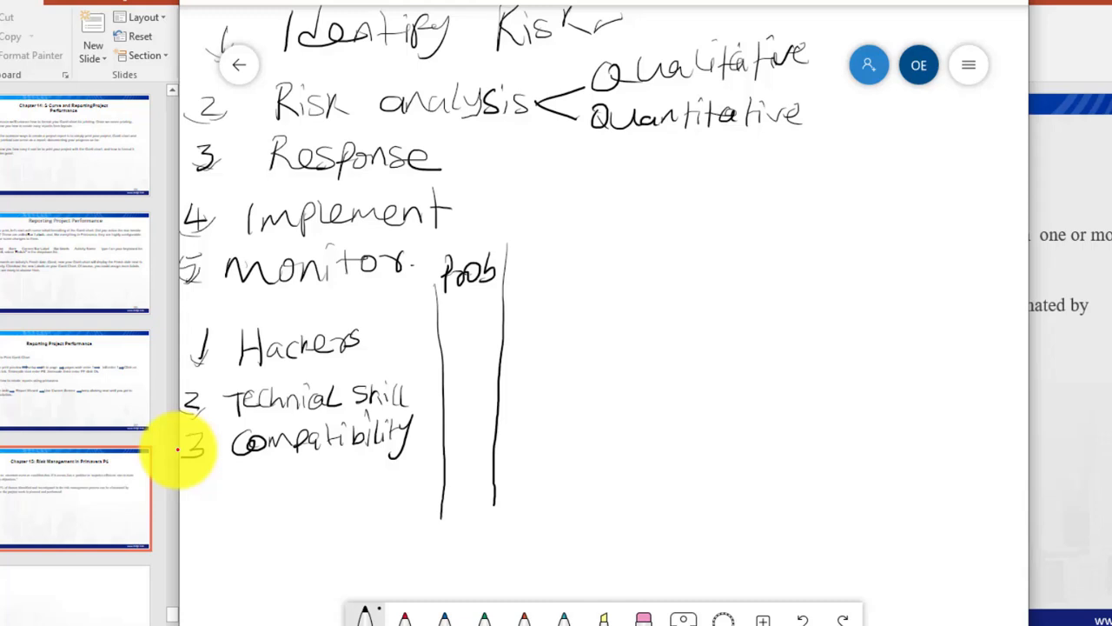
- Add "Time" and "Cost" columns beside "Prob", each closed with a vertical line
{"action": "mouse_move", "coordinate": [521, 255]}
{"action": "left_mouse_down"}
{"action": "mouse_move", "coordinate": [522, 282]}
{"action": "mouse_move", "coordinate": [525, 250]}
{"action": "mouse_move", "coordinate": [537, 250]}
{"action": "left_mouse_up"}
{"action": "mouse_move", "coordinate": [537, 264]}
{"action": "left_mouse_down"}
{"action": "mouse_move", "coordinate": [537, 282]}
{"action": "mouse_move", "coordinate": [536, 259]}
{"action": "left_mouse_up"}
{"action": "mouse_move", "coordinate": [546, 266]}
{"action": "left_mouse_down"}
{"action": "mouse_move", "coordinate": [546, 278]}
{"action": "mouse_move", "coordinate": [589, 274]}
{"action": "left_mouse_up"}
{"action": "mouse_move", "coordinate": [591, 229]}
{"action": "left_mouse_down"}
{"action": "mouse_move", "coordinate": [600, 459]}
{"action": "mouse_move", "coordinate": [583, 504]}
{"action": "left_mouse_up"}
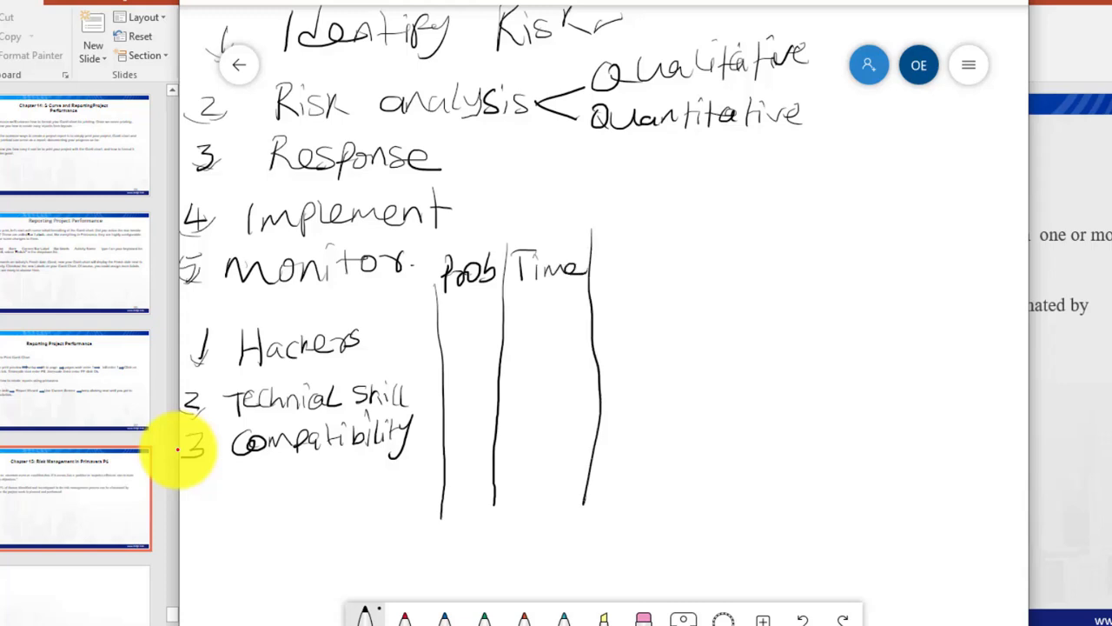
{"action": "mouse_move", "coordinate": [613, 257]}
{"action": "left_mouse_down"}
{"action": "mouse_move", "coordinate": [609, 276]}
{"action": "mouse_move", "coordinate": [633, 271]}
{"action": "left_mouse_up"}
{"action": "mouse_move", "coordinate": [647, 249]}
{"action": "left_mouse_down"}
{"action": "mouse_move", "coordinate": [647, 273]}
{"action": "mouse_move", "coordinate": [660, 257]}
{"action": "mouse_move", "coordinate": [661, 504]}
{"action": "left_mouse_up"}
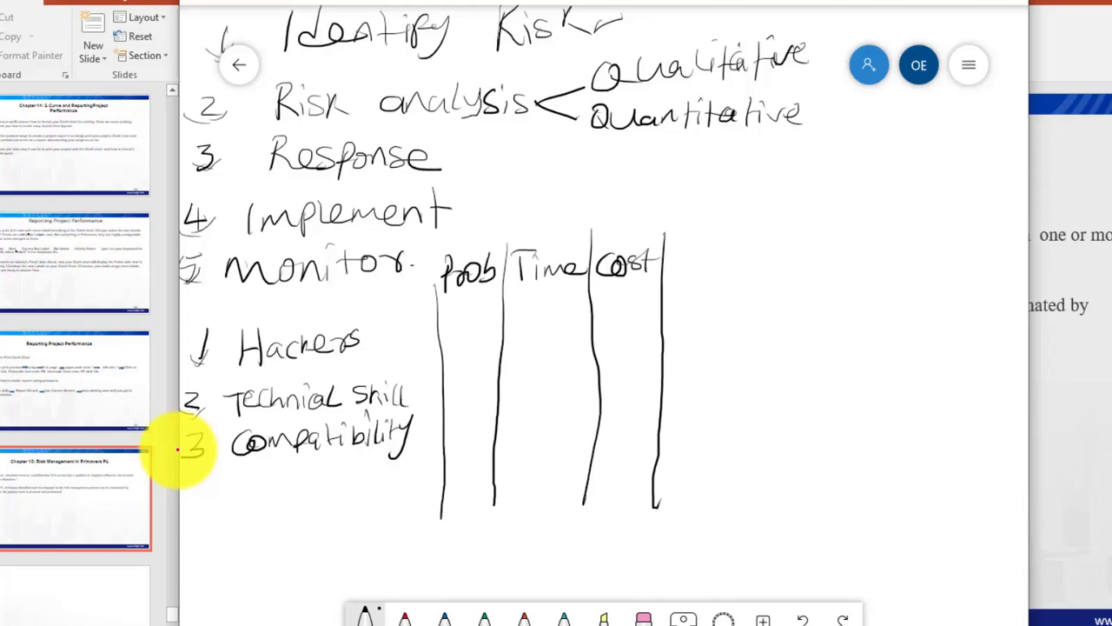
- Write the scales 0-1, 1-10 and 1-10 above Prob, Time and Cost, and rate Hackers 0.5, 8 and 8
{"action": "mouse_move", "coordinate": [445, 228]}
{"action": "left_mouse_down"}
{"action": "mouse_move", "coordinate": [438, 235]}
{"action": "mouse_move", "coordinate": [476, 234]}
{"action": "left_mouse_up"}
{"action": "mouse_move", "coordinate": [518, 220]}
{"action": "left_mouse_down"}
{"action": "mouse_move", "coordinate": [516, 235]}
{"action": "mouse_move", "coordinate": [631, 218]}
{"action": "mouse_move", "coordinate": [620, 227]}
{"action": "left_mouse_up"}
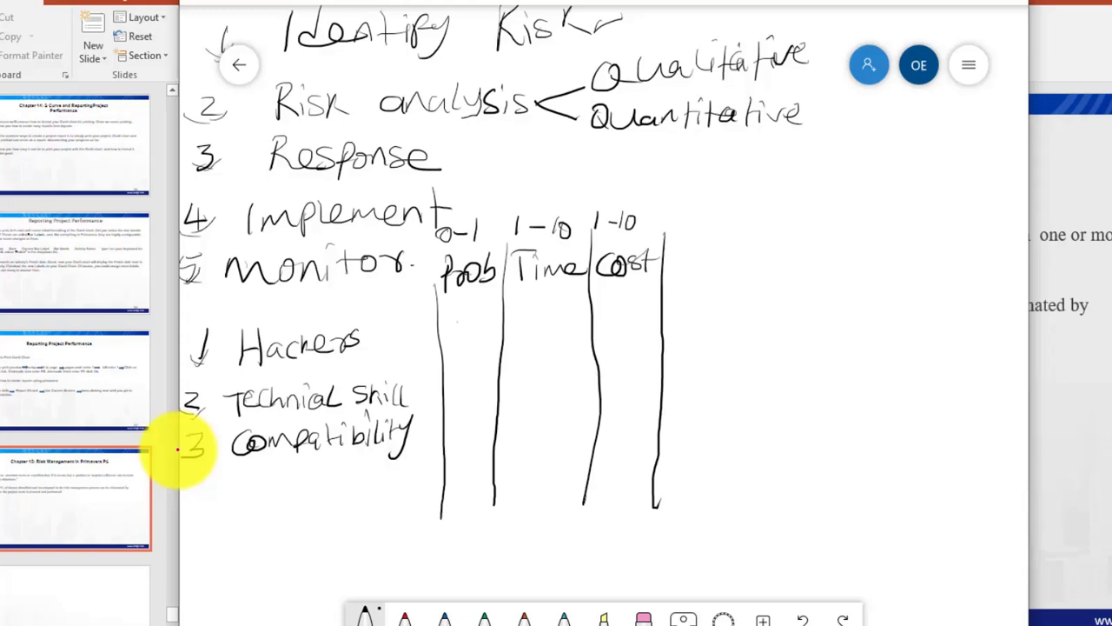
{"action": "mouse_move", "coordinate": [453, 319]}
{"action": "left_mouse_down"}
{"action": "mouse_move", "coordinate": [459, 336]}
{"action": "mouse_move", "coordinate": [453, 318]}
{"action": "mouse_move", "coordinate": [475, 327]}
{"action": "mouse_move", "coordinate": [473, 341]}
{"action": "left_mouse_up"}
{"action": "mouse_move", "coordinate": [539, 309]}
{"action": "left_mouse_down"}
{"action": "mouse_move", "coordinate": [530, 323]}
{"action": "mouse_move", "coordinate": [541, 308]}
{"action": "left_mouse_up"}
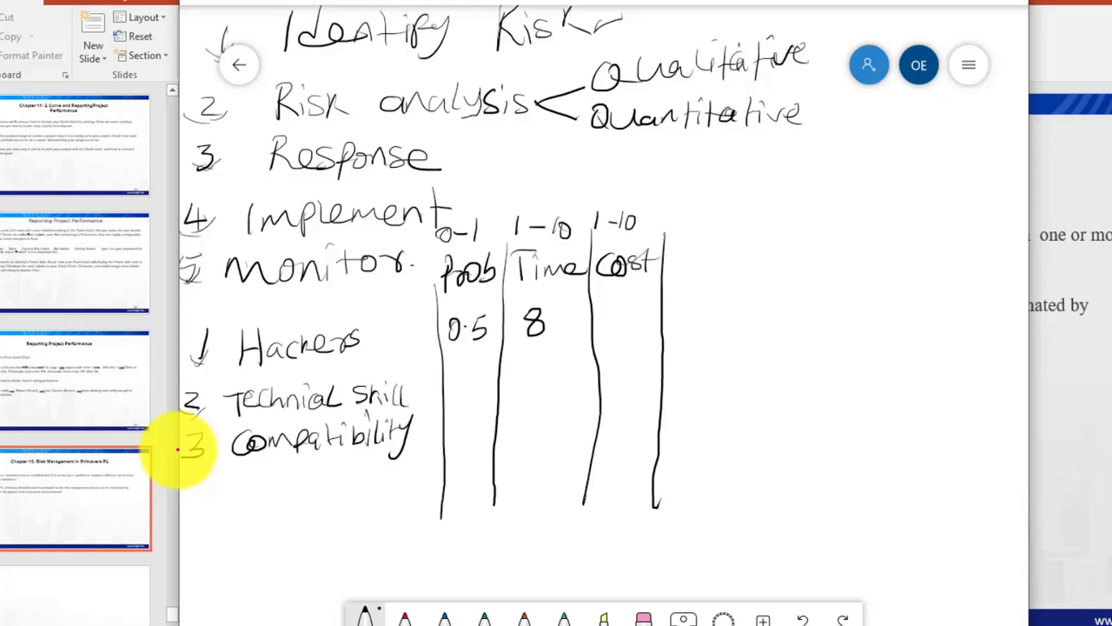
{"action": "mouse_move", "coordinate": [628, 301]}
{"action": "left_mouse_down"}
{"action": "mouse_move", "coordinate": [611, 315]}
{"action": "mouse_move", "coordinate": [624, 298]}
{"action": "left_mouse_up"}
- Rate Technical skill 0.1 for Prob, 9 for Time and 9 for Cost
{"action": "mouse_move", "coordinate": [456, 383]}
{"action": "left_mouse_down"}
{"action": "mouse_move", "coordinate": [450, 400]}
{"action": "mouse_move", "coordinate": [454, 383]}
{"action": "mouse_move", "coordinate": [479, 398]}
{"action": "left_mouse_up"}
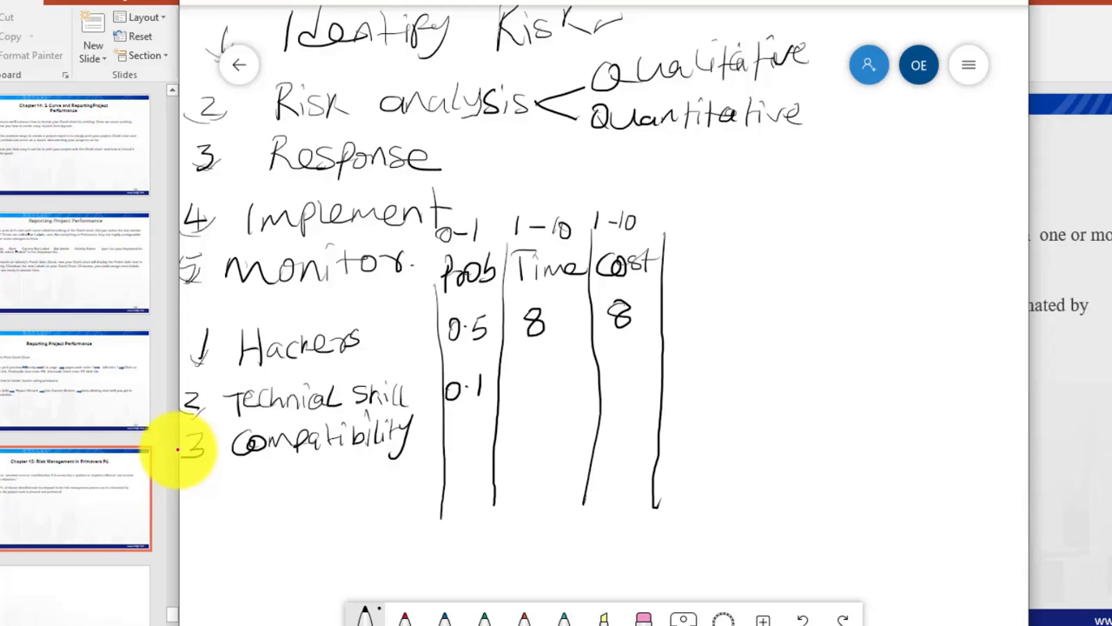
{"action": "mouse_move", "coordinate": [537, 366]}
{"action": "left_mouse_down"}
{"action": "mouse_move", "coordinate": [522, 370]}
{"action": "mouse_move", "coordinate": [537, 376]}
{"action": "mouse_move", "coordinate": [530, 402]}
{"action": "left_mouse_up"}
{"action": "mouse_move", "coordinate": [629, 357]}
{"action": "left_mouse_down"}
{"action": "mouse_move", "coordinate": [617, 364]}
{"action": "mouse_move", "coordinate": [629, 360]}
{"action": "mouse_move", "coordinate": [626, 396]}
{"action": "left_mouse_up"}
- Rate Compatibility 0.2 for Prob, 9 for Time and 5 for Cost
{"action": "mouse_move", "coordinate": [450, 421]}
{"action": "left_mouse_down"}
{"action": "mouse_move", "coordinate": [445, 441]}
{"action": "mouse_move", "coordinate": [453, 421]}
{"action": "left_mouse_up"}
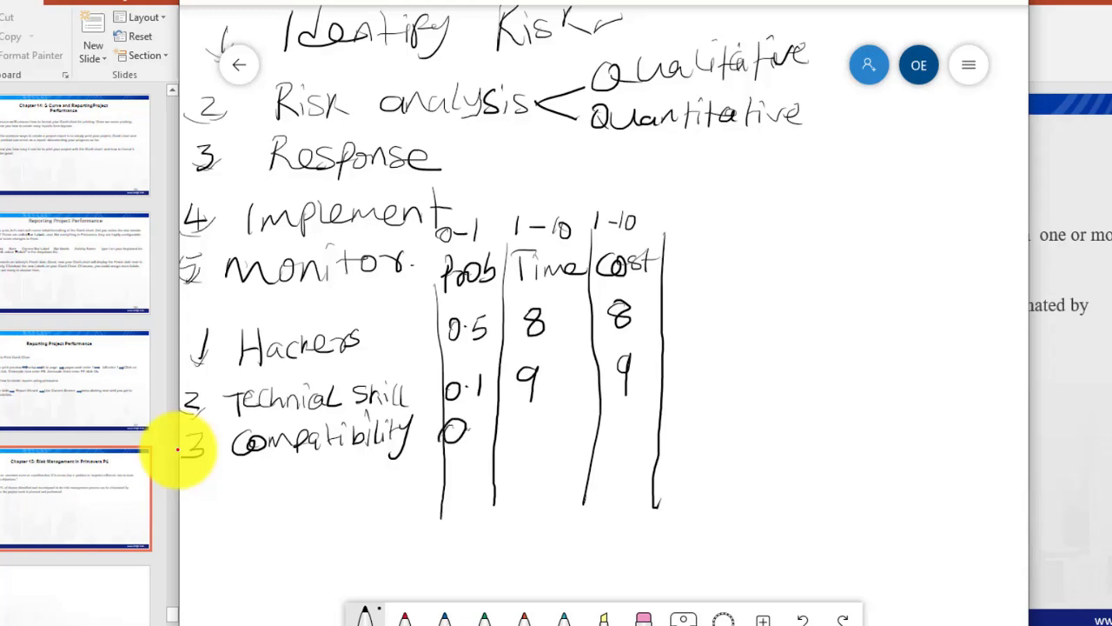
{"action": "left_click_drag", "start_coordinate": [475, 414], "coordinate": [487, 434]}
{"action": "left_click_drag", "start_coordinate": [528, 416], "coordinate": [526, 440]}
{"action": "mouse_move", "coordinate": [621, 408]}
{"action": "left_mouse_down"}
{"action": "mouse_move", "coordinate": [644, 406]}
{"action": "mouse_move", "coordinate": [620, 431]}
{"action": "left_mouse_up"}
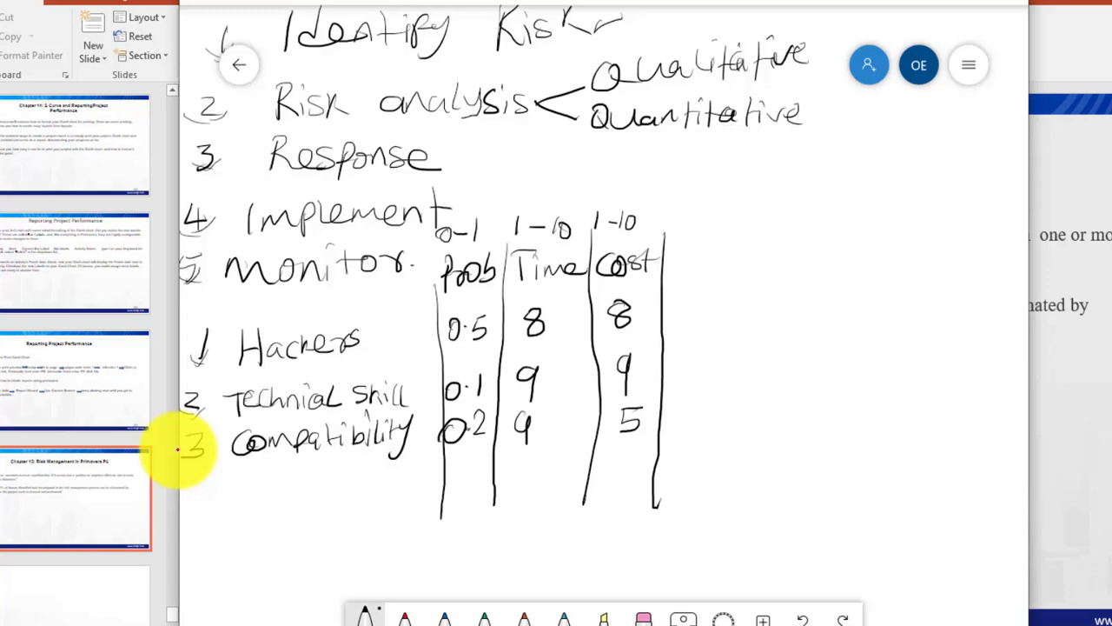
- Rule a header line across the table with an "EMV" heading, and write multiplication signs between the ratings in each row
{"action": "left_click_drag", "start_coordinate": [439, 292], "coordinate": [777, 268]}
{"action": "mouse_move", "coordinate": [683, 241]}
{"action": "left_mouse_down"}
{"action": "mouse_move", "coordinate": [692, 256]}
{"action": "mouse_move", "coordinate": [699, 236]}
{"action": "mouse_move", "coordinate": [713, 241]}
{"action": "mouse_move", "coordinate": [716, 258]}
{"action": "mouse_move", "coordinate": [740, 241]}
{"action": "left_mouse_up"}
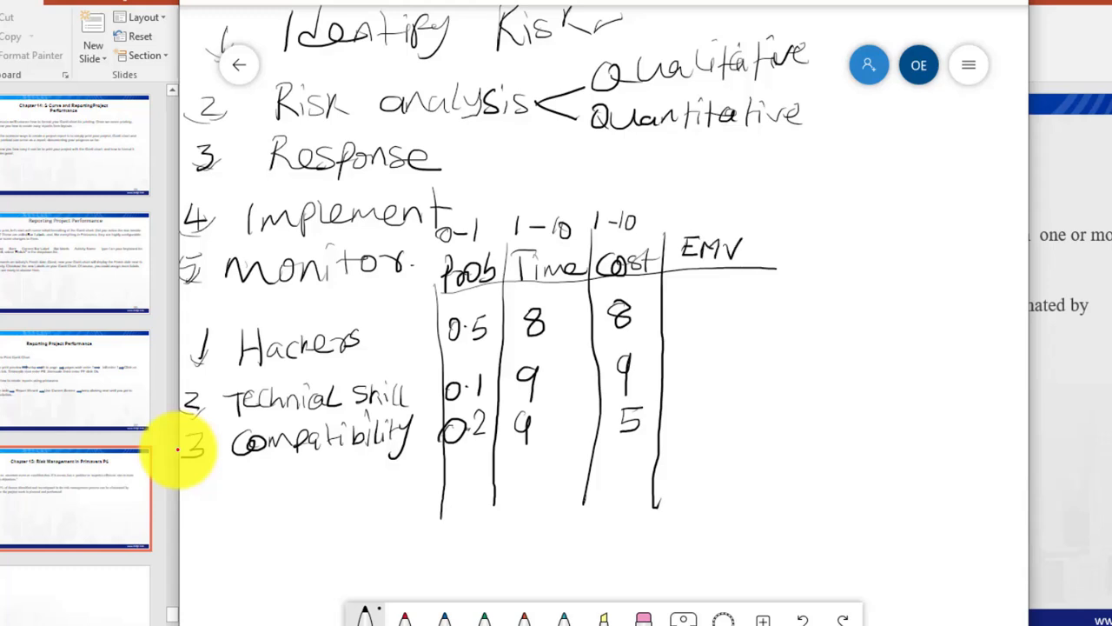
{"action": "left_click_drag", "start_coordinate": [506, 318], "coordinate": [499, 330]}
{"action": "left_click_drag", "start_coordinate": [582, 314], "coordinate": [593, 323]}
{"action": "left_click_drag", "start_coordinate": [492, 377], "coordinate": [512, 387]}
{"action": "mouse_move", "coordinate": [582, 375]}
{"action": "left_mouse_down"}
{"action": "mouse_move", "coordinate": [596, 386]}
{"action": "mouse_move", "coordinate": [584, 386]}
{"action": "left_mouse_up"}
{"action": "left_click_drag", "start_coordinate": [492, 421], "coordinate": [512, 431]}
{"action": "left_click_drag", "start_coordinate": [594, 417], "coordinate": [574, 431]}
{"action": "left_click_drag", "start_coordinate": [572, 418], "coordinate": [596, 428]}
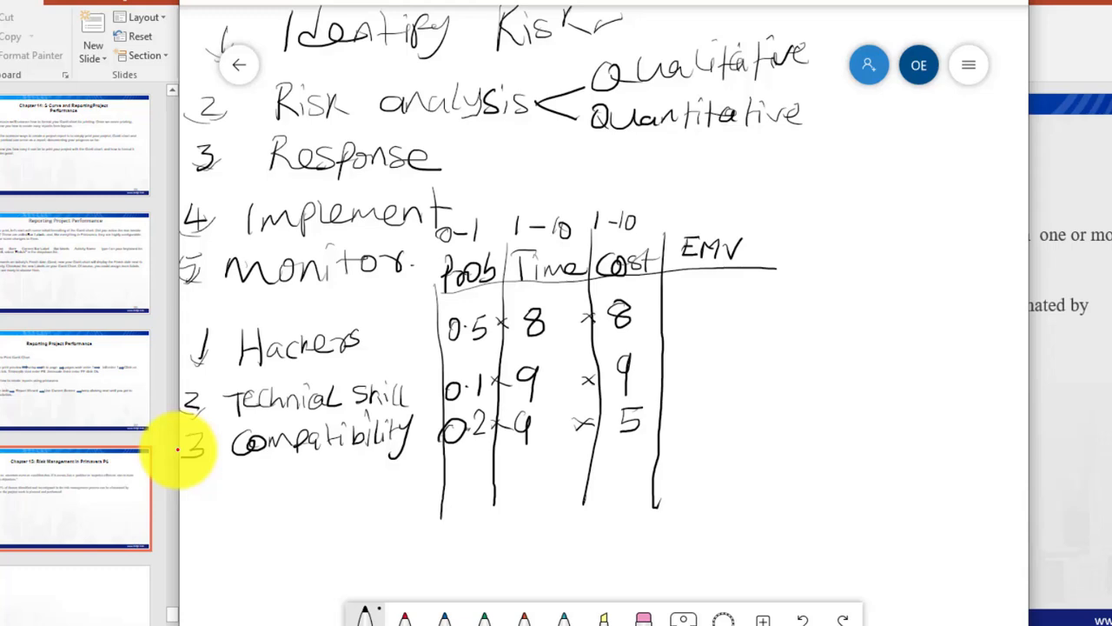
- Enter EMV values of 32, 8.1 and 9 for the three risks and tick each value
{"action": "mouse_move", "coordinate": [686, 304]}
{"action": "left_mouse_down"}
{"action": "mouse_move", "coordinate": [706, 310]}
{"action": "mouse_move", "coordinate": [686, 331]}
{"action": "mouse_move", "coordinate": [732, 324]}
{"action": "left_mouse_up"}
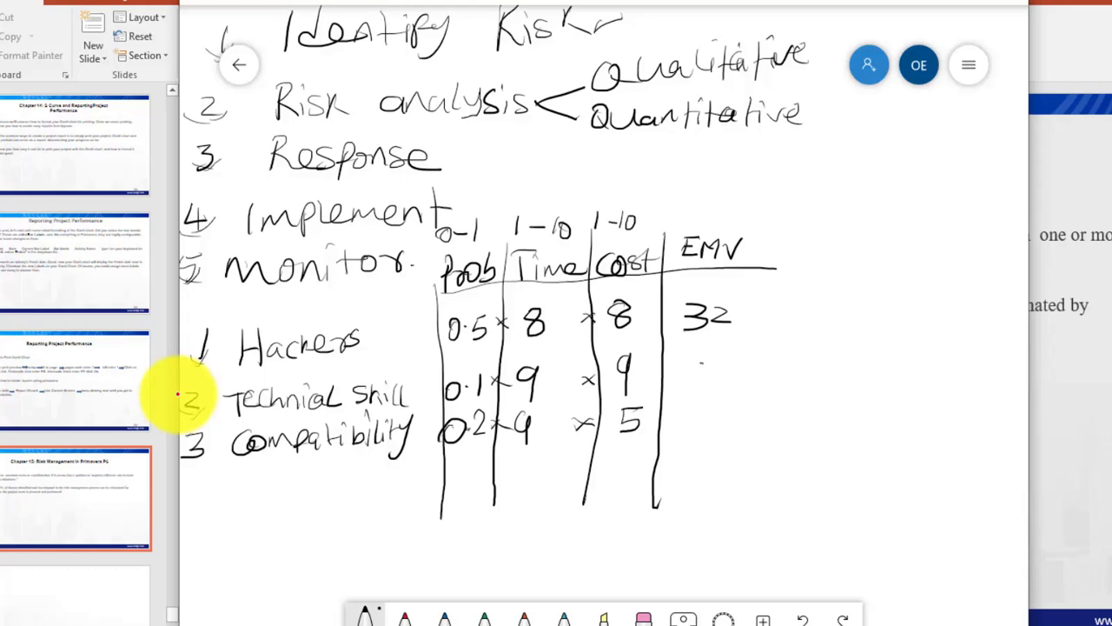
{"action": "mouse_move", "coordinate": [700, 363]}
{"action": "left_mouse_down"}
{"action": "mouse_move", "coordinate": [694, 383]}
{"action": "mouse_move", "coordinate": [700, 365]}
{"action": "mouse_move", "coordinate": [737, 382]}
{"action": "left_mouse_up"}
{"action": "left_click", "coordinate": [719, 372]}
{"action": "left_click_drag", "start_coordinate": [710, 401], "coordinate": [701, 453]}
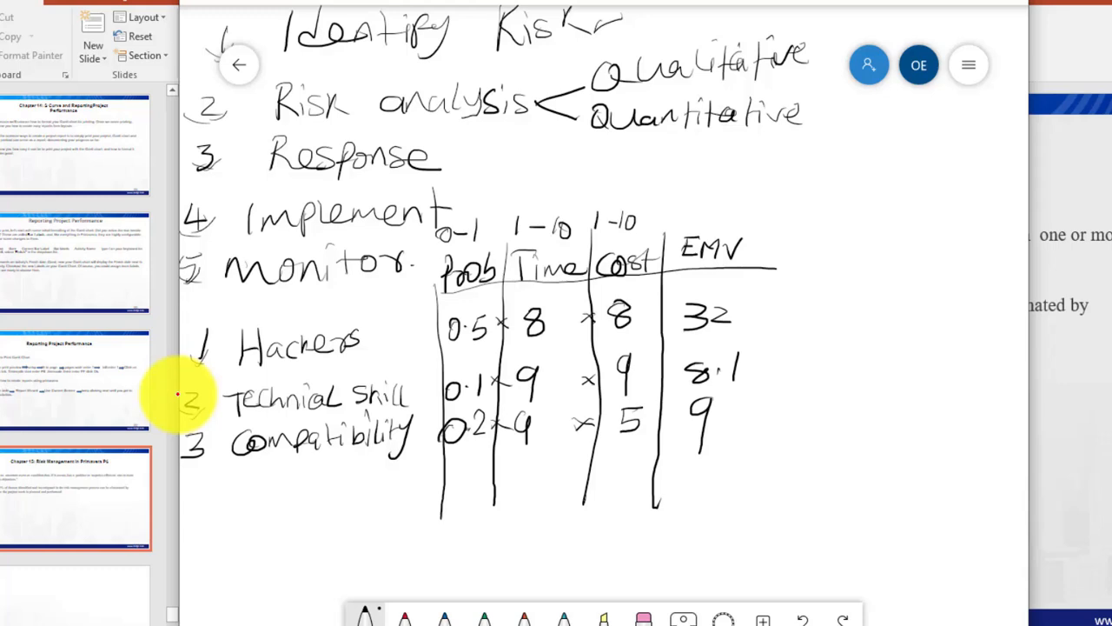
{"action": "left_click_drag", "start_coordinate": [743, 307], "coordinate": [762, 298]}
{"action": "left_click_drag", "start_coordinate": [721, 431], "coordinate": [735, 428]}
{"action": "left_click_drag", "start_coordinate": [746, 366], "coordinate": [762, 361]}
- Tick off "Response" in the process list and rule the outline of another column beside EMV
{"action": "left_click_drag", "start_coordinate": [763, 220], "coordinate": [769, 473]}
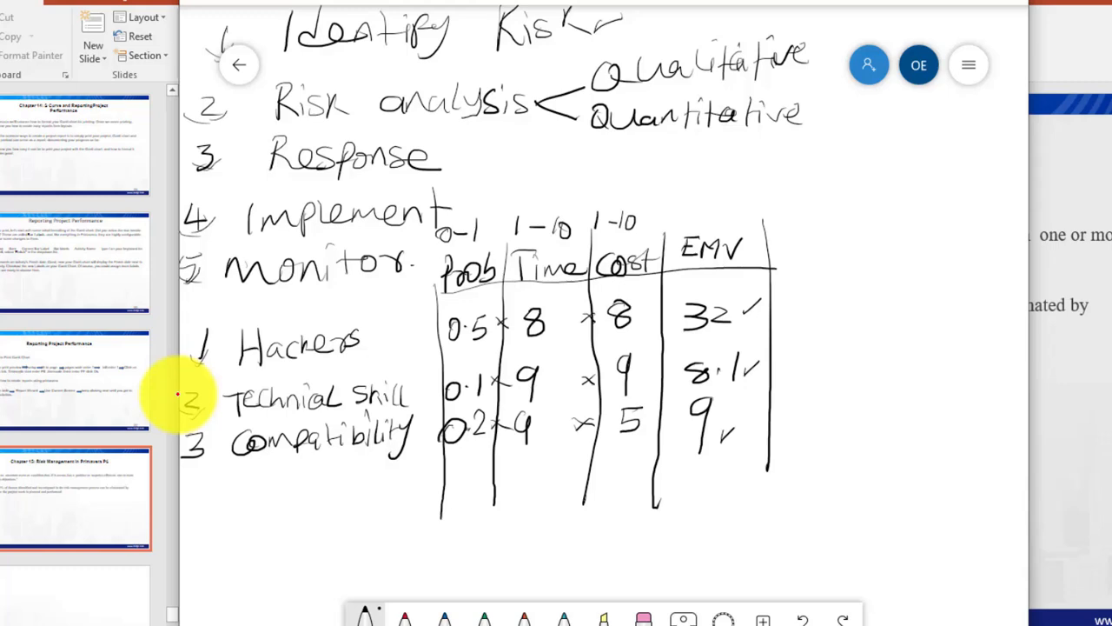
{"action": "left_click_drag", "start_coordinate": [448, 158], "coordinate": [469, 150]}
{"action": "left_click_drag", "start_coordinate": [771, 267], "coordinate": [876, 258]}
- Handwrite "ATM" below the table and list "Avoid" and "Transfer" beneath it
{"action": "scroll", "coordinate": [544, 350], "scroll_direction": "down", "scroll_amount": 3}
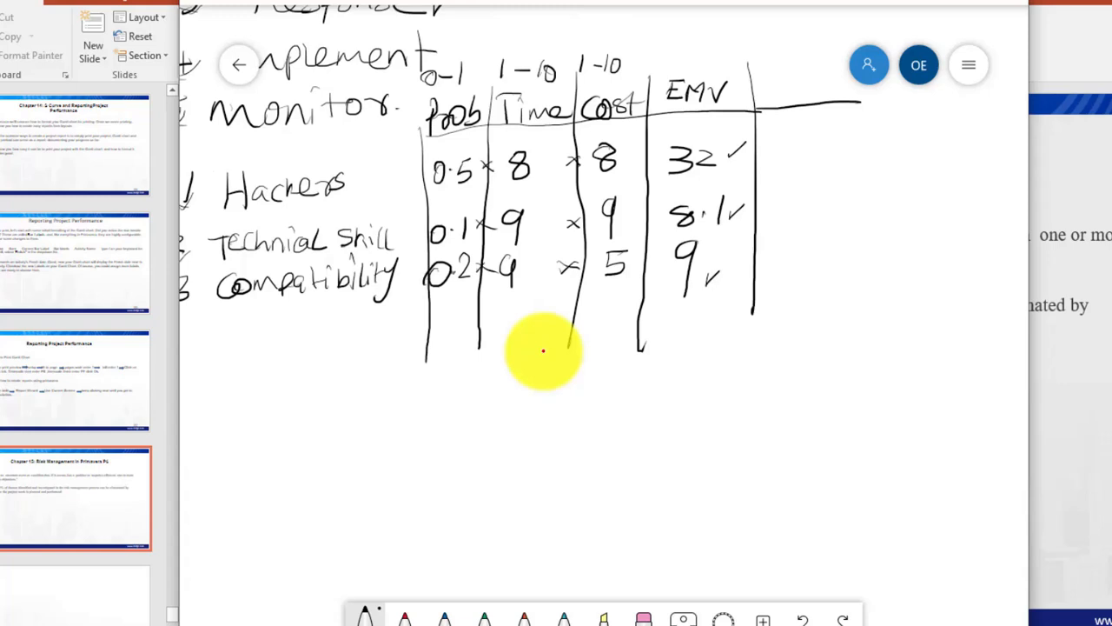
{"action": "mouse_move", "coordinate": [231, 451]}
{"action": "left_mouse_down"}
{"action": "mouse_move", "coordinate": [243, 415]}
{"action": "mouse_move", "coordinate": [253, 451]}
{"action": "mouse_move", "coordinate": [251, 431]}
{"action": "mouse_move", "coordinate": [265, 443]}
{"action": "mouse_move", "coordinate": [276, 415]}
{"action": "mouse_move", "coordinate": [275, 450]}
{"action": "left_mouse_up"}
{"action": "left_click_drag", "start_coordinate": [298, 434], "coordinate": [302, 444]}
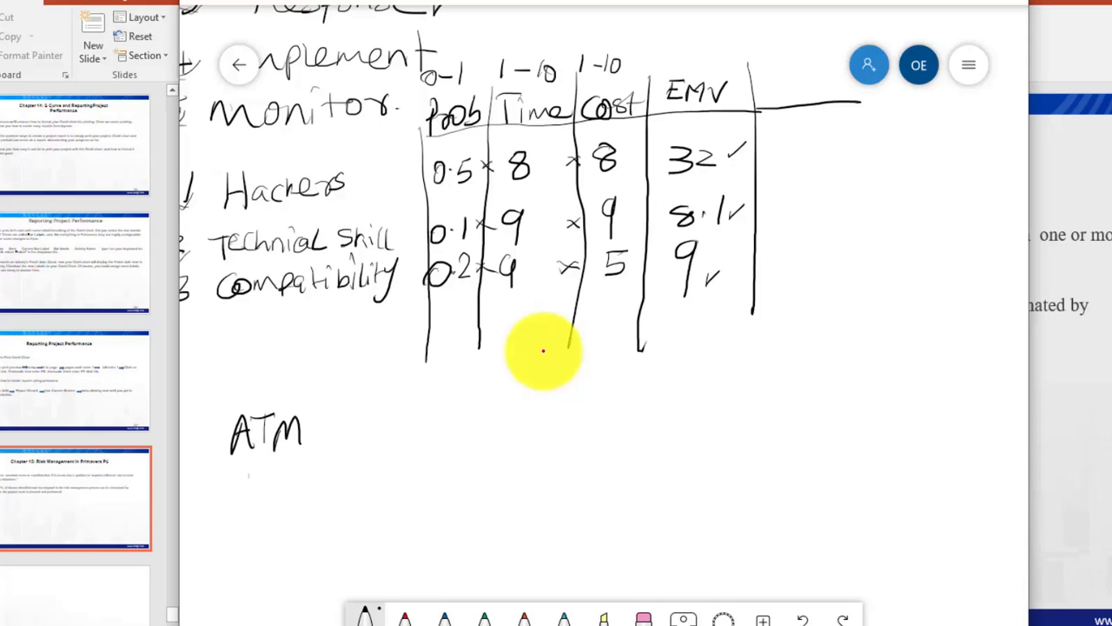
{"action": "left_click_drag", "start_coordinate": [248, 475], "coordinate": [240, 513]}
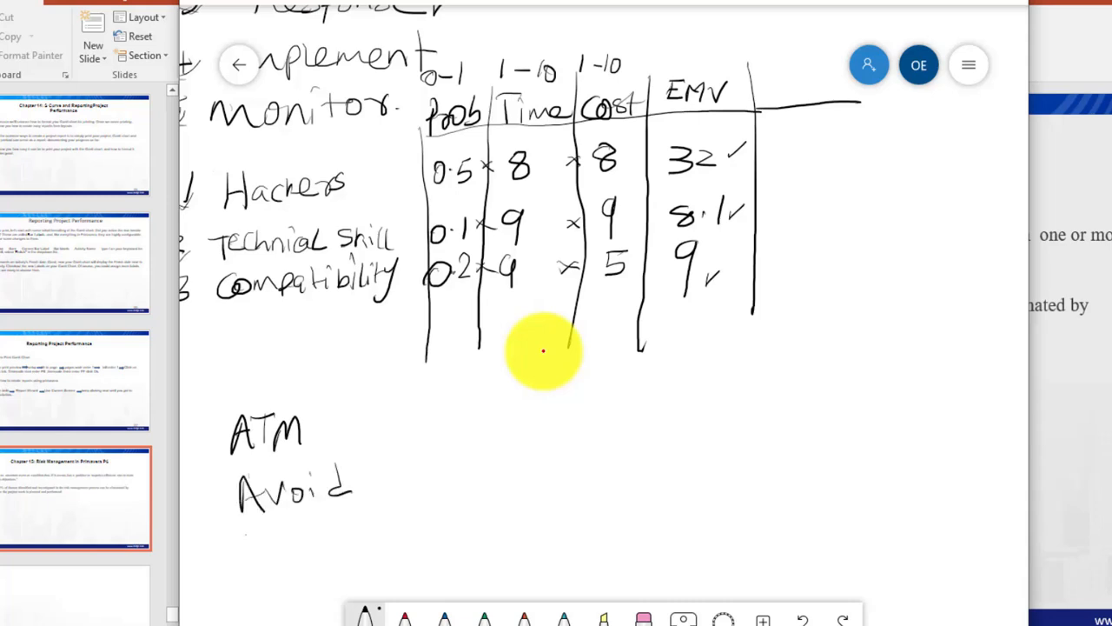
{"action": "mouse_move", "coordinate": [247, 534]}
{"action": "left_mouse_down"}
{"action": "mouse_move", "coordinate": [258, 558]}
{"action": "mouse_move", "coordinate": [262, 523]}
{"action": "left_mouse_up"}
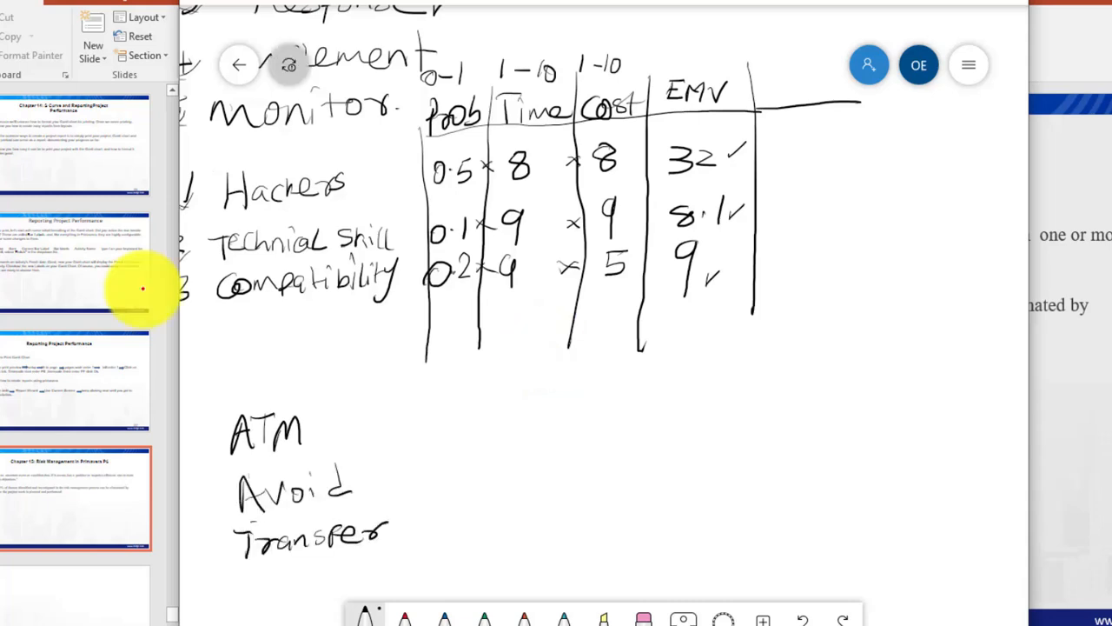
- Handwrite "Mitigate/Reduce." under "Transfer" as the third risk response
{"action": "mouse_move", "coordinate": [241, 586]}
{"action": "left_mouse_down"}
{"action": "mouse_move", "coordinate": [265, 570]}
{"action": "mouse_move", "coordinate": [274, 584]}
{"action": "left_mouse_up"}
{"action": "mouse_move", "coordinate": [278, 570]}
{"action": "left_mouse_down"}
{"action": "mouse_move", "coordinate": [277, 581]}
{"action": "mouse_move", "coordinate": [298, 570]}
{"action": "left_mouse_up"}
{"action": "left_click", "coordinate": [283, 559]}
{"action": "left_click", "coordinate": [306, 561]}
{"action": "left_click_drag", "start_coordinate": [305, 568], "coordinate": [307, 581]}
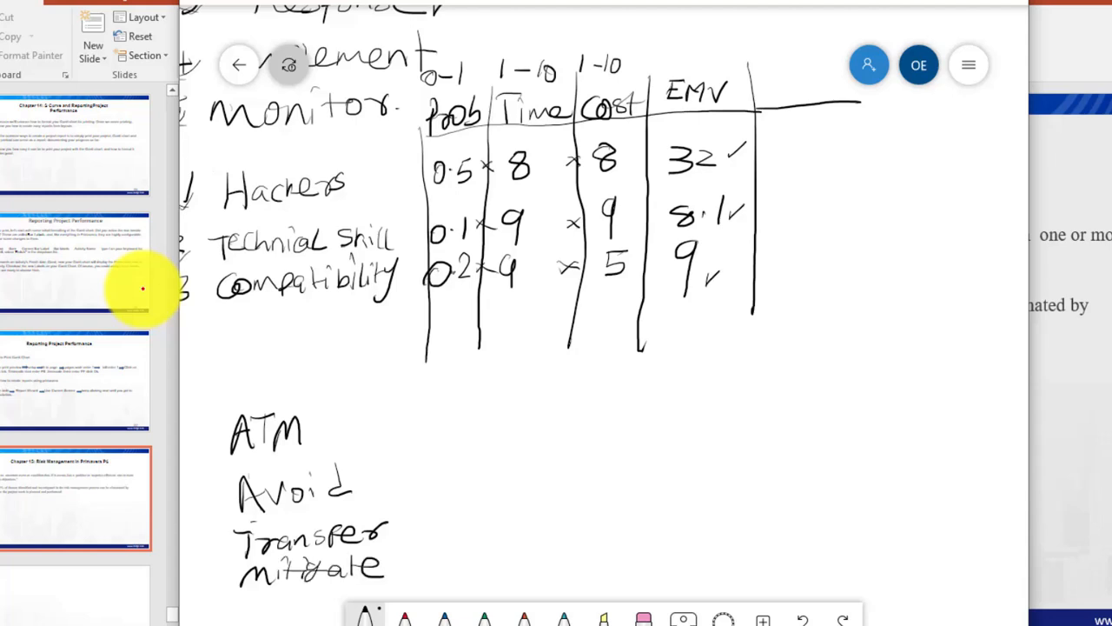
{"action": "mouse_move", "coordinate": [408, 543]}
{"action": "left_mouse_down"}
{"action": "mouse_move", "coordinate": [391, 580]}
{"action": "mouse_move", "coordinate": [427, 567]}
{"action": "mouse_move", "coordinate": [526, 570]}
{"action": "left_mouse_up"}
{"action": "left_click", "coordinate": [541, 562]}
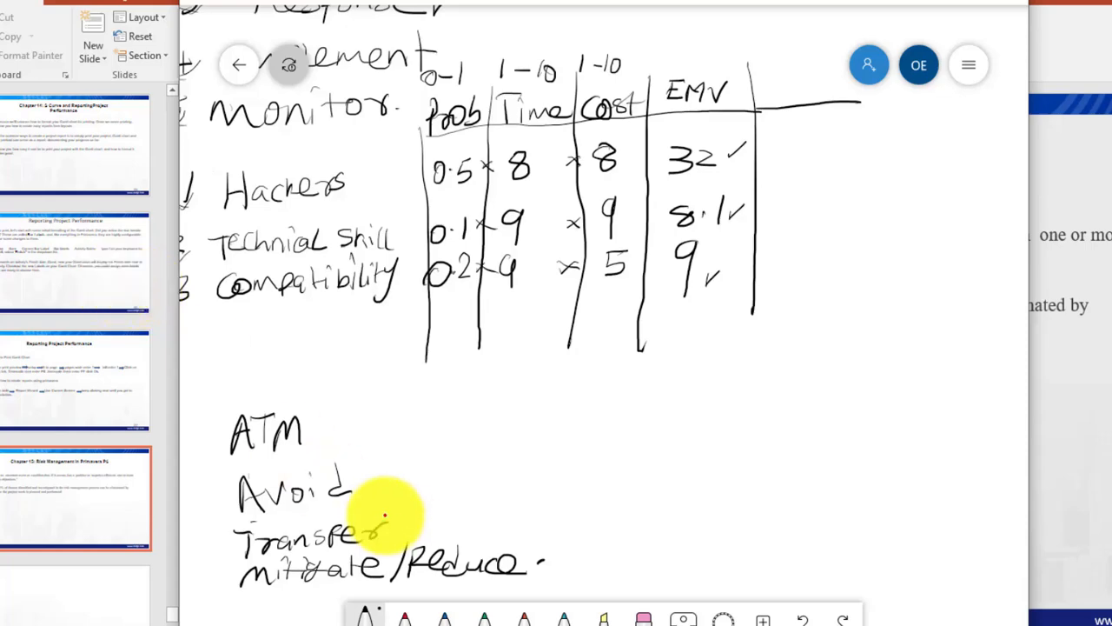
- Handwrite "Accept" under "Mitigate/Reduce" as the fourth risk response
{"action": "scroll", "coordinate": [400, 493], "scroll_direction": "down", "scroll_amount": 2}
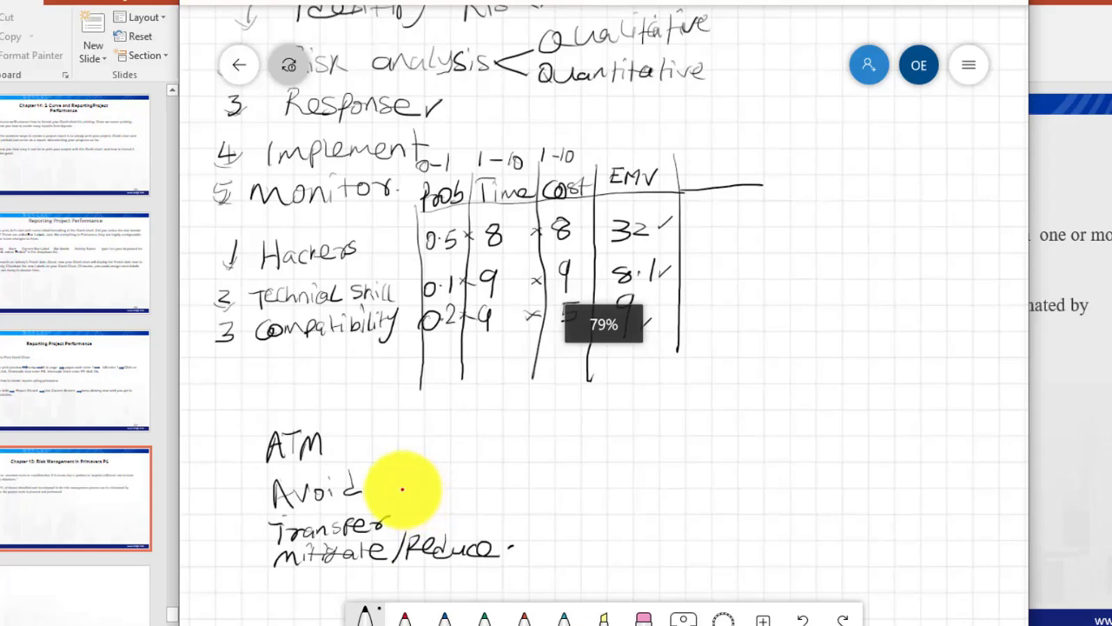
{"action": "left_click_drag", "start_coordinate": [423, 493], "coordinate": [426, 414]}
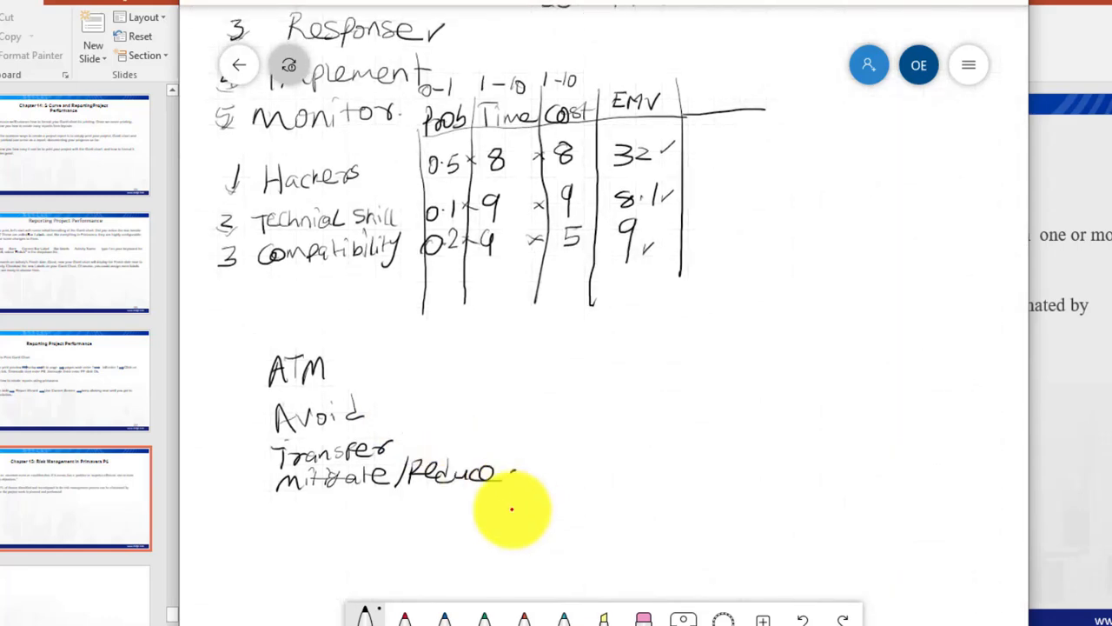
{"action": "mouse_move", "coordinate": [288, 505]}
{"action": "left_mouse_down"}
{"action": "mouse_move", "coordinate": [275, 529]}
{"action": "mouse_move", "coordinate": [315, 523]}
{"action": "left_mouse_up"}
{"action": "left_click_drag", "start_coordinate": [329, 509], "coordinate": [351, 522]}
{"action": "left_click_drag", "start_coordinate": [354, 511], "coordinate": [369, 521]}
{"action": "left_click_drag", "start_coordinate": [378, 499], "coordinate": [383, 525]}
{"action": "left_click_drag", "start_coordinate": [367, 512], "coordinate": [384, 510]}
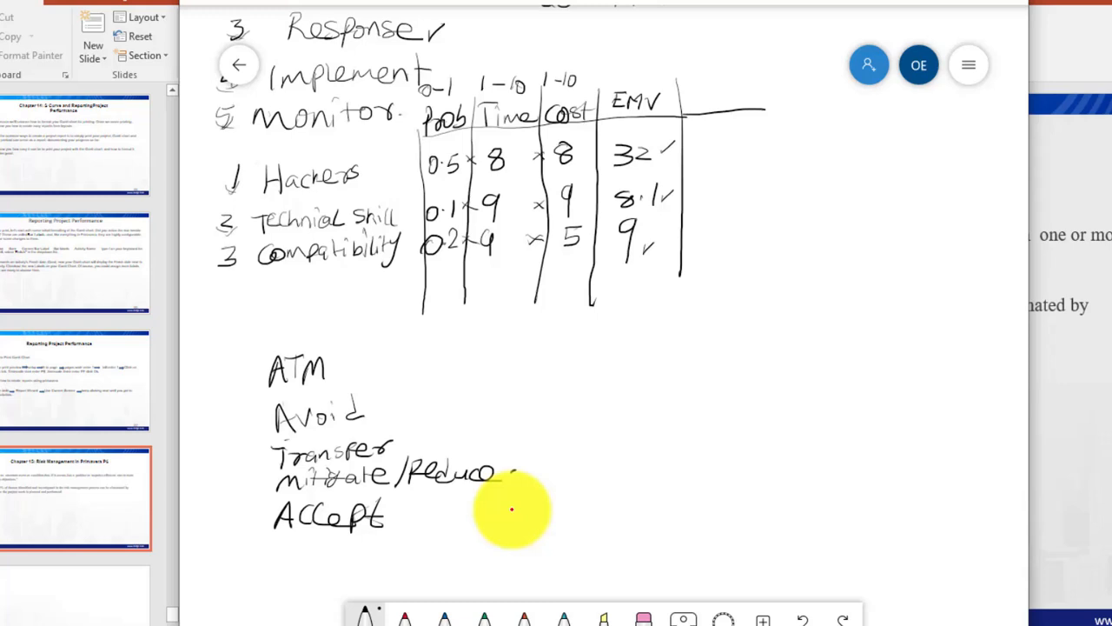
- Handwrite "Firewalls/Antivirus" in the column beside EMV for the Hackers risk
{"action": "mouse_move", "coordinate": [697, 135]}
{"action": "left_mouse_down"}
{"action": "mouse_move", "coordinate": [693, 164]}
{"action": "mouse_move", "coordinate": [716, 133]}
{"action": "mouse_move", "coordinate": [702, 150]}
{"action": "mouse_move", "coordinate": [714, 163]}
{"action": "mouse_move", "coordinate": [728, 147]}
{"action": "left_mouse_up"}
{"action": "left_click", "coordinate": [715, 140]}
{"action": "left_click_drag", "start_coordinate": [732, 148], "coordinate": [779, 152]}
{"action": "left_click_drag", "start_coordinate": [786, 135], "coordinate": [824, 156]}
{"action": "mouse_move", "coordinate": [834, 121]}
{"action": "left_mouse_down"}
{"action": "mouse_move", "coordinate": [817, 161]}
{"action": "mouse_move", "coordinate": [847, 141]}
{"action": "mouse_move", "coordinate": [866, 151]}
{"action": "left_mouse_up"}
{"action": "left_click_drag", "start_coordinate": [861, 135], "coordinate": [875, 134]}
{"action": "mouse_move", "coordinate": [876, 139]}
{"action": "left_mouse_down"}
{"action": "mouse_move", "coordinate": [885, 150]}
{"action": "mouse_move", "coordinate": [899, 133]}
{"action": "left_mouse_up"}
{"action": "left_click_drag", "start_coordinate": [900, 139], "coordinate": [952, 148]}
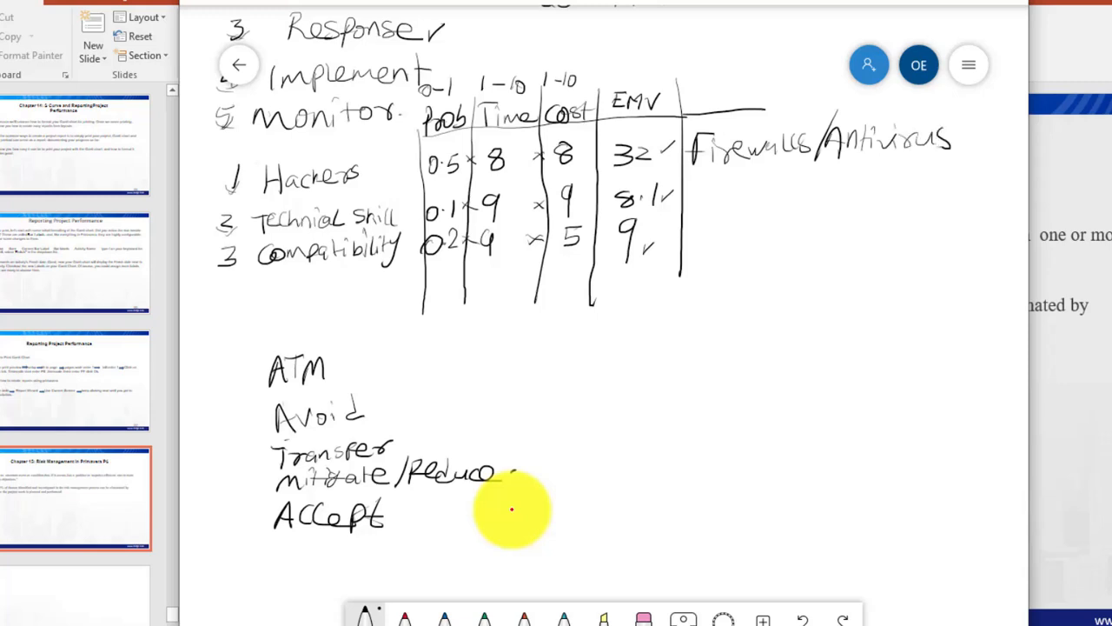
- Handwrite "Outsource" in the column beside EMV for the technical skill risk
{"action": "mouse_move", "coordinate": [707, 183]}
{"action": "left_mouse_down"}
{"action": "mouse_move", "coordinate": [701, 198]}
{"action": "mouse_move", "coordinate": [718, 185]}
{"action": "mouse_move", "coordinate": [737, 198]}
{"action": "left_mouse_up"}
{"action": "left_click_drag", "start_coordinate": [745, 174], "coordinate": [744, 200]}
{"action": "left_click_drag", "start_coordinate": [735, 184], "coordinate": [754, 182]}
{"action": "mouse_move", "coordinate": [766, 186]}
{"action": "left_mouse_down"}
{"action": "mouse_move", "coordinate": [805, 199]}
{"action": "mouse_move", "coordinate": [823, 177]}
{"action": "mouse_move", "coordinate": [831, 197]}
{"action": "left_mouse_up"}
{"action": "left_click_drag", "start_coordinate": [841, 189], "coordinate": [856, 195]}
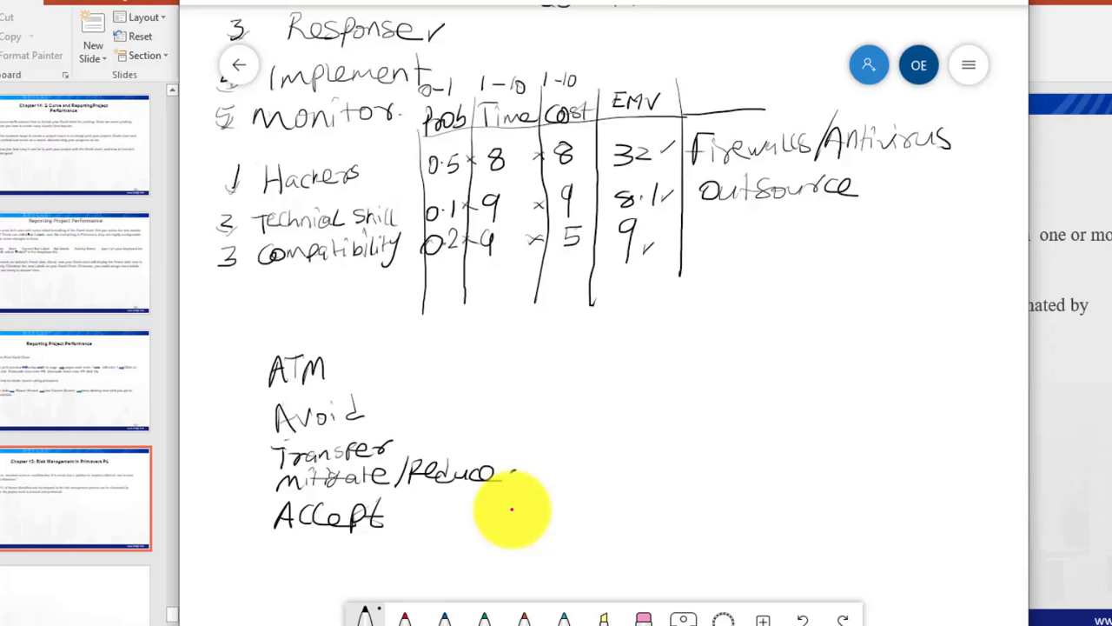
- Handwrite "Program Lang" in the column beside EMV for the compatibility risk
{"action": "mouse_move", "coordinate": [696, 225]}
{"action": "left_mouse_down"}
{"action": "mouse_move", "coordinate": [699, 255]}
{"action": "mouse_move", "coordinate": [694, 240]}
{"action": "mouse_move", "coordinate": [727, 231]}
{"action": "left_mouse_up"}
{"action": "mouse_move", "coordinate": [729, 231]}
{"action": "left_mouse_down"}
{"action": "mouse_move", "coordinate": [739, 230]}
{"action": "mouse_move", "coordinate": [727, 232]}
{"action": "left_mouse_up"}
{"action": "mouse_move", "coordinate": [748, 226]}
{"action": "left_mouse_down"}
{"action": "mouse_move", "coordinate": [744, 252]}
{"action": "mouse_move", "coordinate": [735, 245]}
{"action": "left_mouse_up"}
{"action": "left_click_drag", "start_coordinate": [754, 232], "coordinate": [768, 232]}
{"action": "left_click_drag", "start_coordinate": [773, 231], "coordinate": [776, 242]}
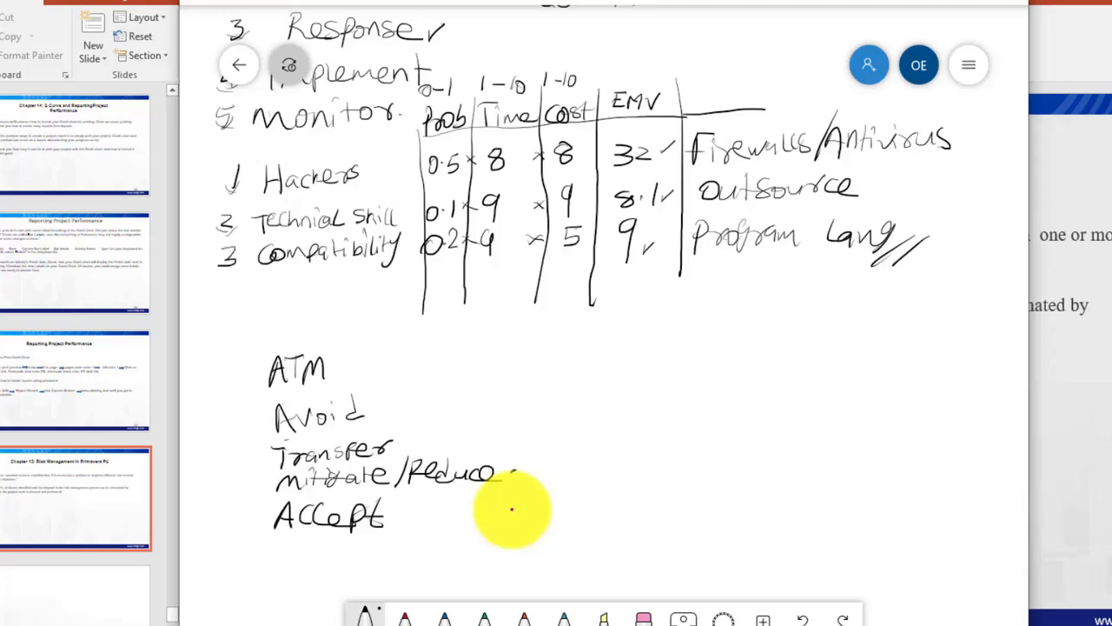
- Handwrite the heading "Response" above the last column, then underline it and "Monitor" in the process list
{"action": "mouse_move", "coordinate": [711, 72]}
{"action": "left_mouse_down"}
{"action": "mouse_move", "coordinate": [711, 105]}
{"action": "mouse_move", "coordinate": [716, 86]}
{"action": "mouse_move", "coordinate": [732, 102]}
{"action": "left_mouse_up"}
{"action": "mouse_move", "coordinate": [735, 90]}
{"action": "left_mouse_down"}
{"action": "mouse_move", "coordinate": [755, 102]}
{"action": "mouse_move", "coordinate": [781, 91]}
{"action": "left_mouse_up"}
{"action": "left_click_drag", "start_coordinate": [796, 80], "coordinate": [794, 90]}
{"action": "left_click_drag", "start_coordinate": [805, 90], "coordinate": [815, 90]}
{"action": "left_click_drag", "start_coordinate": [823, 78], "coordinate": [817, 92]}
{"action": "left_click_drag", "start_coordinate": [829, 85], "coordinate": [839, 90]}
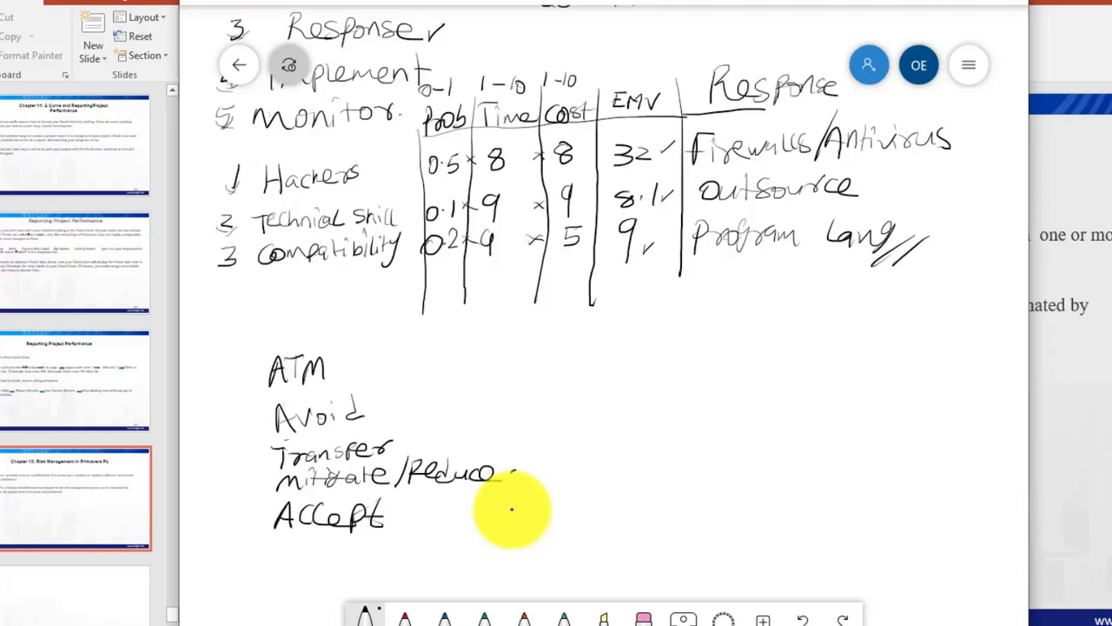
{"action": "left_click_drag", "start_coordinate": [756, 106], "coordinate": [850, 102]}
{"action": "left_click_drag", "start_coordinate": [306, 127], "coordinate": [353, 134]}
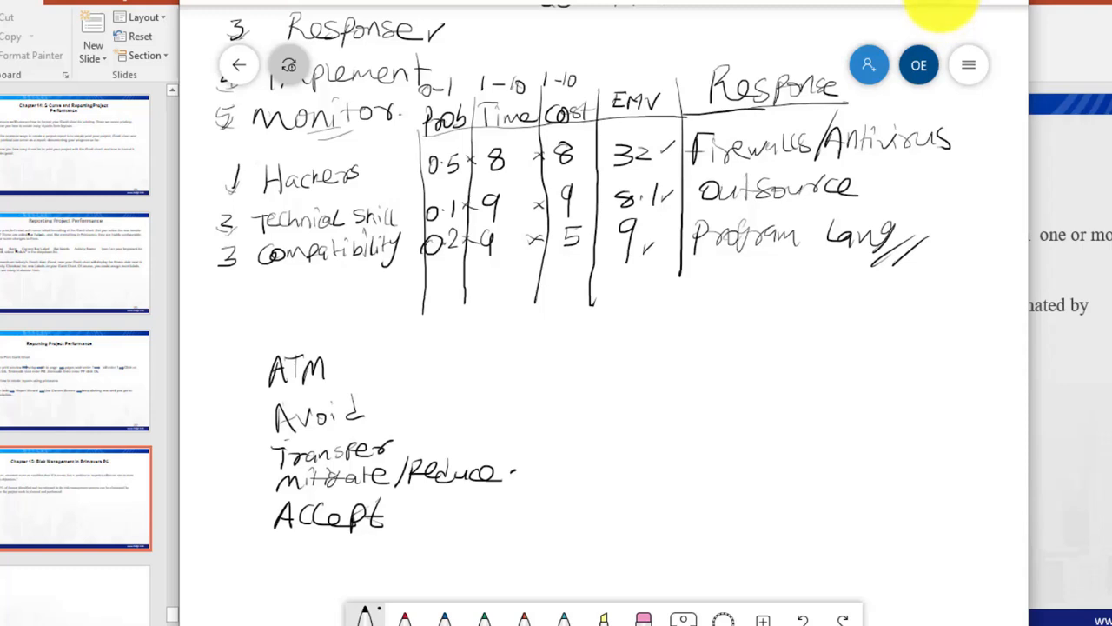
- Switch from the whiteboard to Primavera P6 and remove the bottom layout from the Activities view
{"action": "left_click", "coordinate": [938, 3]}
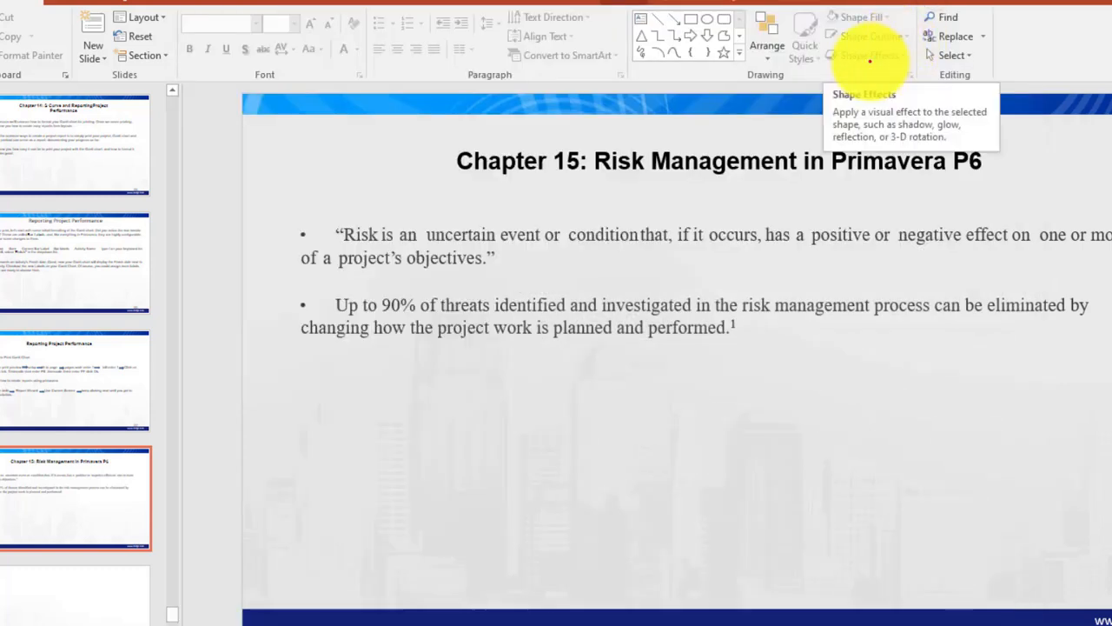
{"action": "left_click", "coordinate": [762, 624]}
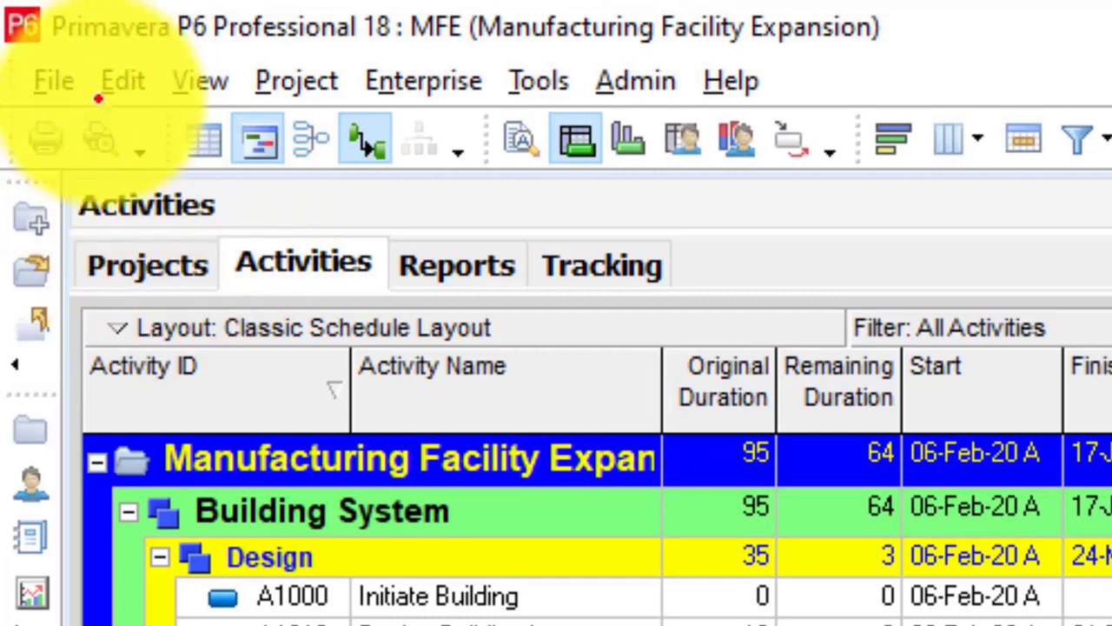
{"action": "left_click", "coordinate": [179, 80]}
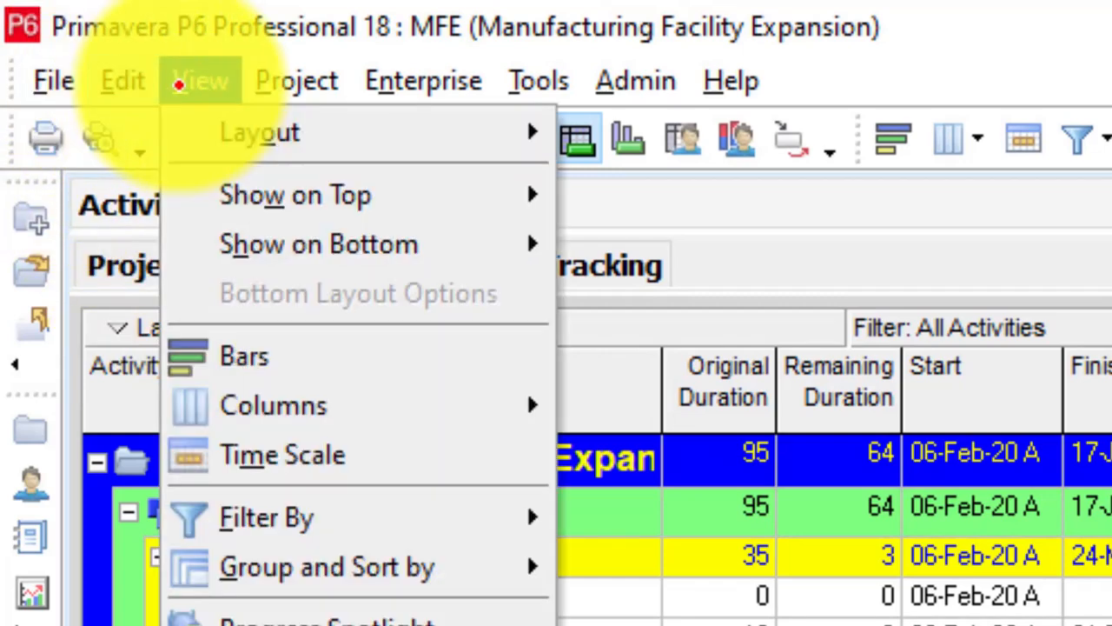
{"action": "mouse_move", "coordinate": [308, 231]}
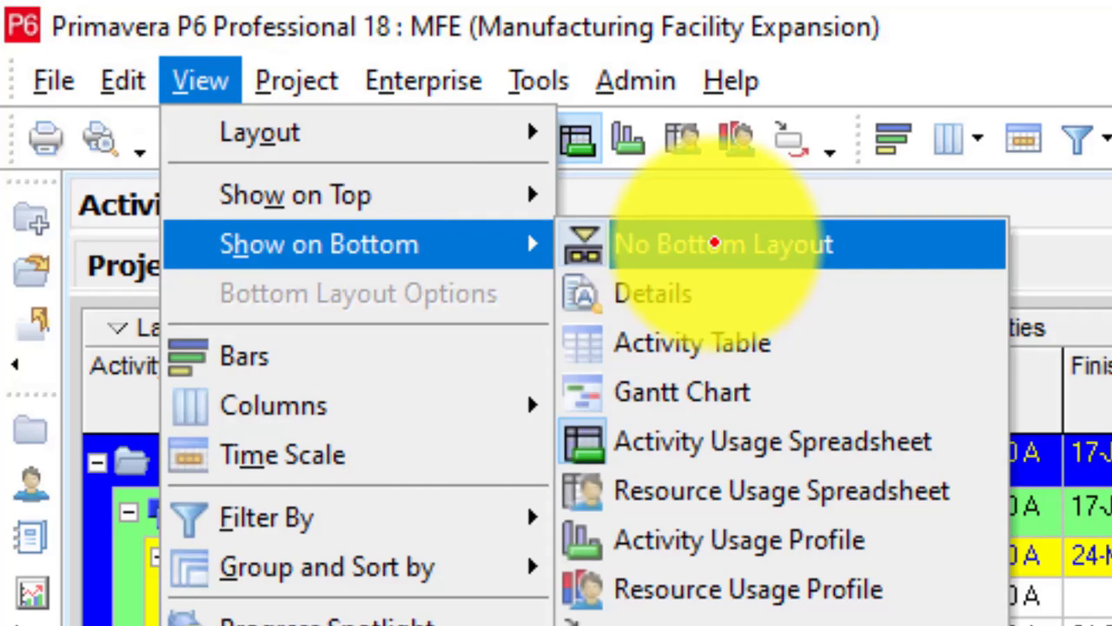
{"action": "left_click", "coordinate": [714, 243]}
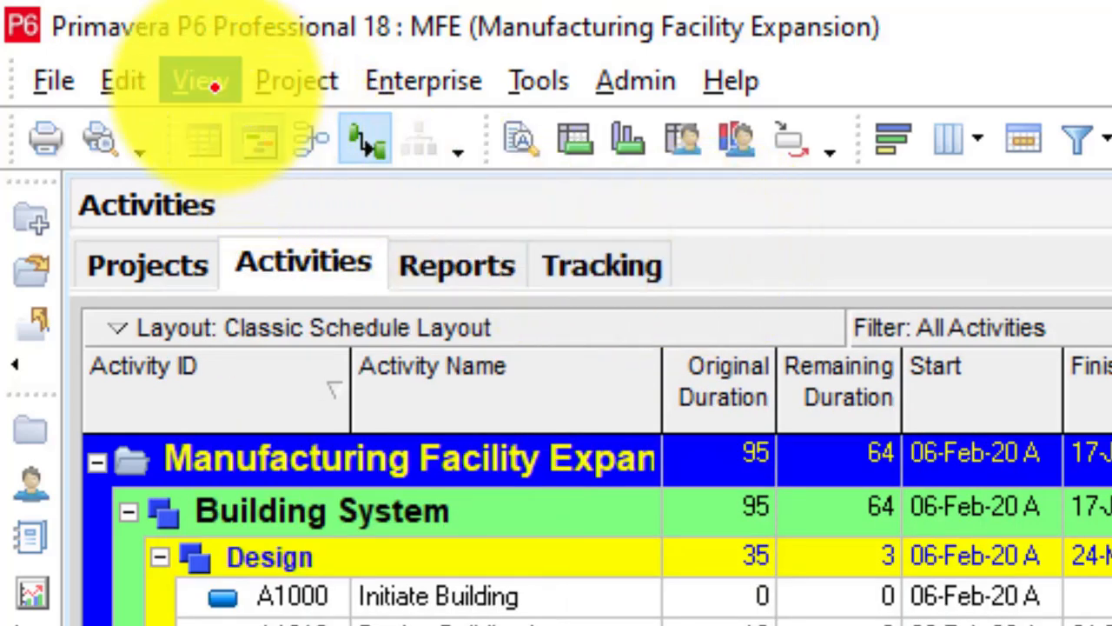
- Show the activity Details as the bottom layout of the Activities view
{"action": "left_click", "coordinate": [208, 81]}
{"action": "mouse_move", "coordinate": [365, 231]}
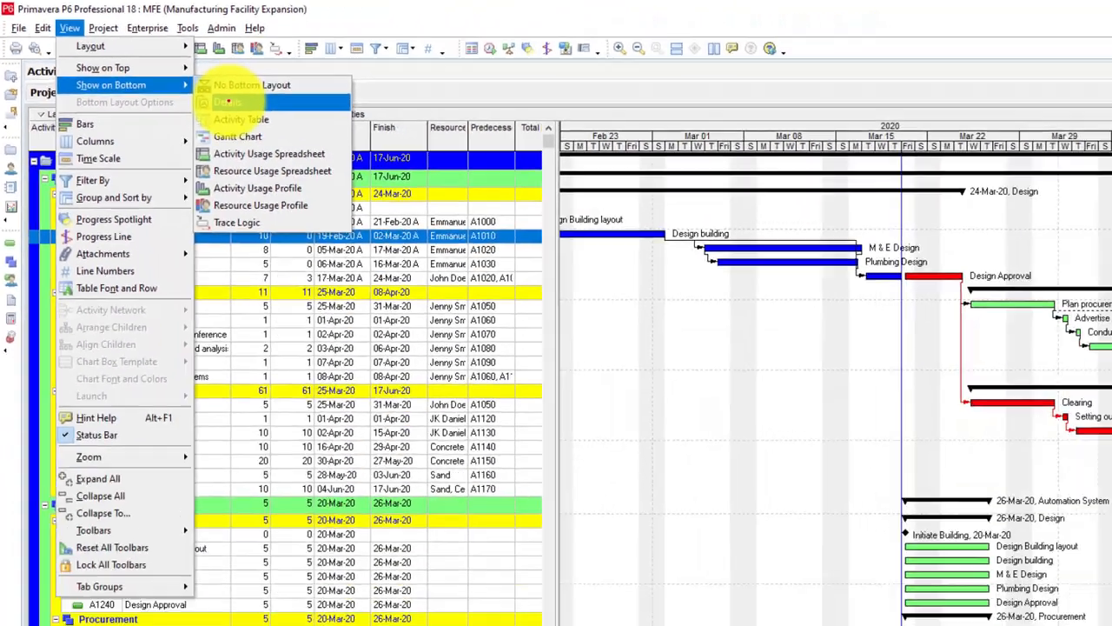
{"action": "left_click", "coordinate": [229, 102]}
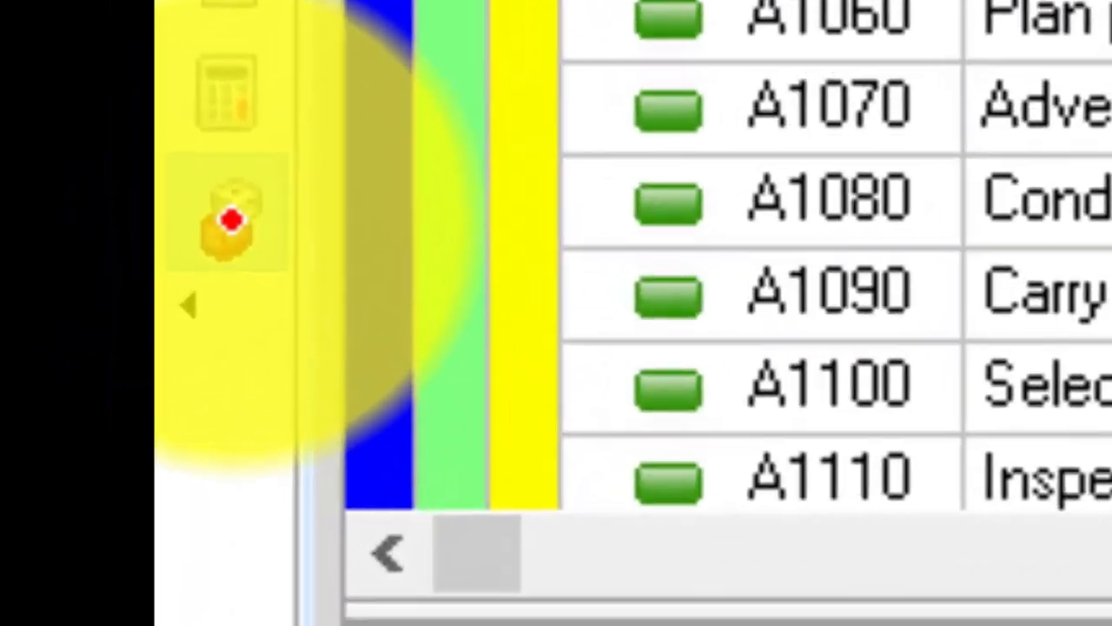
- Open the Risks view of the project and add a new risk
{"action": "left_click", "coordinate": [231, 221]}
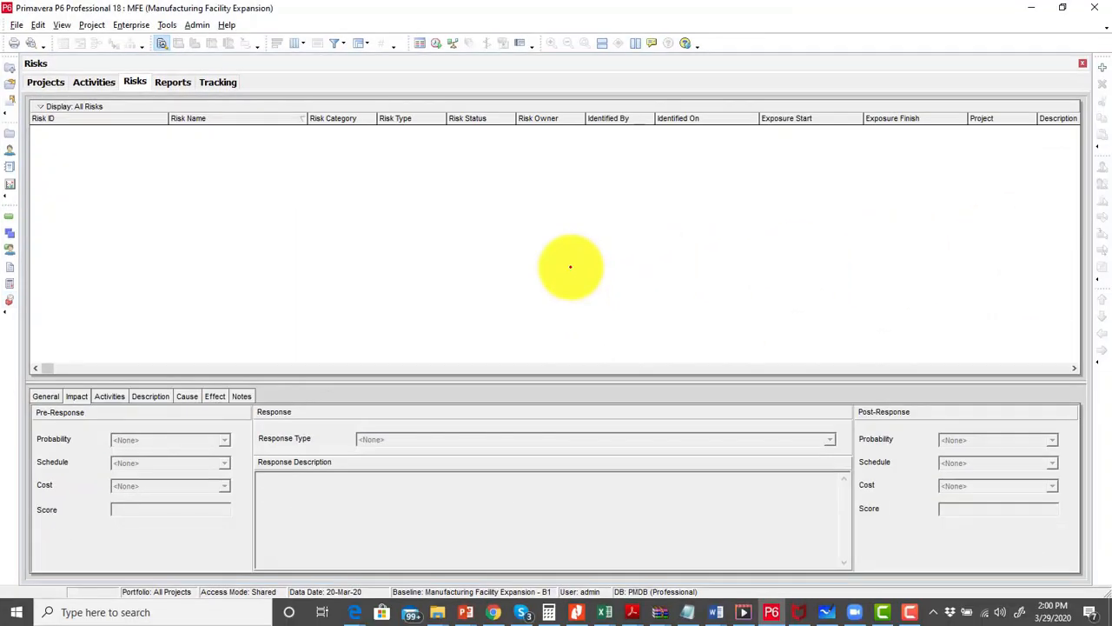
{"action": "right_click", "coordinate": [521, 251]}
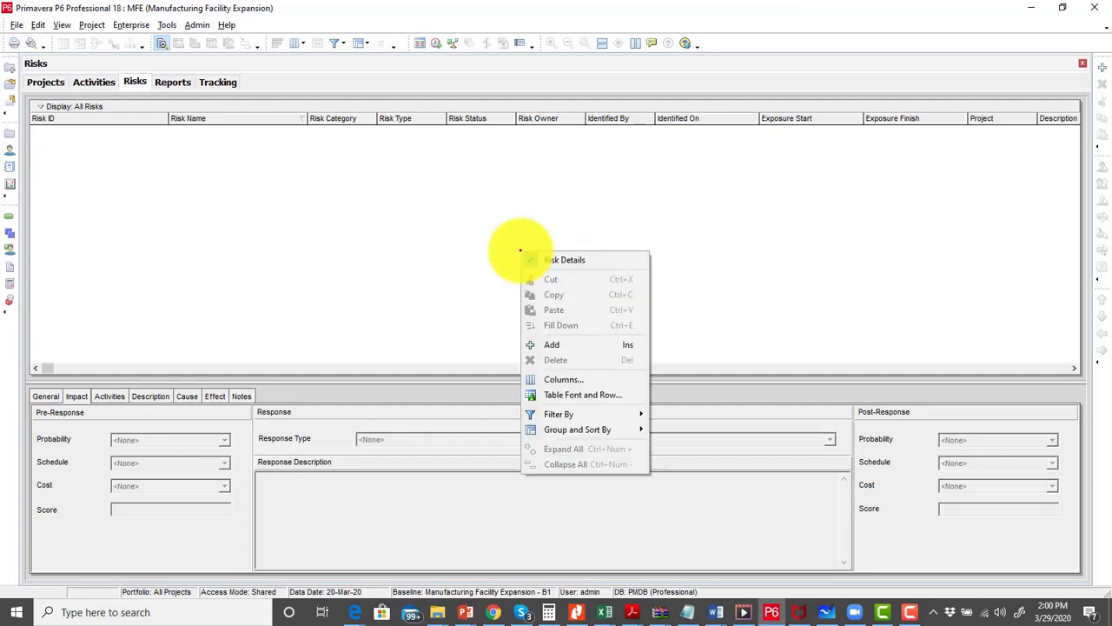
{"action": "left_click", "coordinate": [562, 344]}
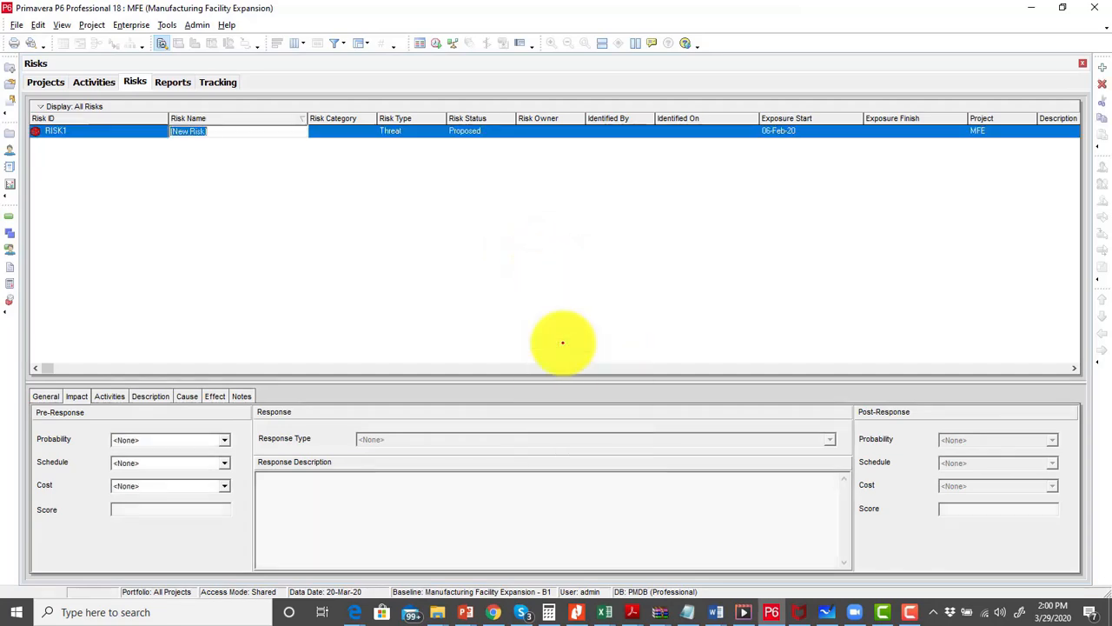
- Name the new risk "Flooding"
{"action": "left_click", "coordinate": [59, 132]}
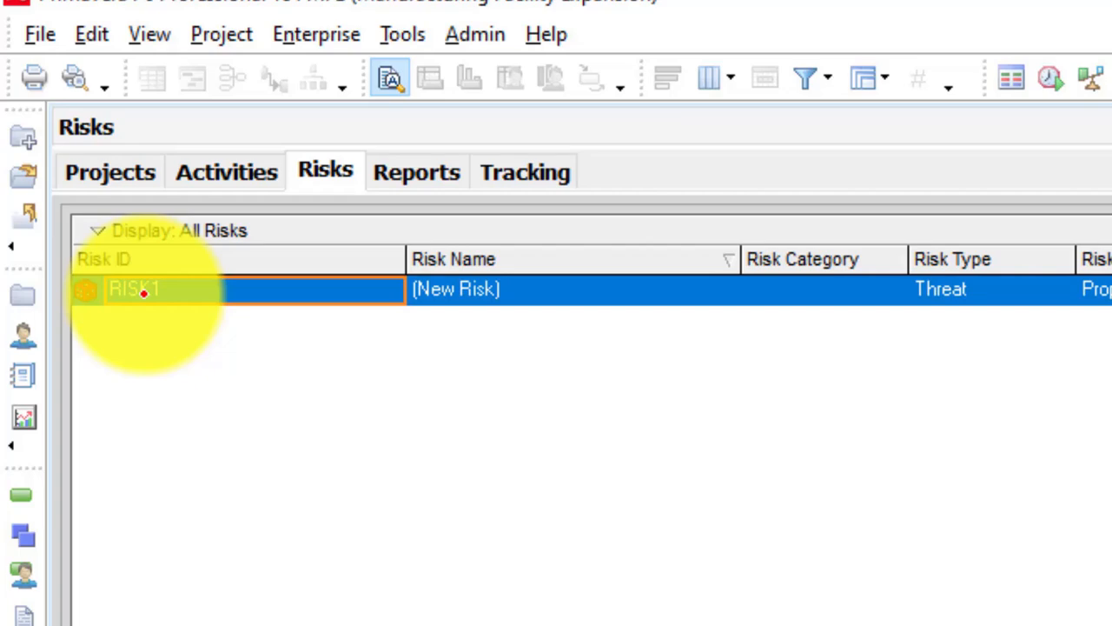
{"action": "left_click", "coordinate": [480, 292]}
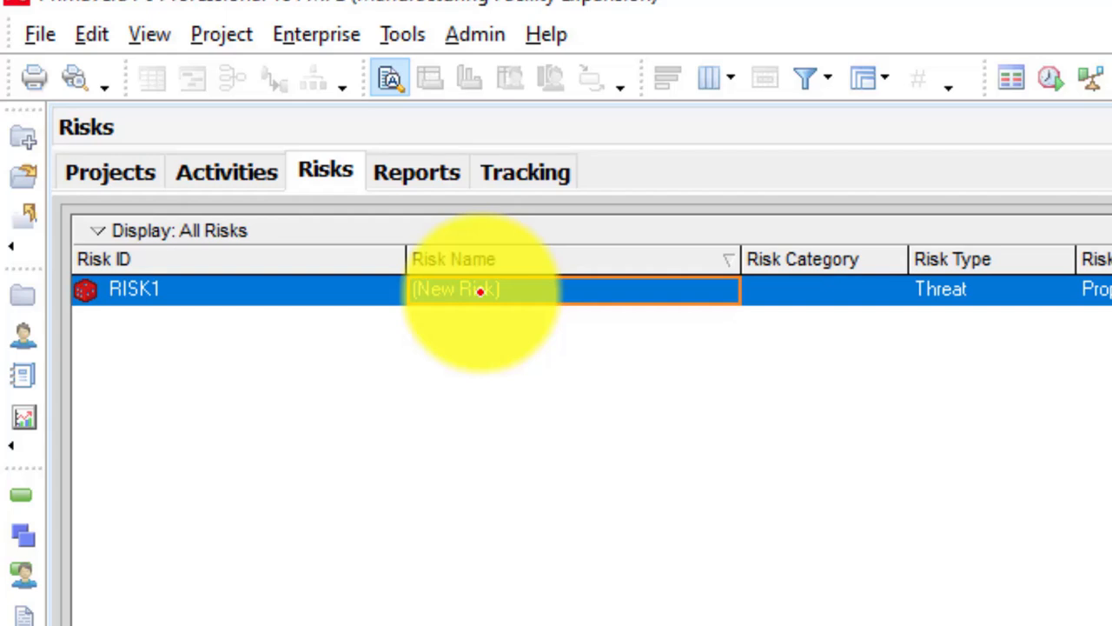
{"action": "type", "text": "Floo"}
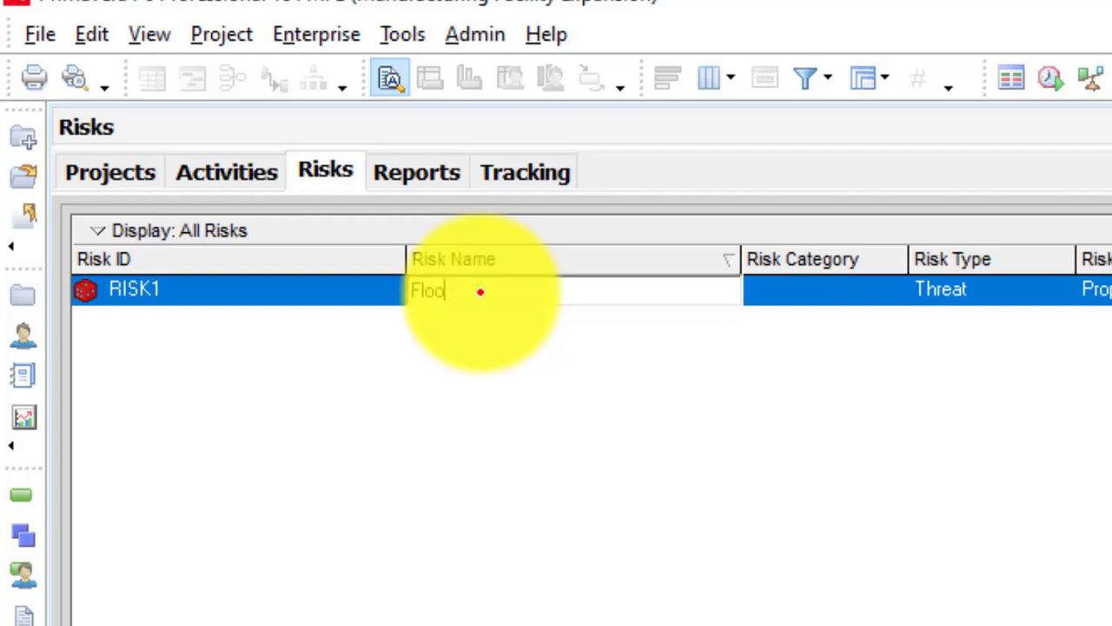
{"action": "type", "text": "ding"}
{"action": "key", "text": "Return"}
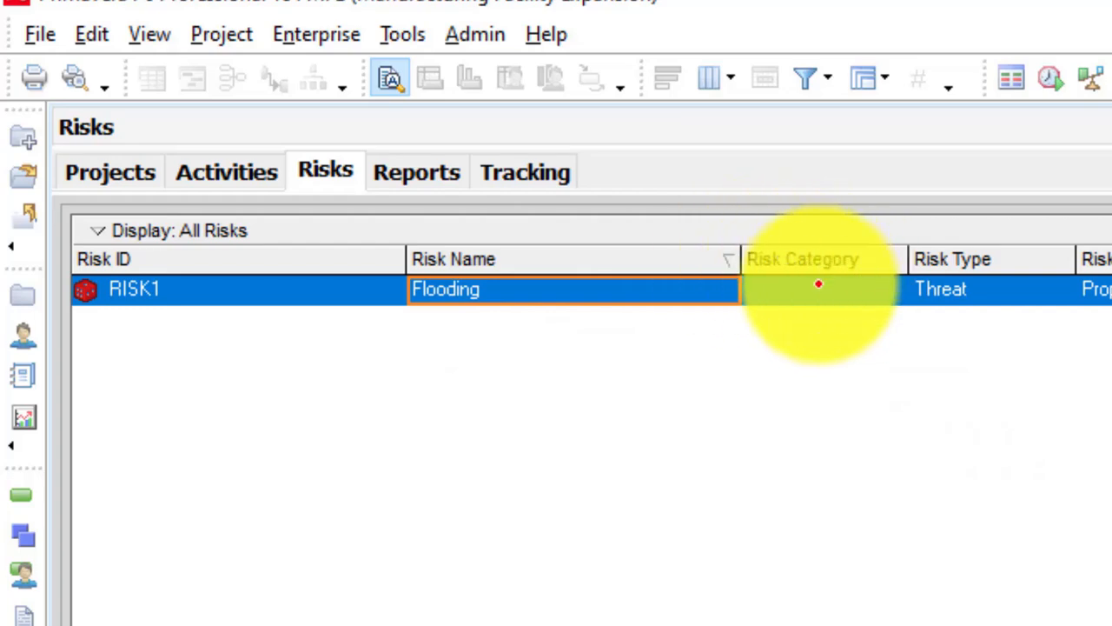
- Assign the Weather category under Environment to the Flooding risk
{"action": "left_click", "coordinate": [818, 286]}
{"action": "double_click", "coordinate": [818, 284]}
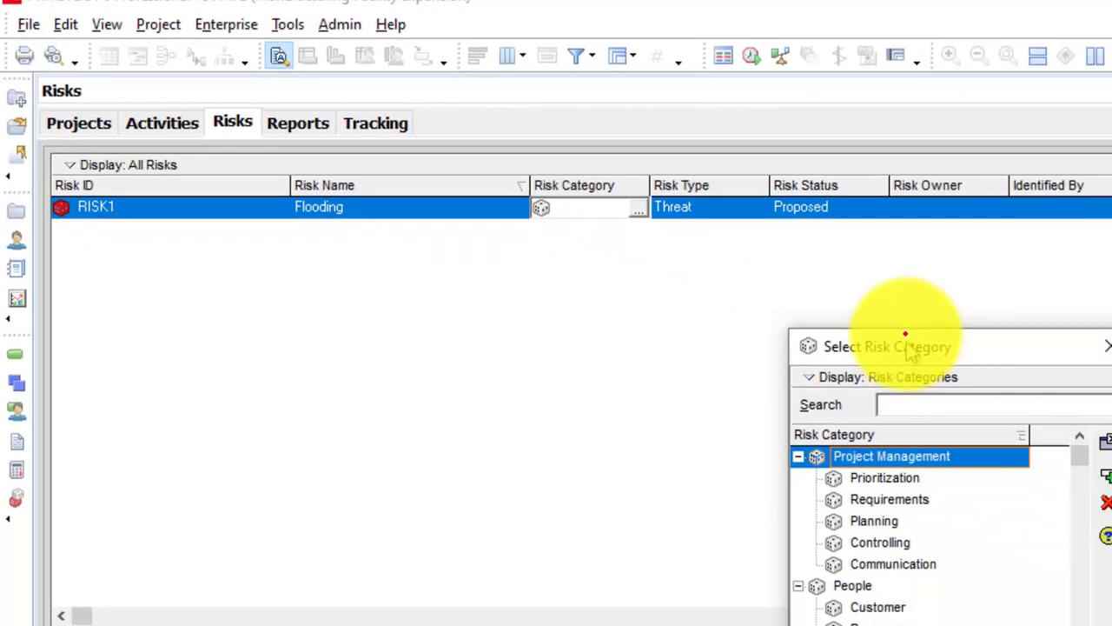
{"action": "left_click_drag", "start_coordinate": [905, 339], "coordinate": [906, 304]}
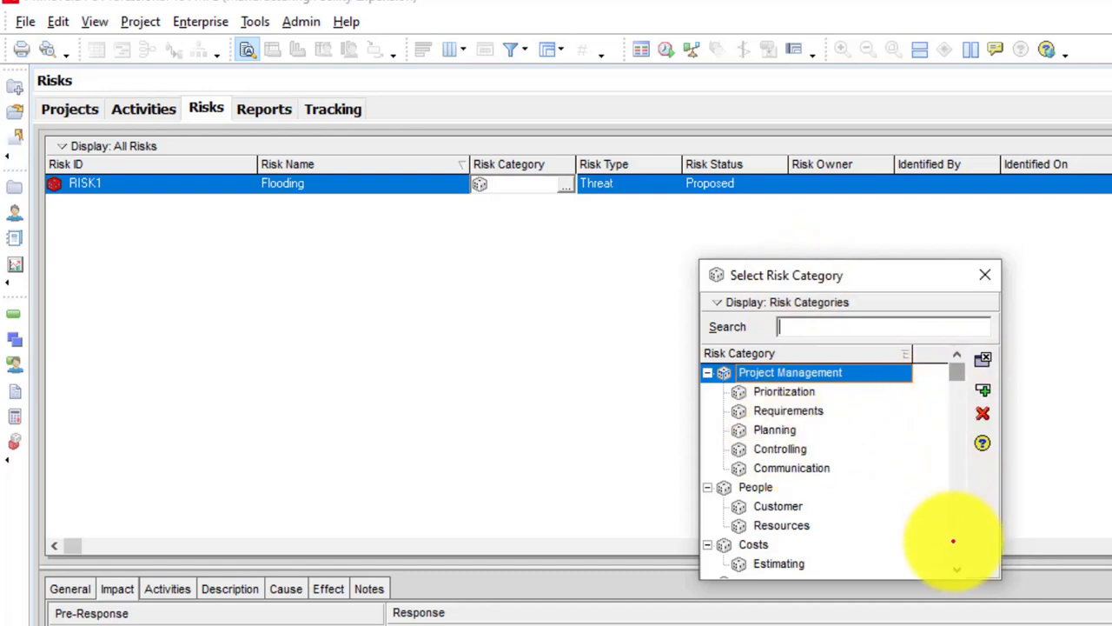
{"action": "left_click", "coordinate": [957, 569]}
{"action": "scroll", "coordinate": [956, 570], "scroll_direction": "down", "scroll_amount": 4}
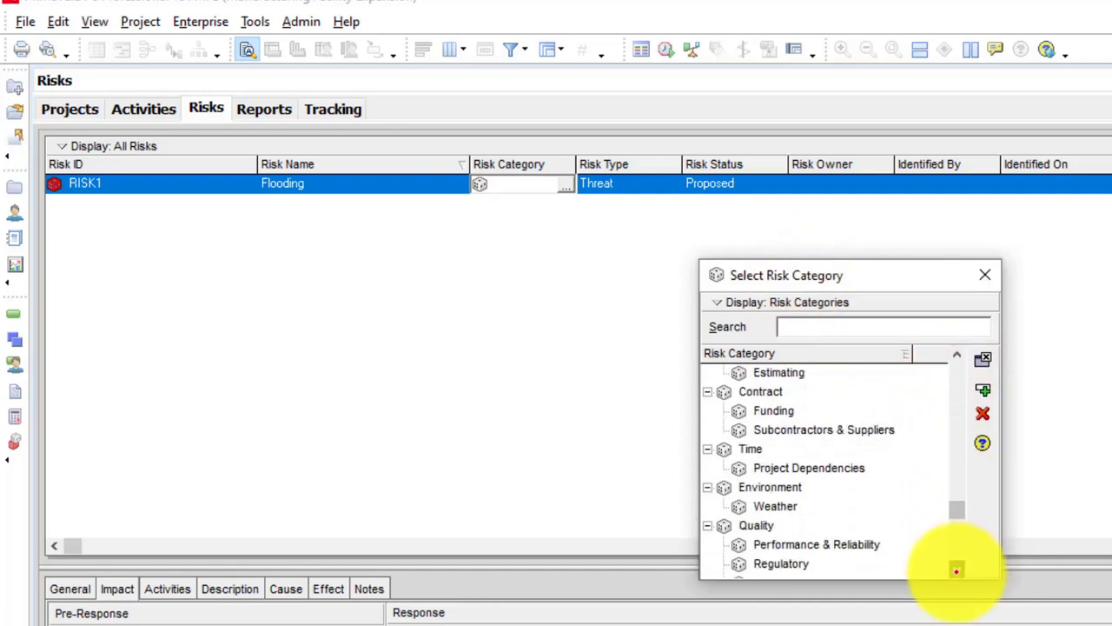
{"action": "left_click", "coordinate": [788, 507]}
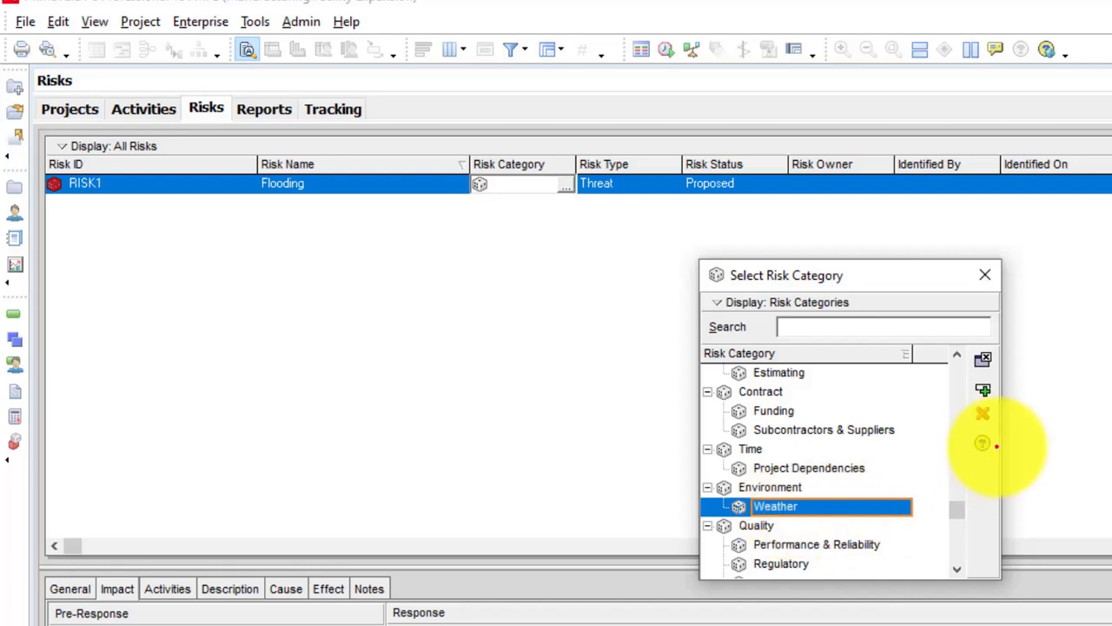
{"action": "left_click", "coordinate": [982, 391]}
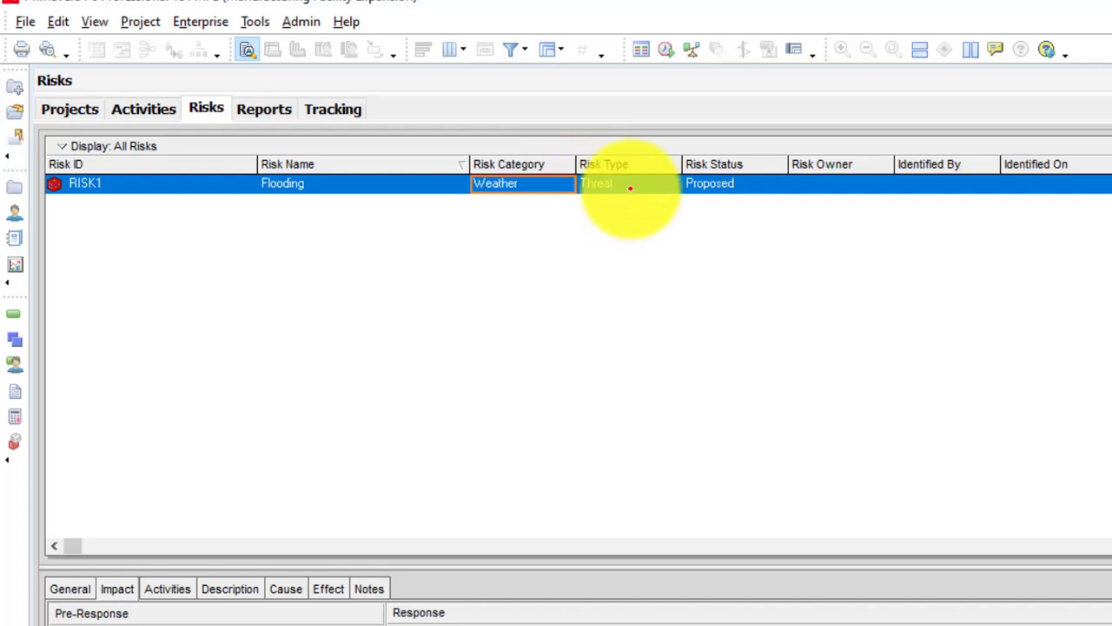
- Set the Flooding risk's type to Threat and its status to Proposed
{"action": "left_click", "coordinate": [628, 184]}
{"action": "left_click", "coordinate": [628, 184]}
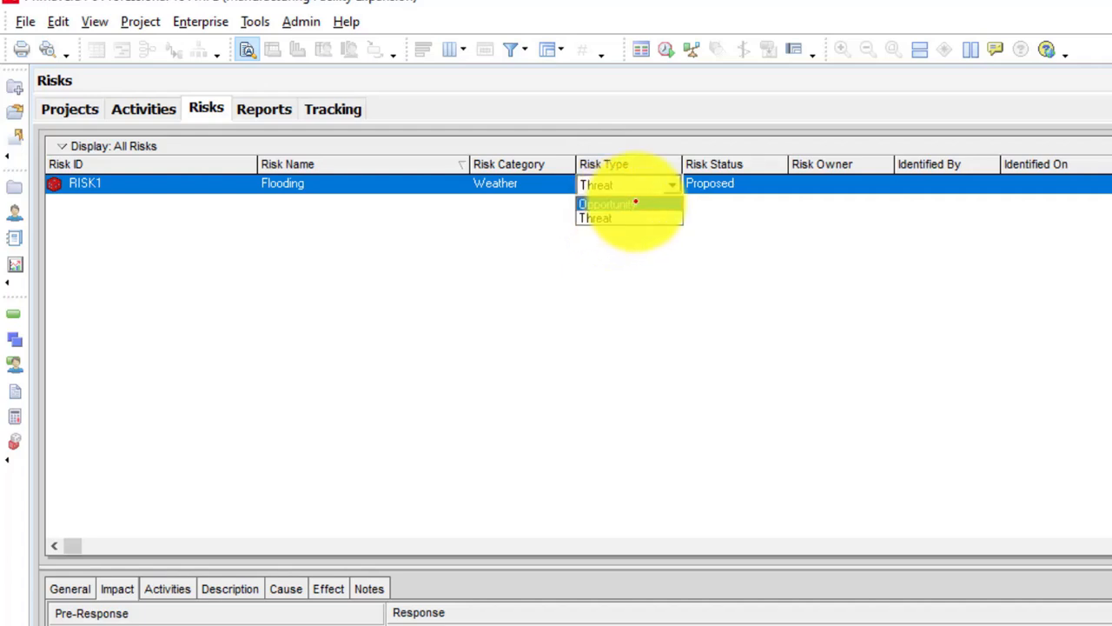
{"action": "left_click", "coordinate": [622, 217]}
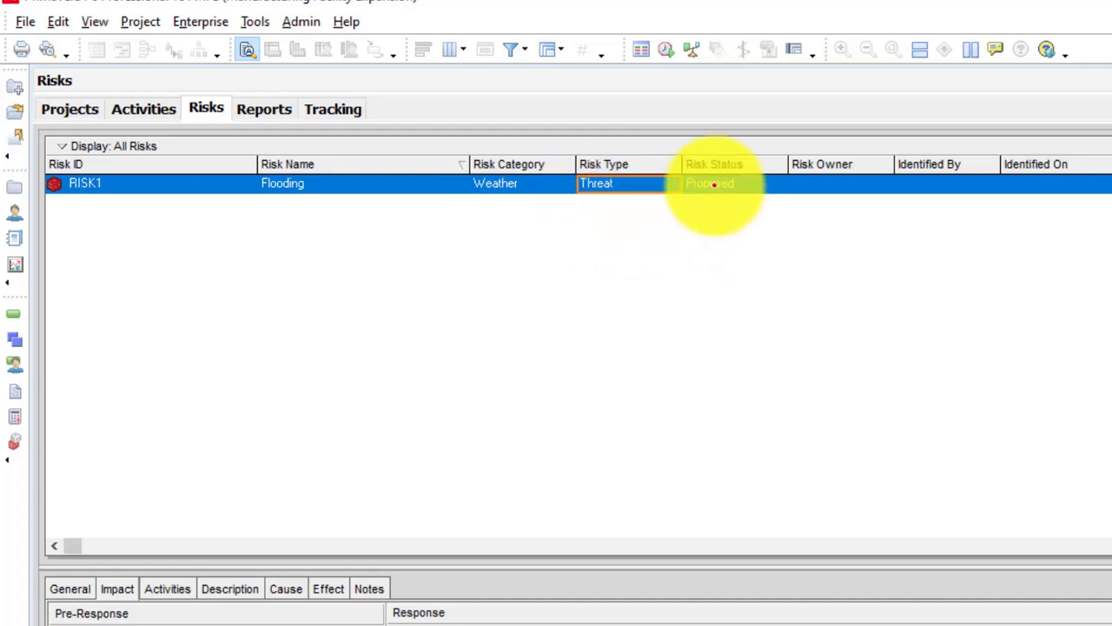
{"action": "left_click", "coordinate": [714, 185]}
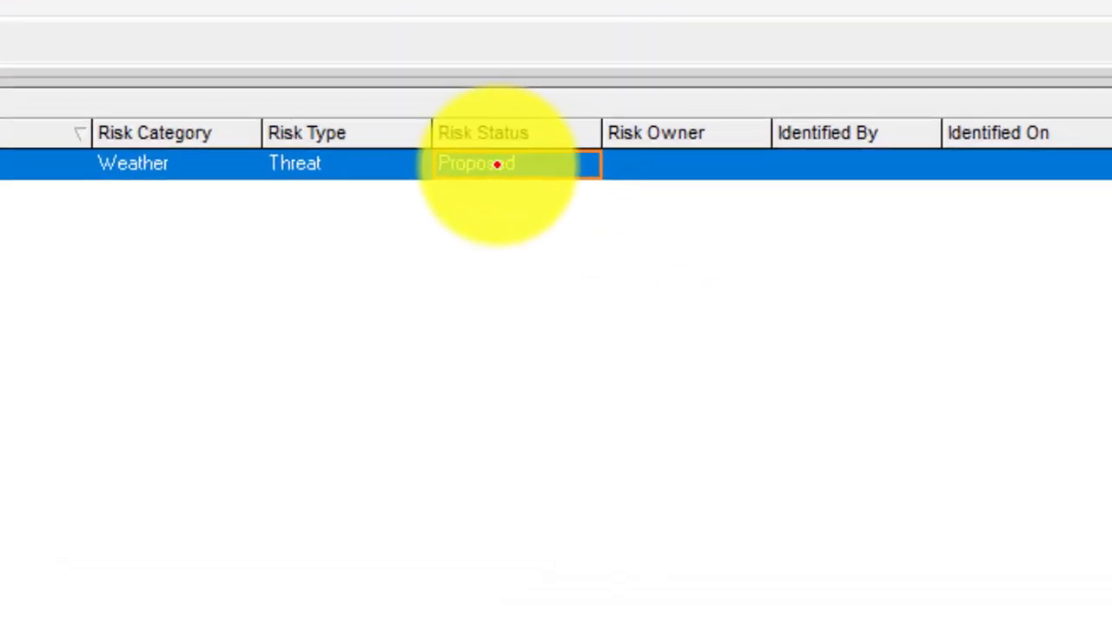
{"action": "left_click", "coordinate": [716, 184]}
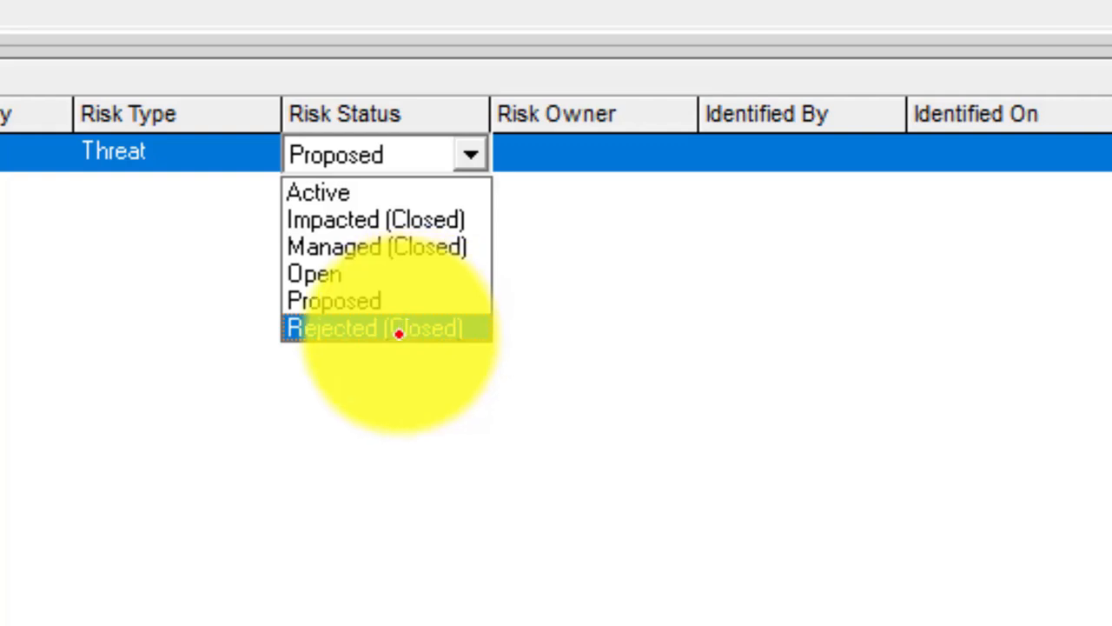
{"action": "left_click", "coordinate": [384, 296]}
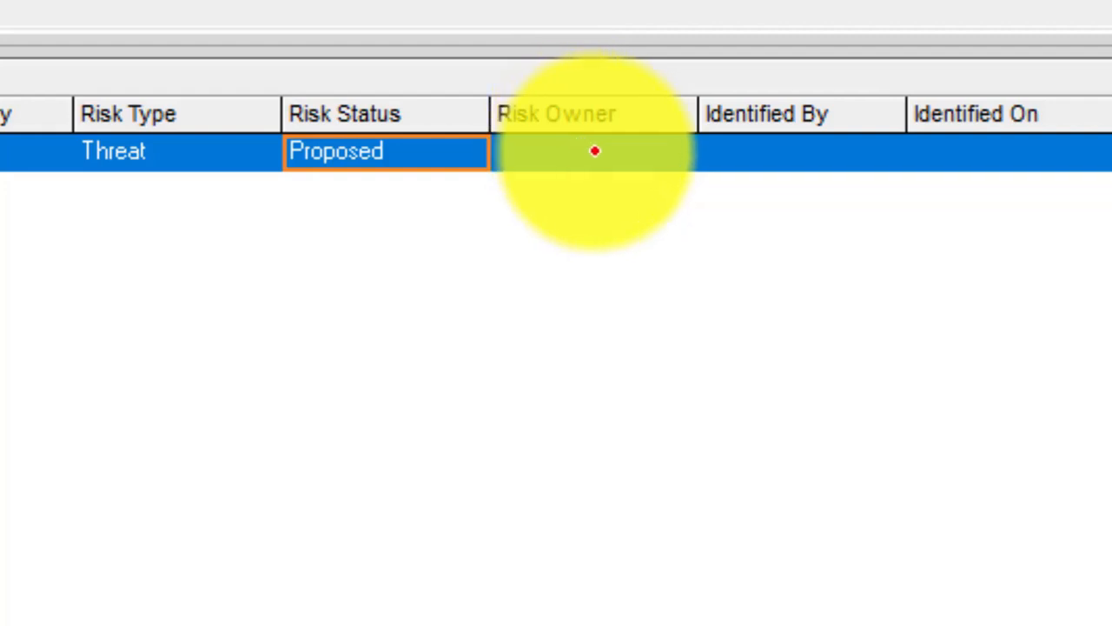
- Assign the resource with ID EK as the owner of the Flooding risk
{"action": "left_click", "coordinate": [594, 152]}
{"action": "double_click", "coordinate": [595, 151]}
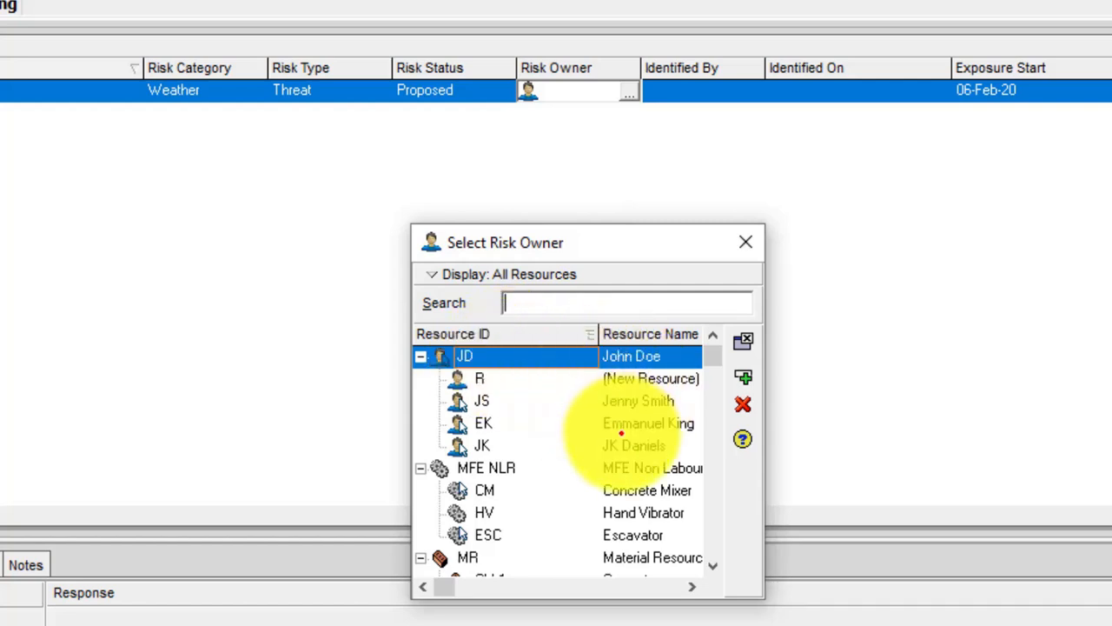
{"action": "left_click", "coordinate": [611, 423]}
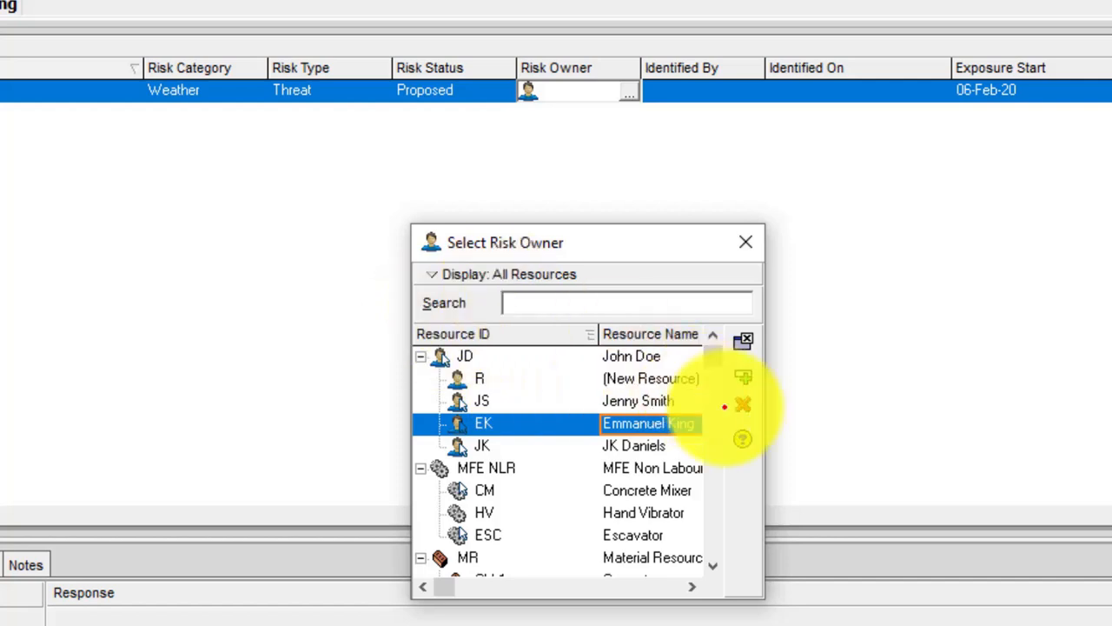
{"action": "left_click", "coordinate": [744, 376]}
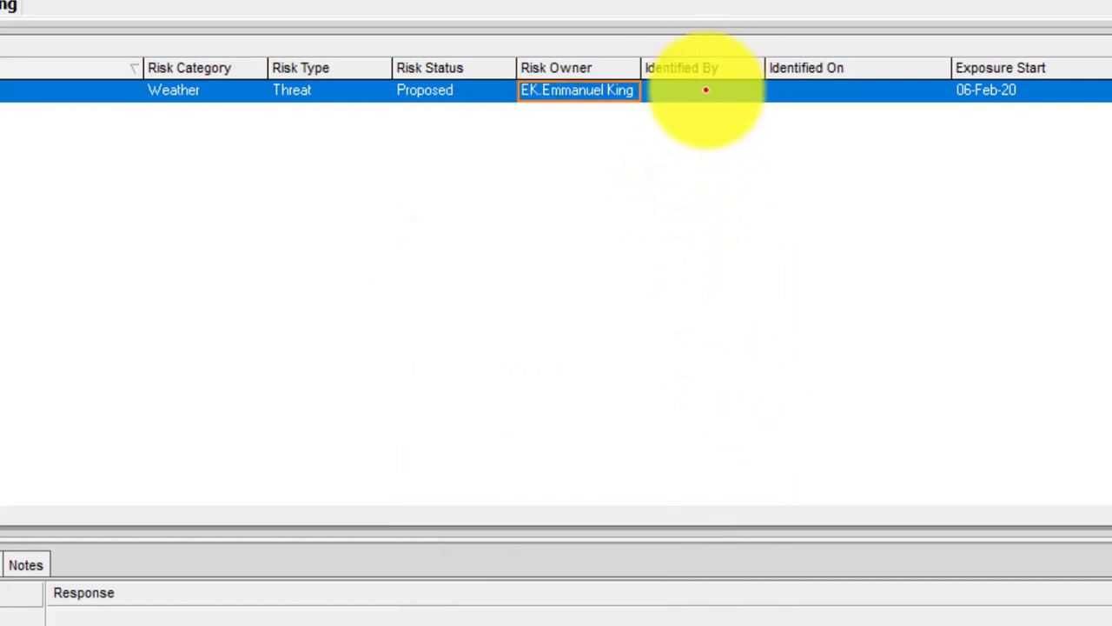
- Record the resource with ID JK as the person who identified the Flooding risk
{"action": "double_click", "coordinate": [705, 90]}
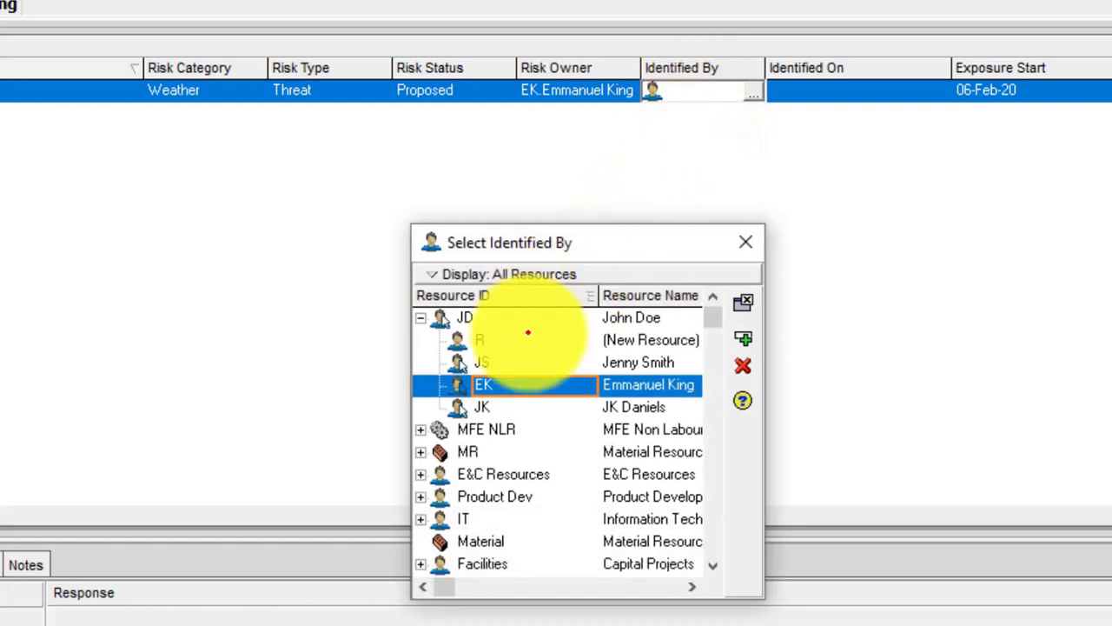
{"action": "left_click", "coordinate": [637, 406]}
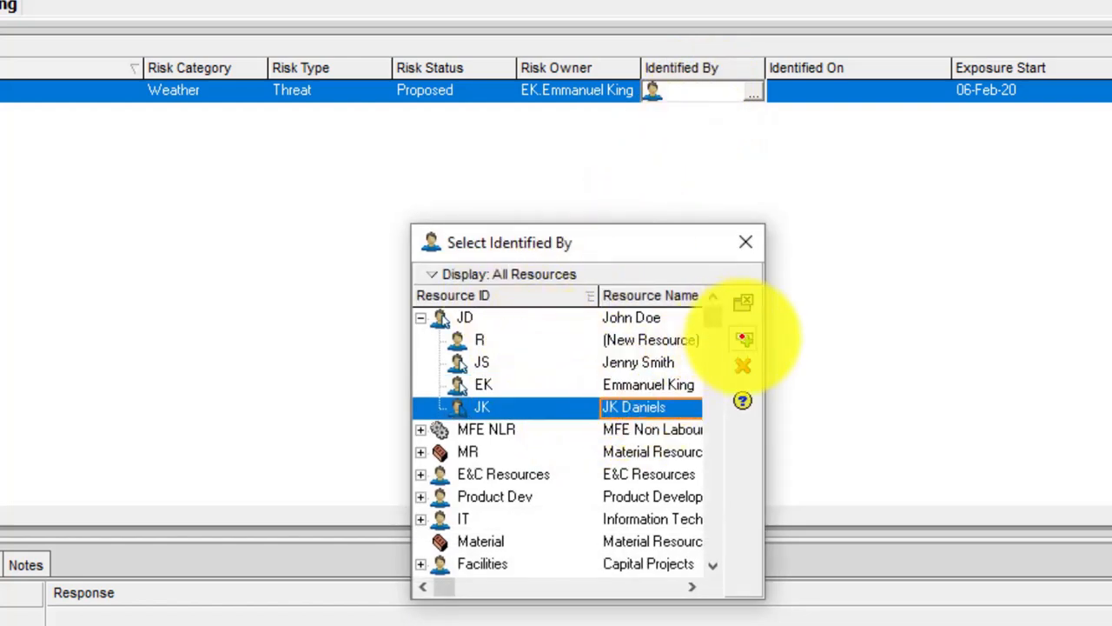
{"action": "left_click", "coordinate": [743, 338]}
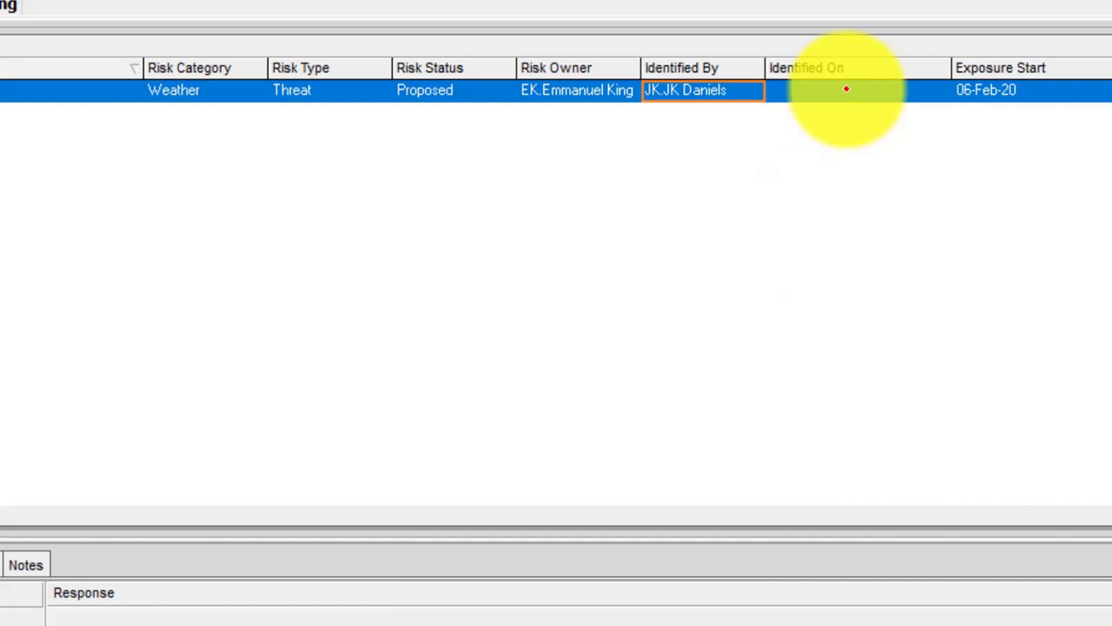
{"action": "left_click", "coordinate": [846, 89]}
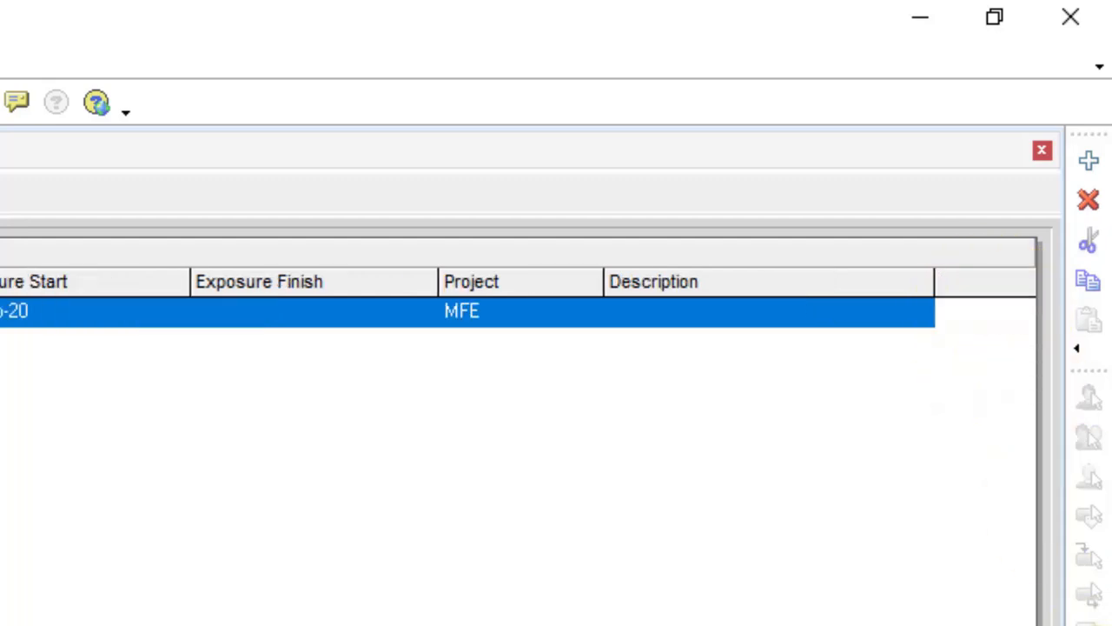
- Enter the Flooding risk's description as "Flooding due to heavy rainfall in september"
{"action": "left_click", "coordinate": [674, 308]}
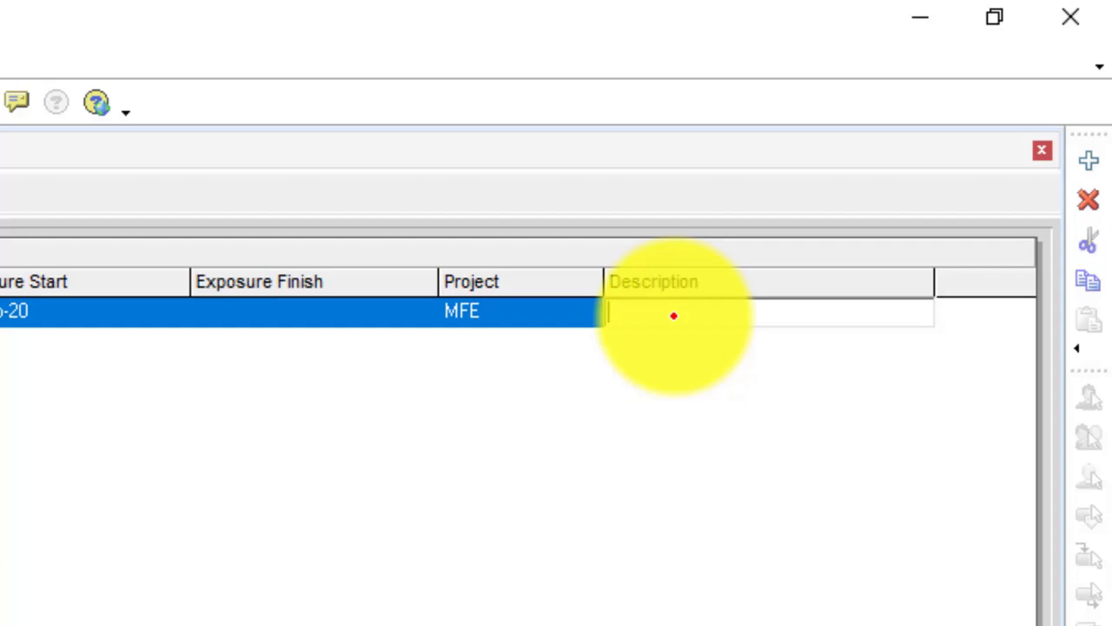
{"action": "type", "text": "Flooding"}
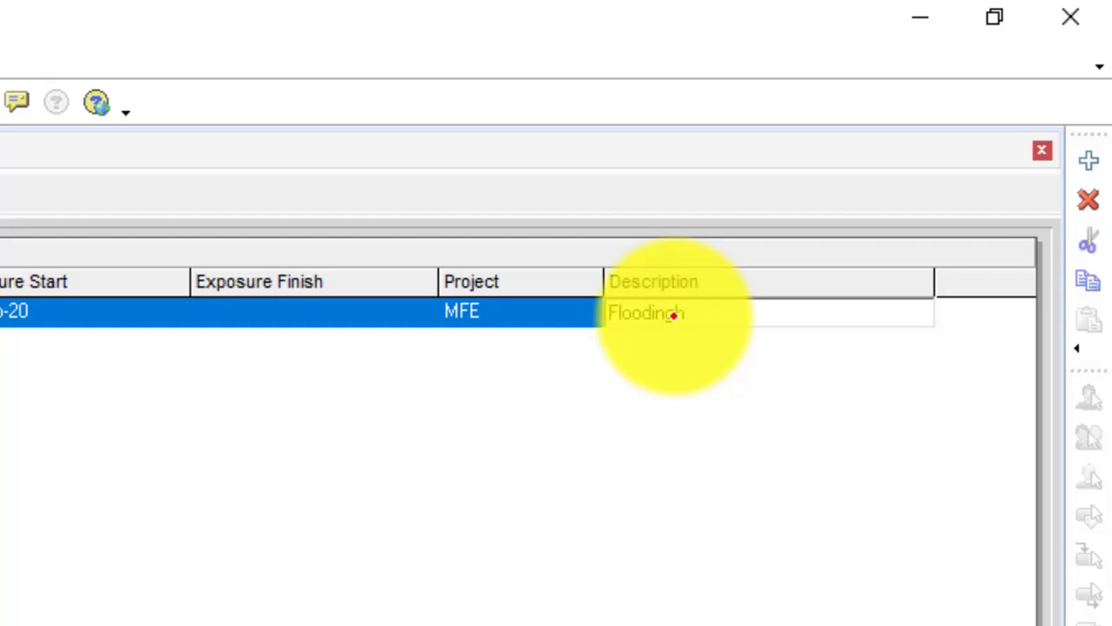
{"action": "type", "text": " due to hea"}
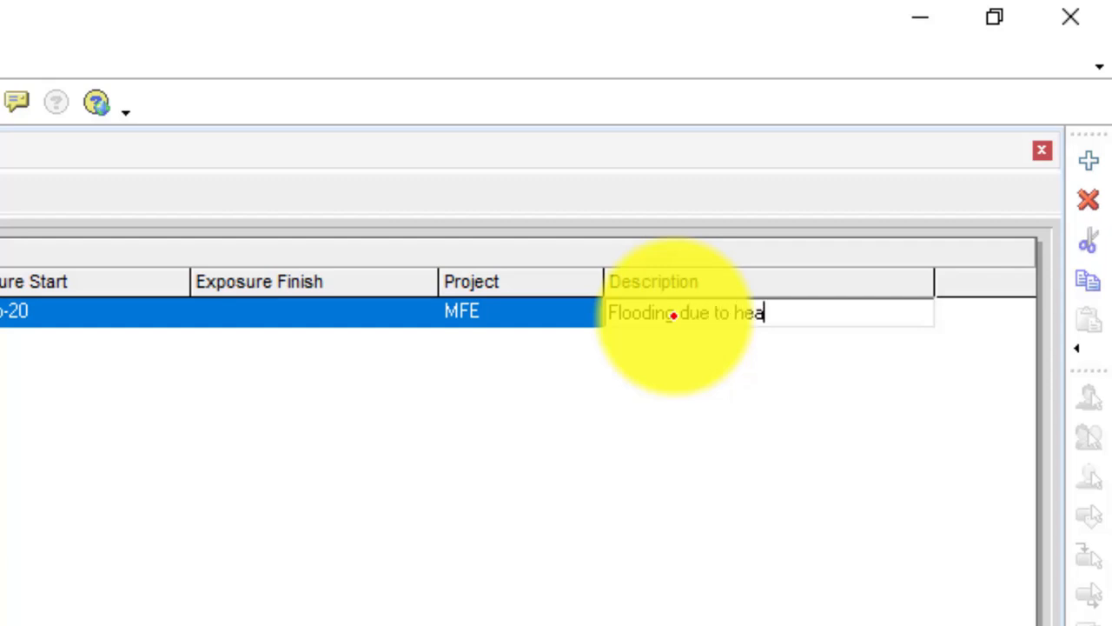
{"action": "type", "text": "vy rainfall in se"}
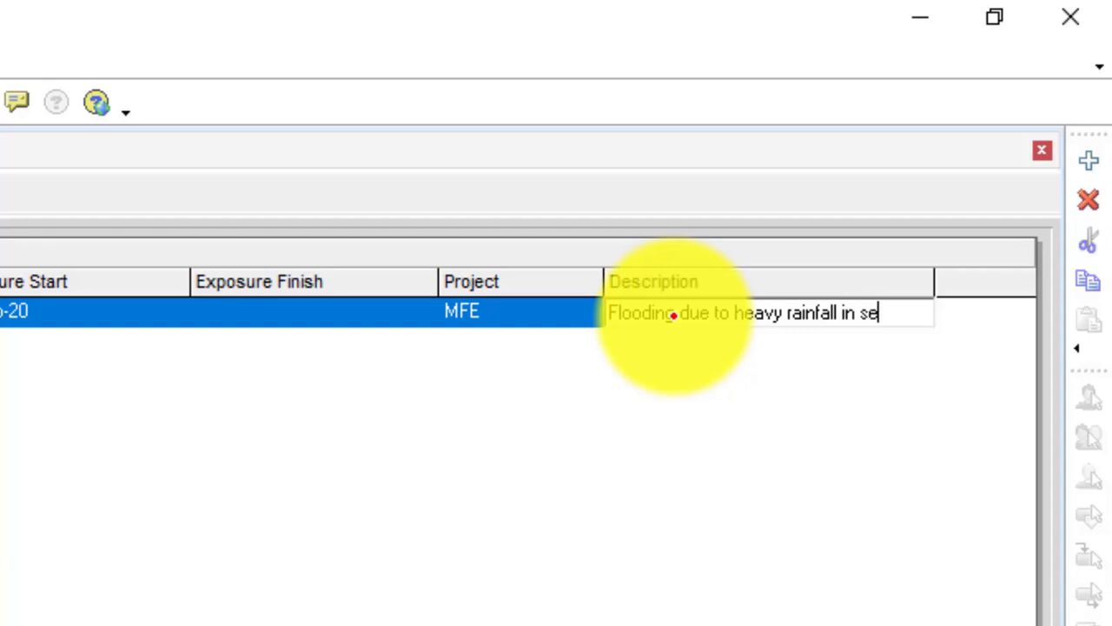
{"action": "type", "text": "ptember"}
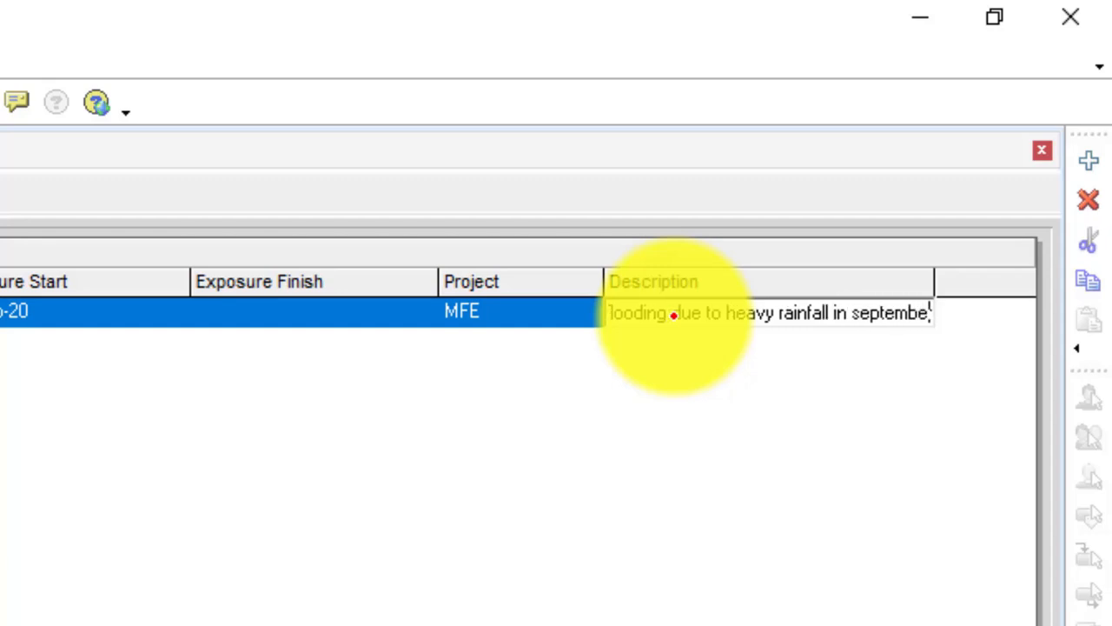
{"action": "key", "text": "Return"}
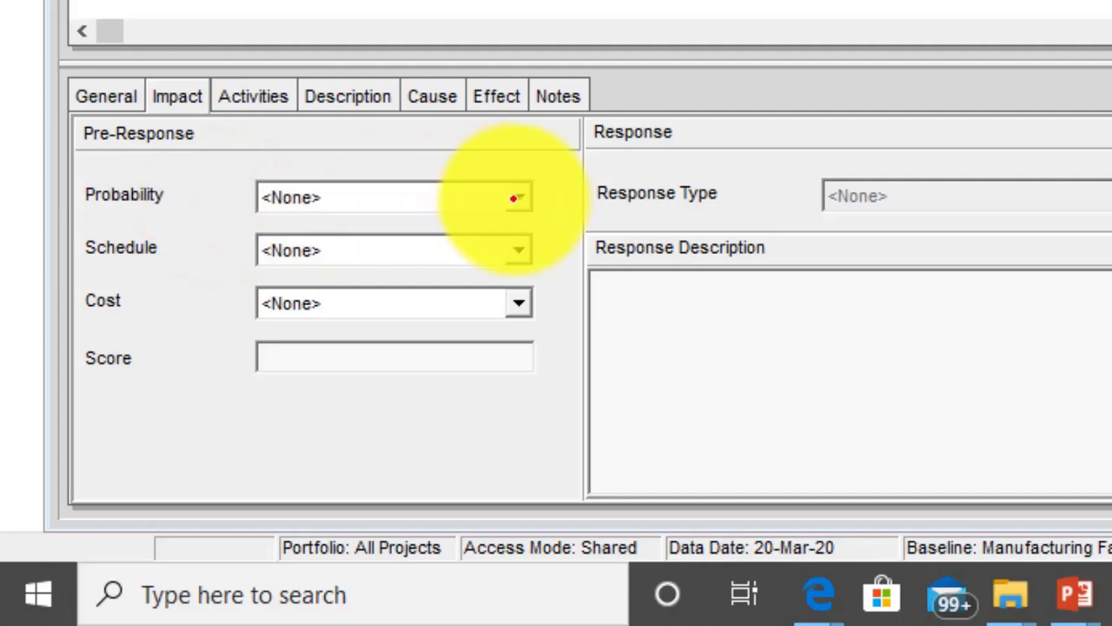
- Set the pre-response impact to probability Very High (70% or higher), schedule High (10% to 20%) and cost Medium (10% to 20%)
{"action": "left_click", "coordinate": [519, 198]}
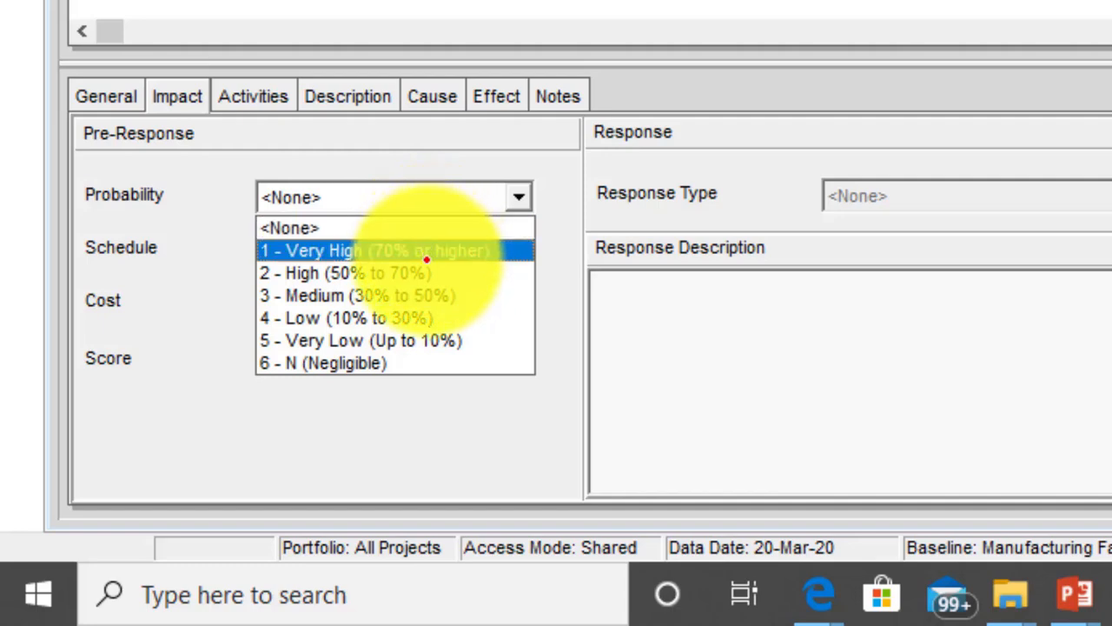
{"action": "left_click", "coordinate": [427, 251]}
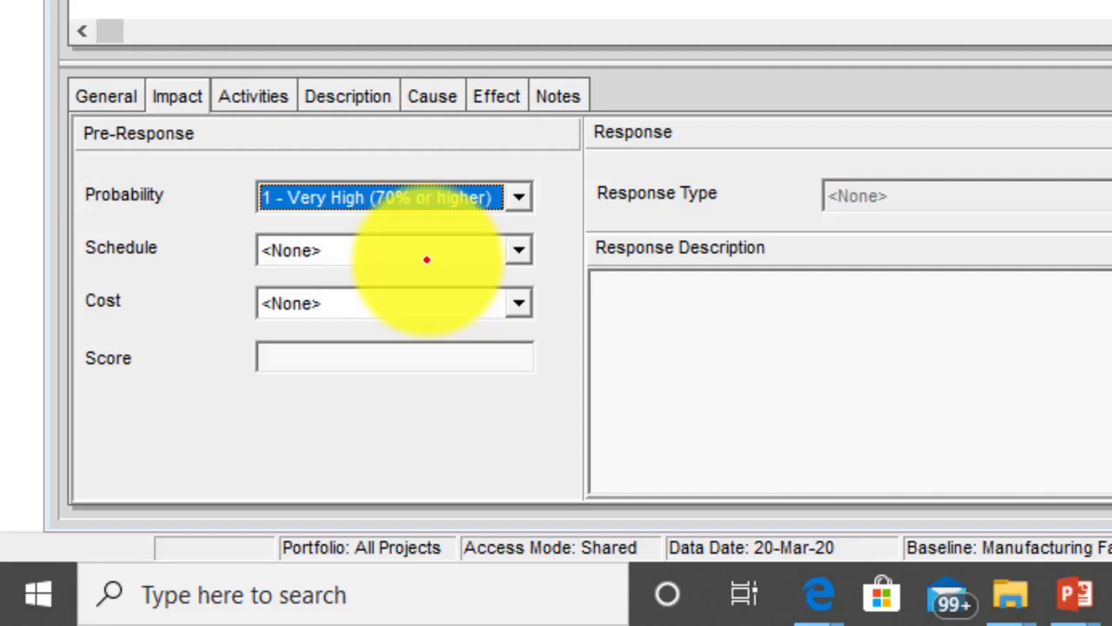
{"action": "left_click", "coordinate": [427, 250]}
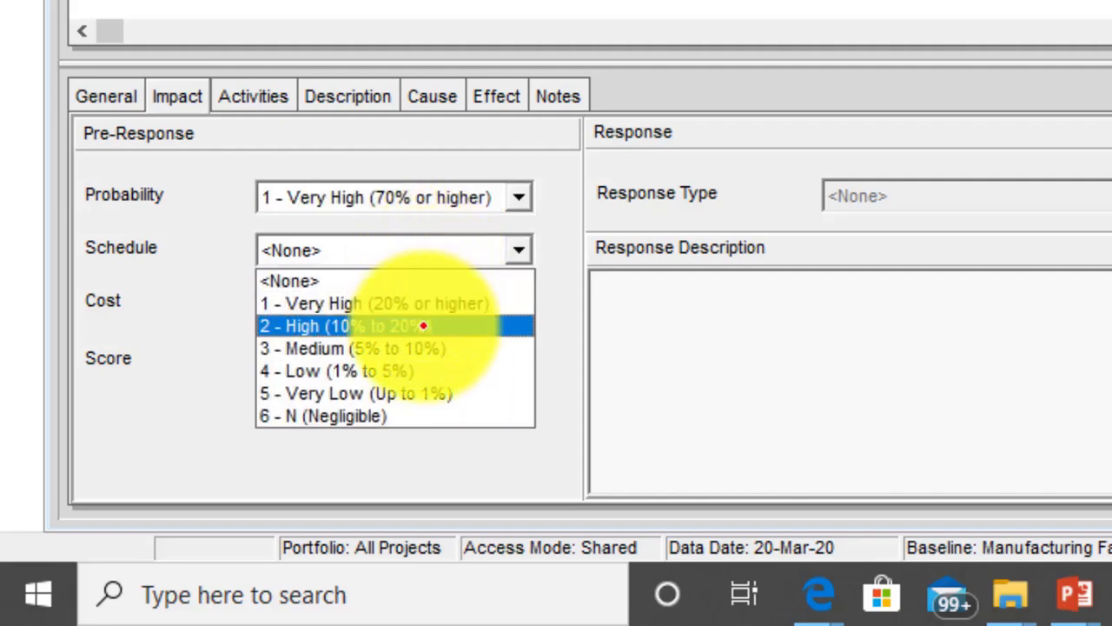
{"action": "left_click", "coordinate": [423, 325]}
{"action": "left_click", "coordinate": [442, 301]}
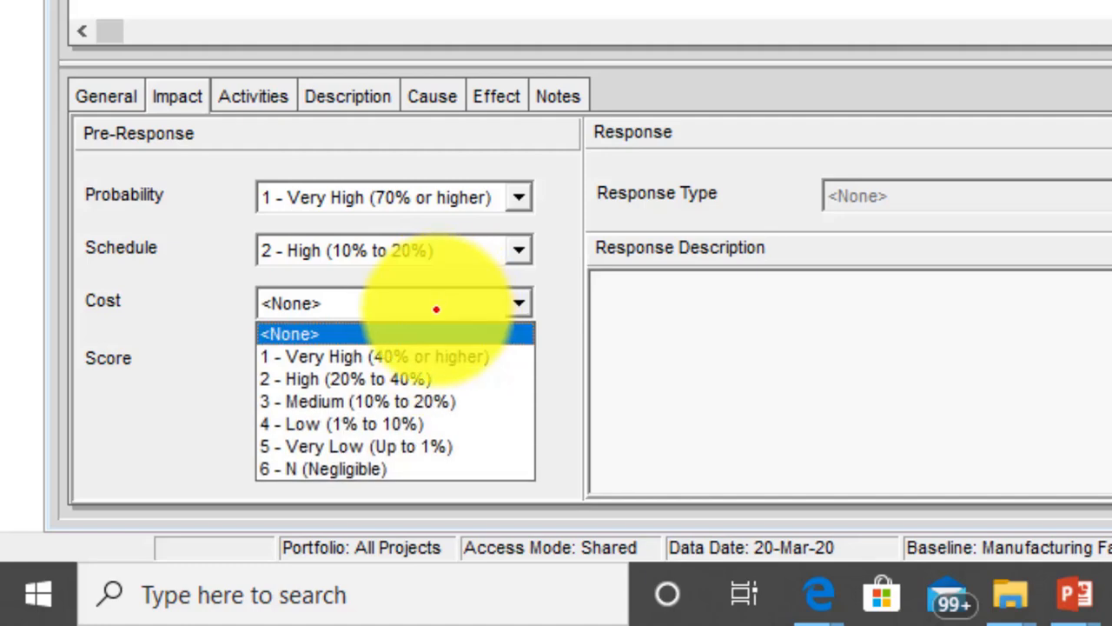
{"action": "left_click", "coordinate": [438, 397]}
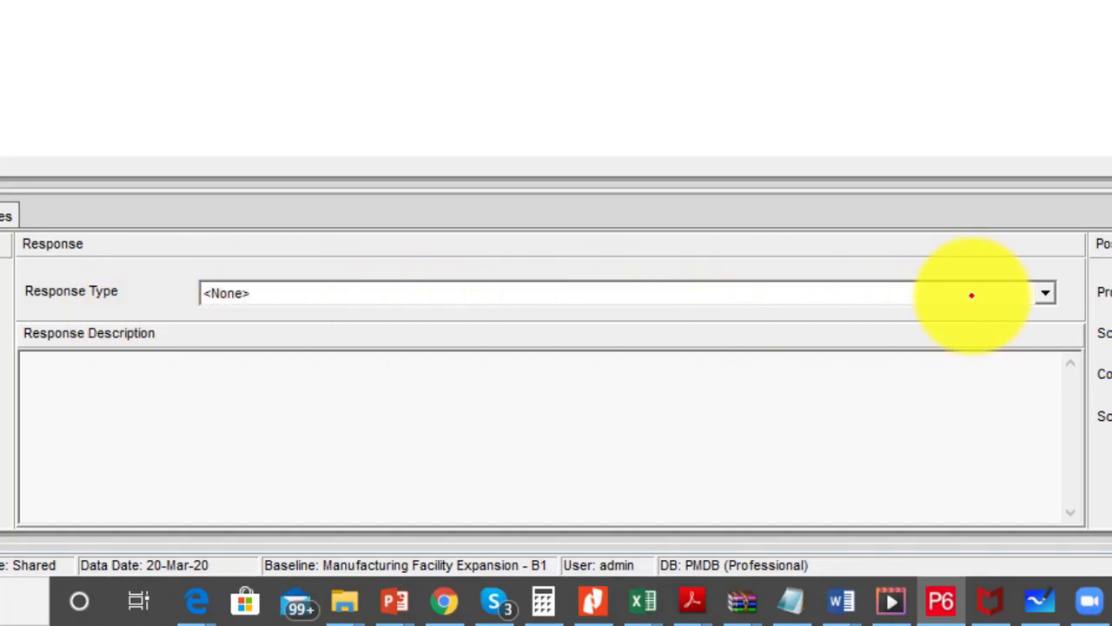
- Set the Flooding risk's response type to Avoid, with the response description "No work during the september raining season"
{"action": "left_click", "coordinate": [968, 296]}
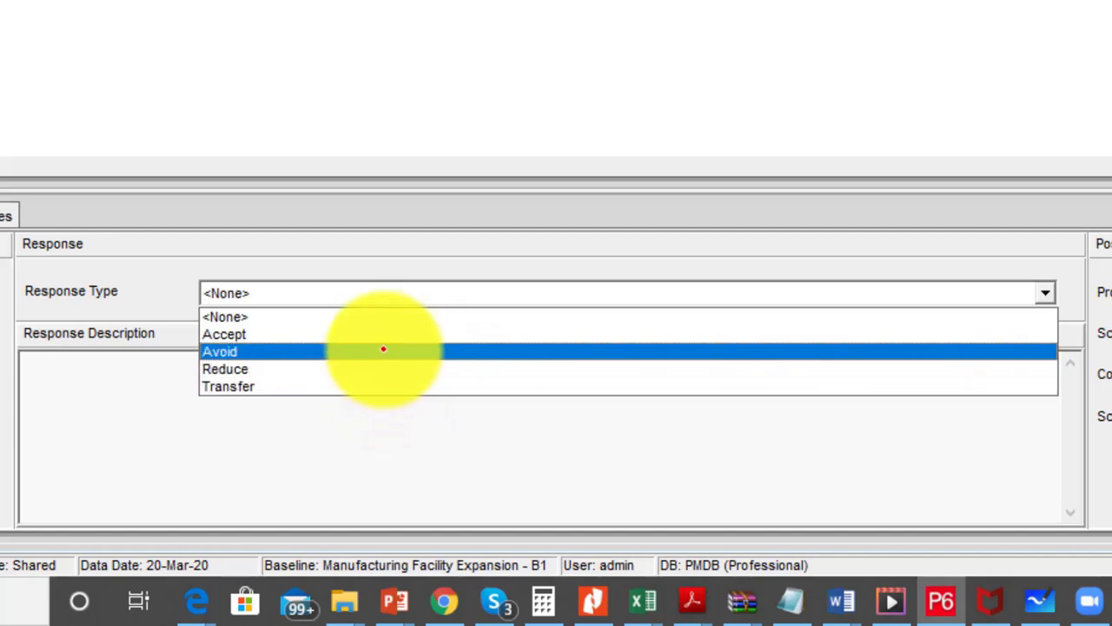
{"action": "left_click", "coordinate": [384, 348]}
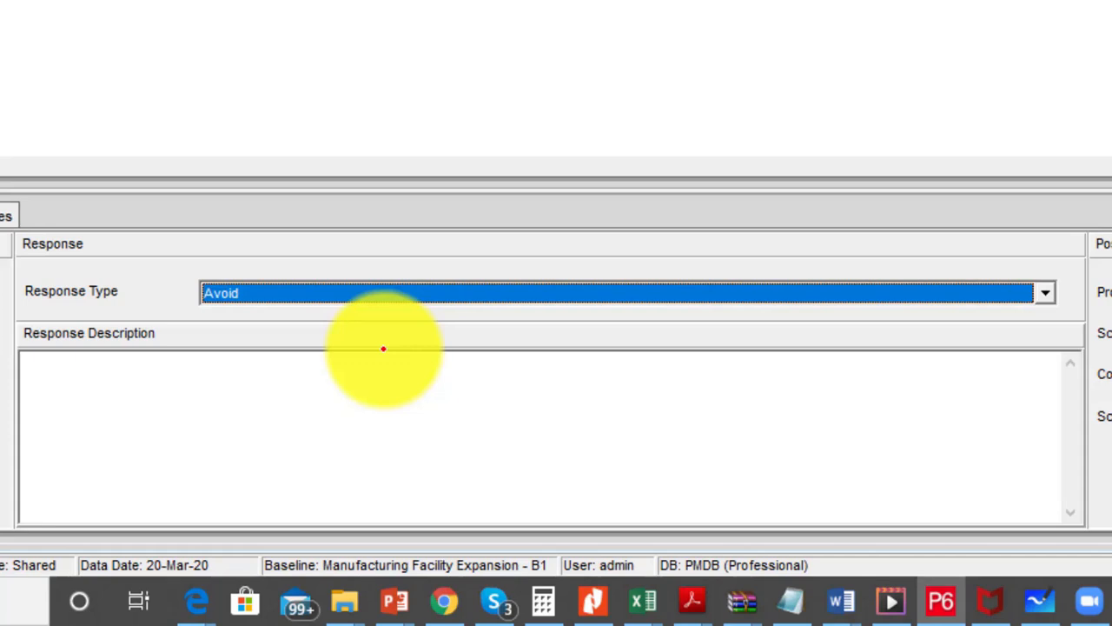
{"action": "left_click", "coordinate": [169, 358]}
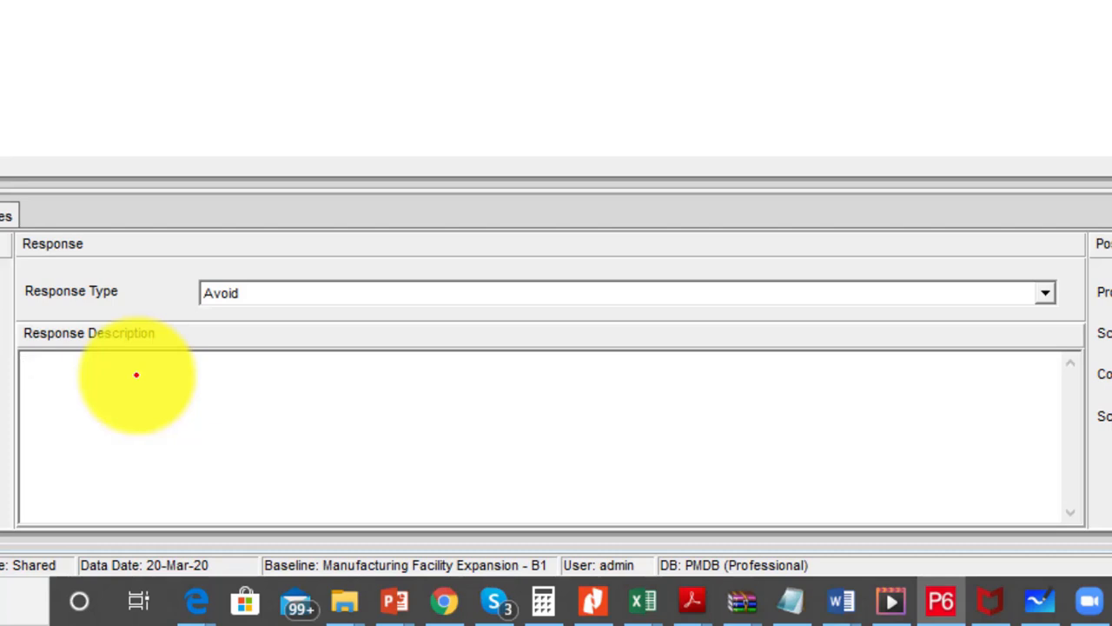
{"action": "type", "text": "No work during the septe"}
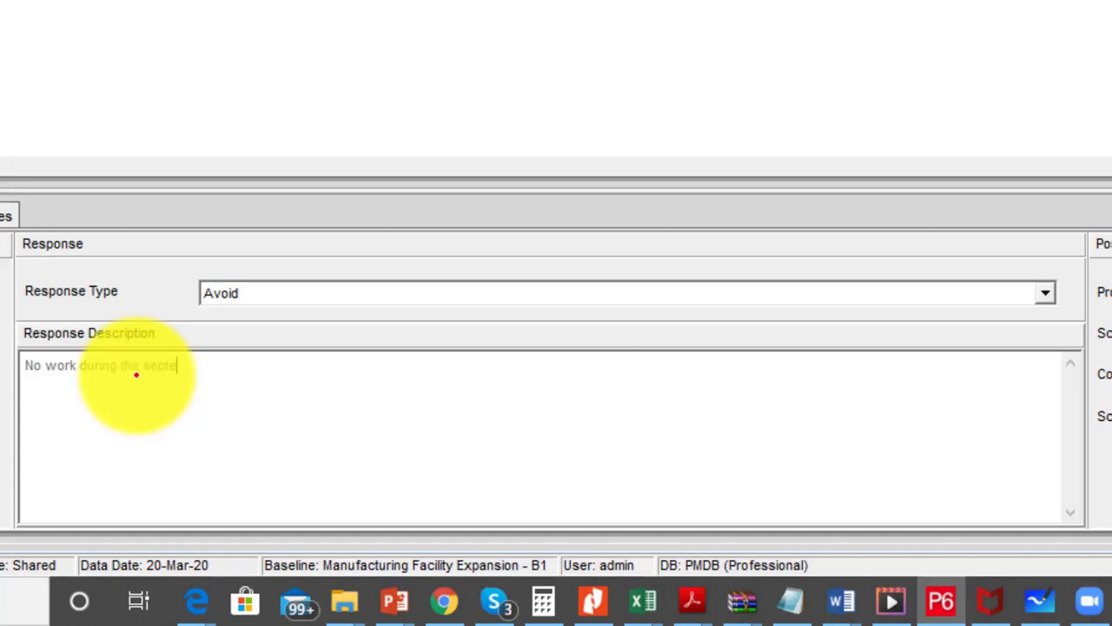
{"action": "type", "text": "mber raining "}
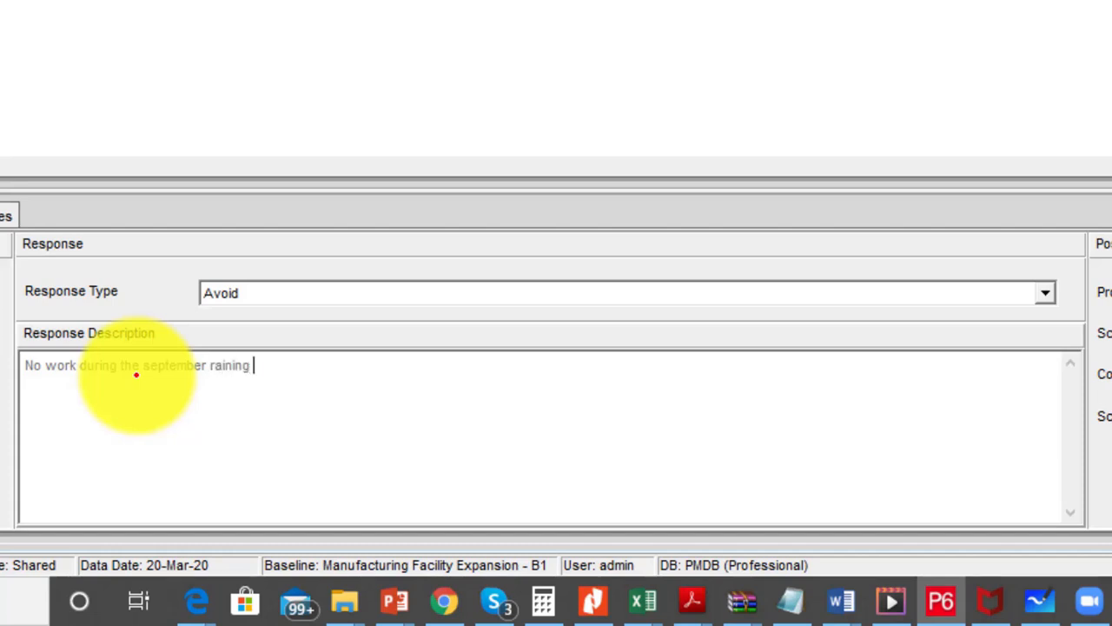
{"action": "type", "text": "season"}
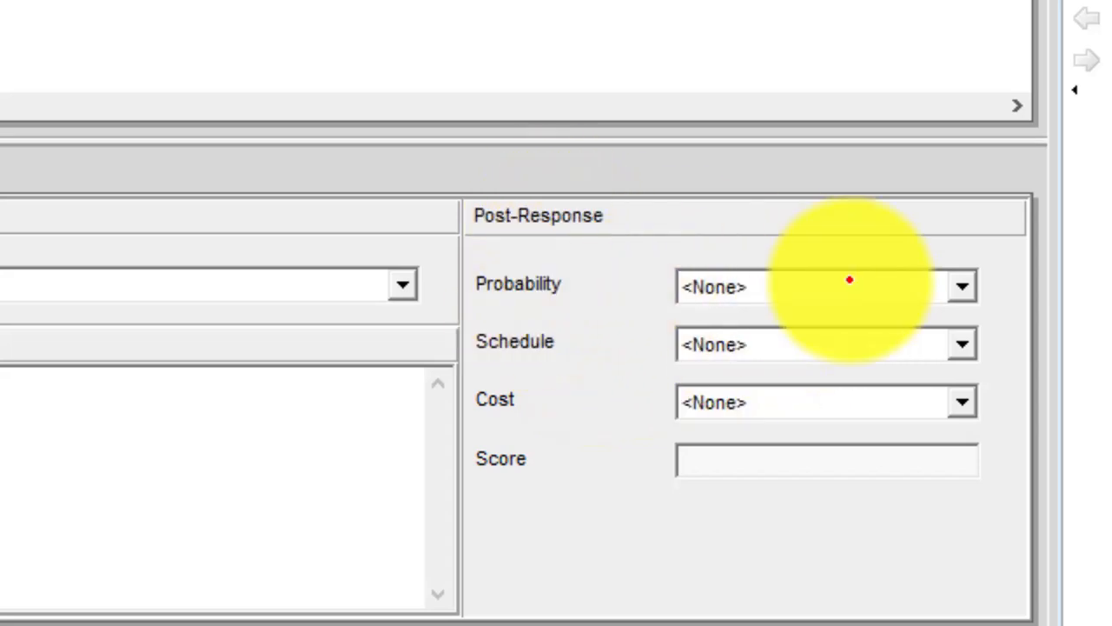
- Set the post-response impact to probability Very Low (Up to 10%), schedule Medium (5% to 10%) and cost Very Low (Up to 1%)
{"action": "left_click", "coordinate": [822, 283]}
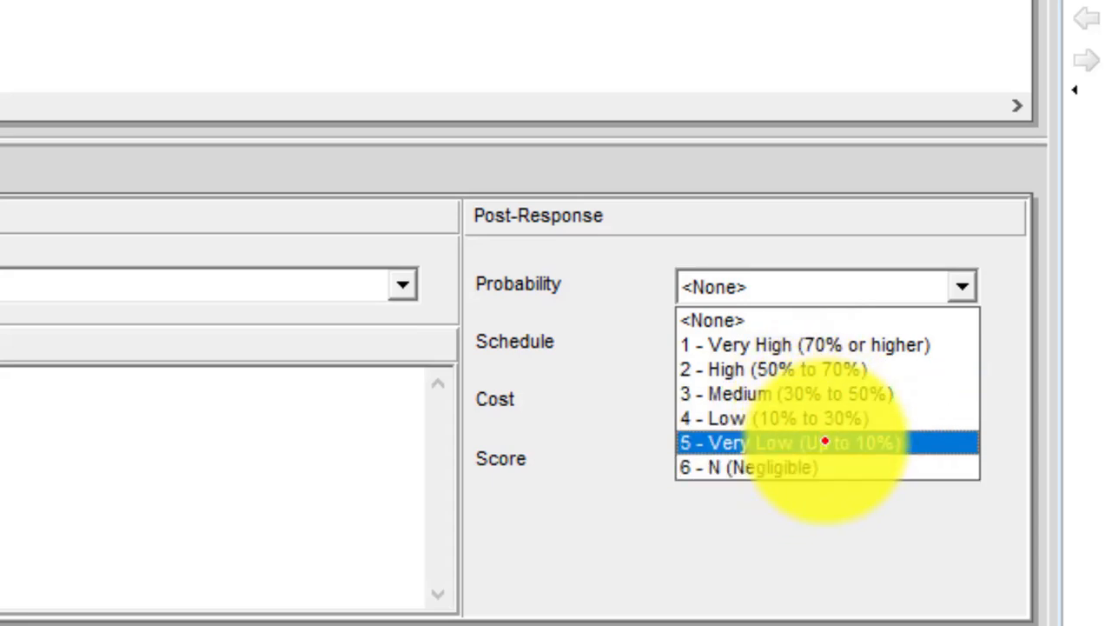
{"action": "left_click", "coordinate": [824, 441]}
{"action": "left_click", "coordinate": [772, 344]}
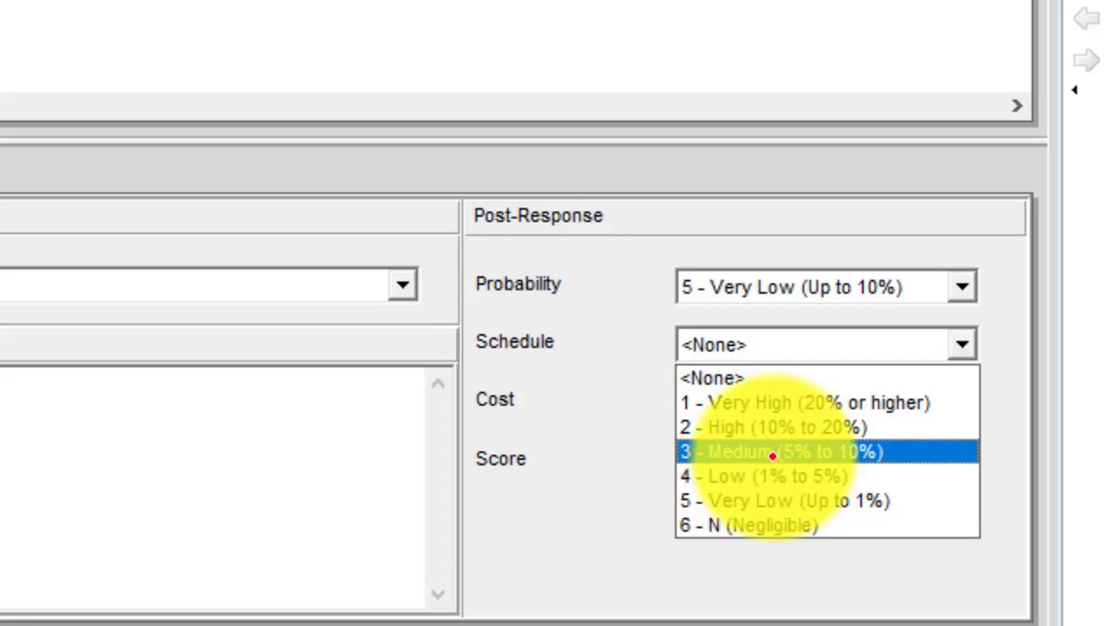
{"action": "left_click", "coordinate": [773, 456]}
{"action": "left_click", "coordinate": [784, 414]}
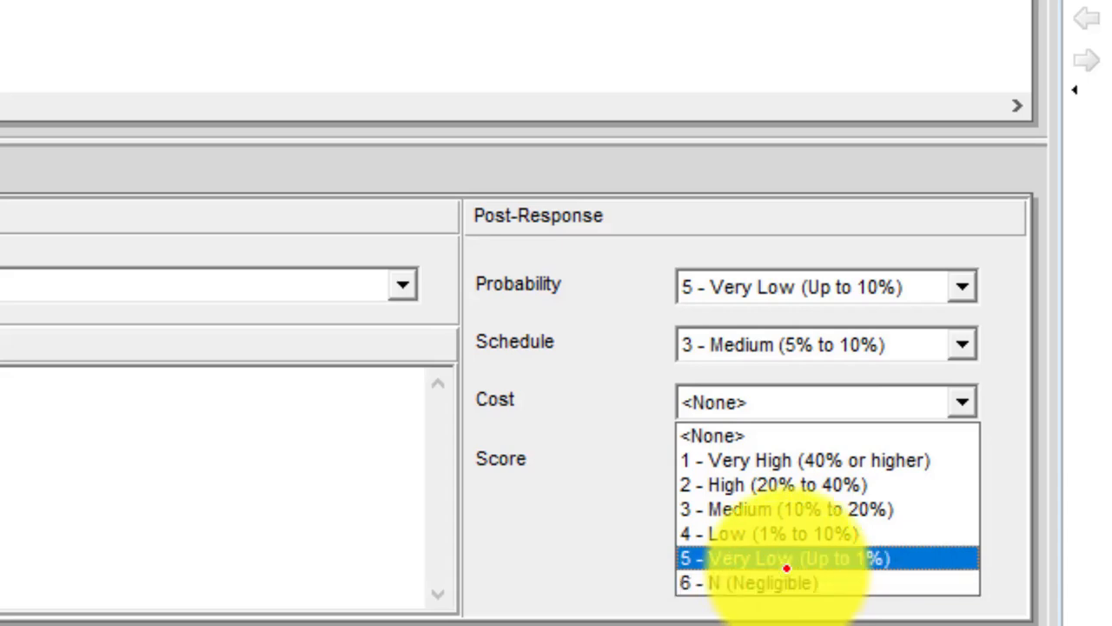
{"action": "left_click", "coordinate": [787, 561]}
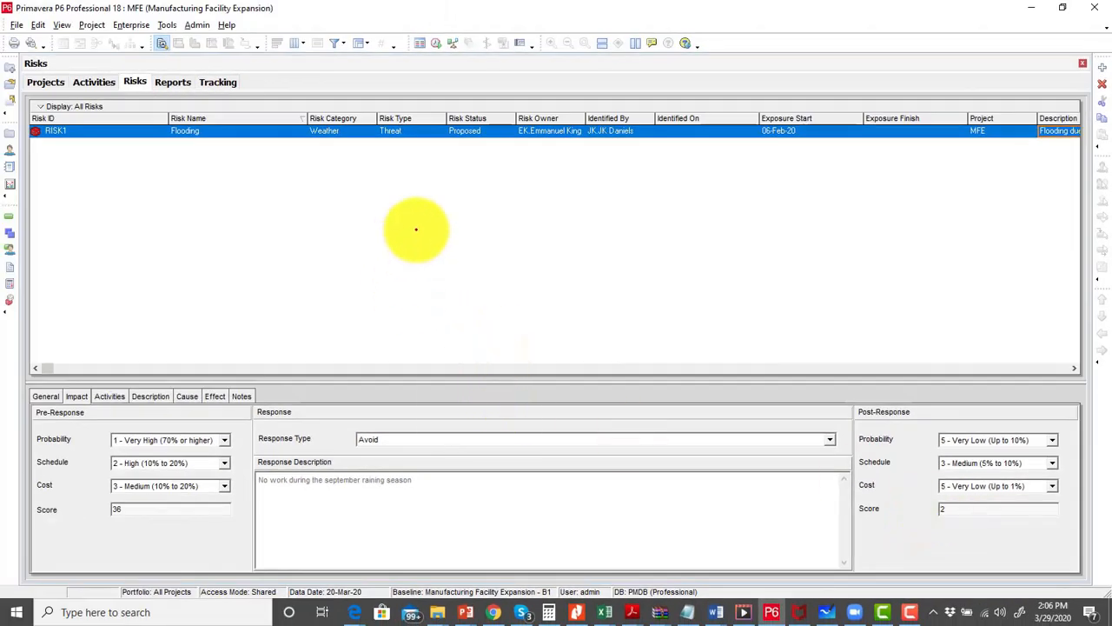
- Add a second risk to the list and name it "Exchange rate fluctuation"
{"action": "right_click", "coordinate": [416, 231]}
{"action": "left_click", "coordinate": [447, 323]}
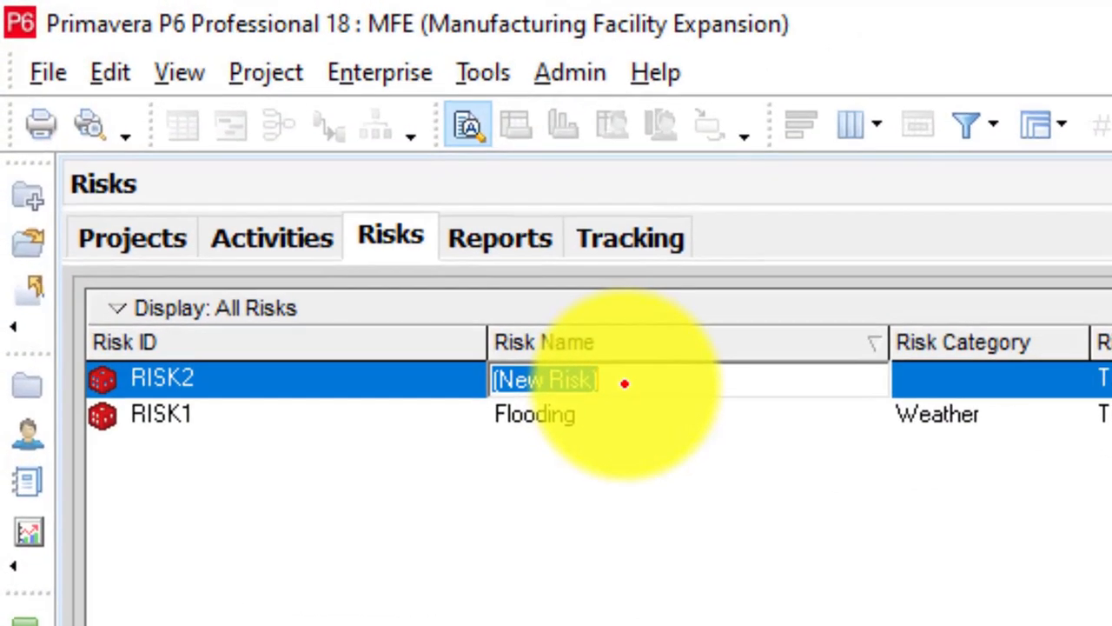
{"action": "type", "text": "Exchange rate fl"}
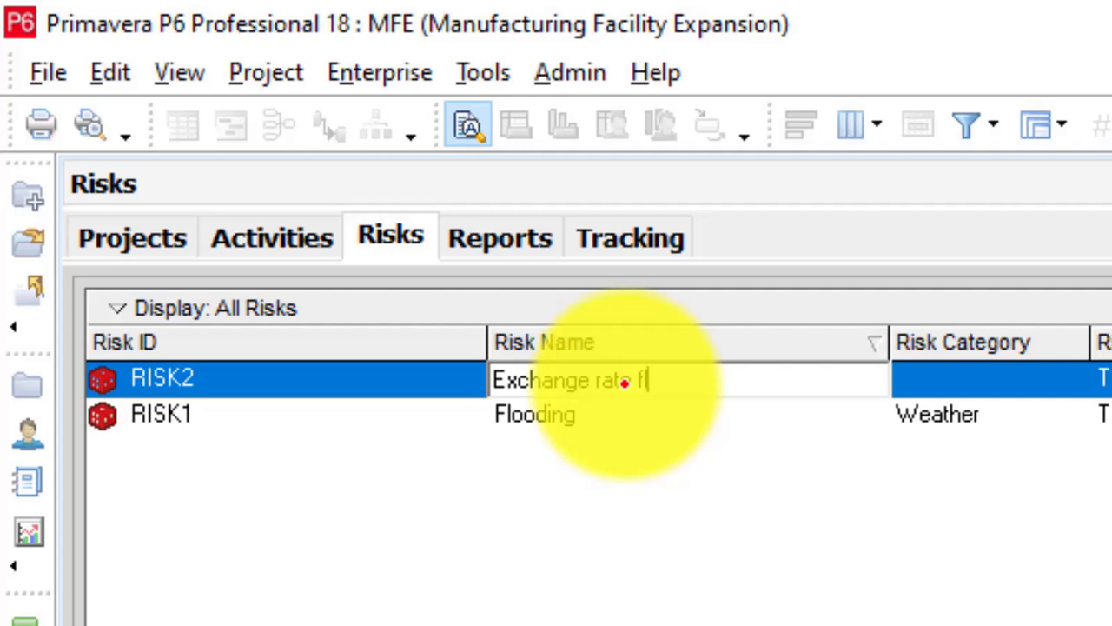
{"action": "type", "text": "uctuation"}
{"action": "key", "text": "Return"}
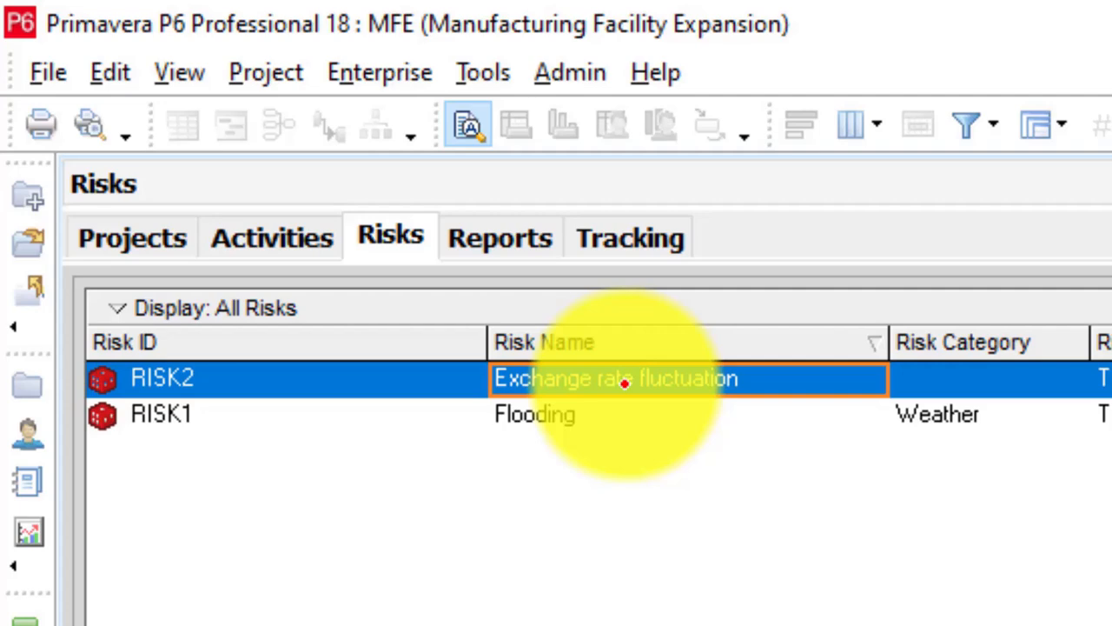
- Assign the Estimating category under Costs to the Exchange rate fluctuation risk
{"action": "left_click", "coordinate": [1005, 383]}
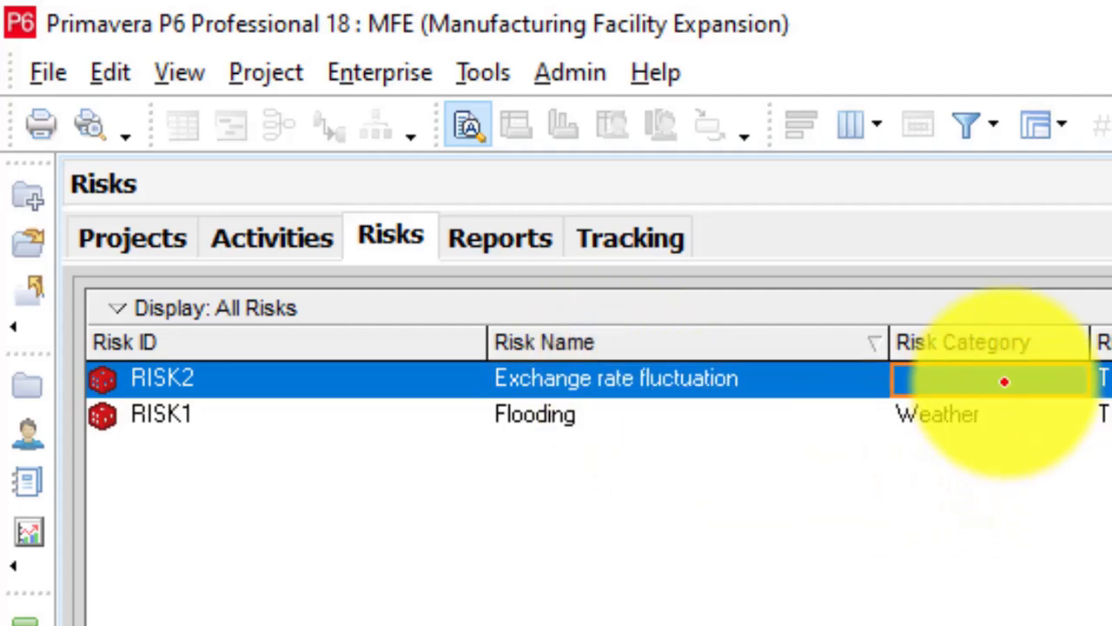
{"action": "double_click", "coordinate": [1004, 383]}
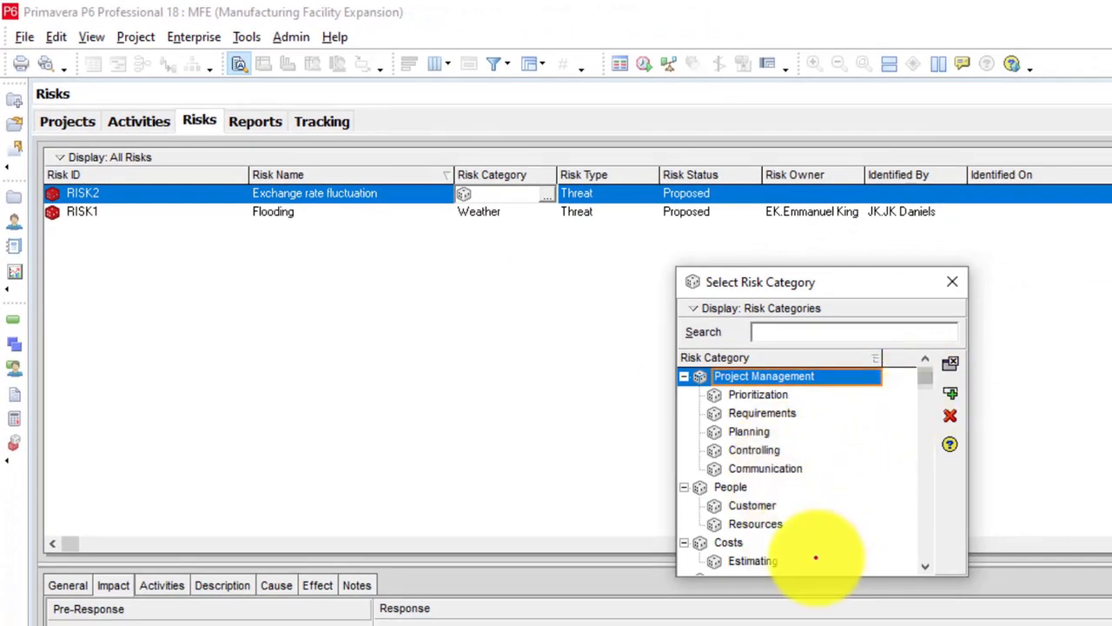
{"action": "left_click", "coordinate": [762, 560]}
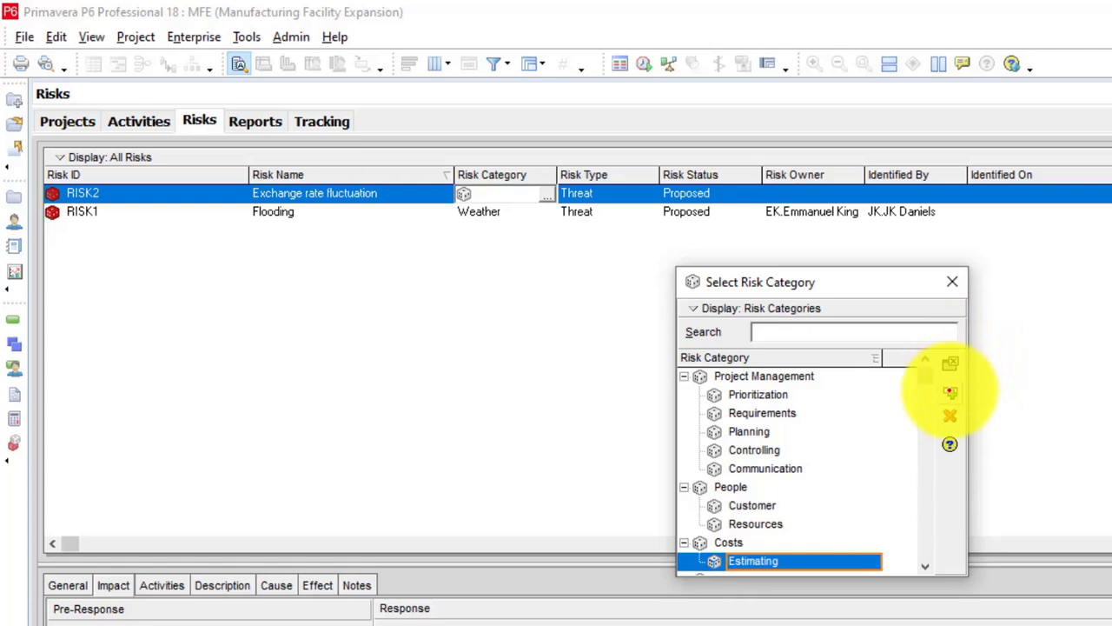
{"action": "left_click", "coordinate": [951, 363]}
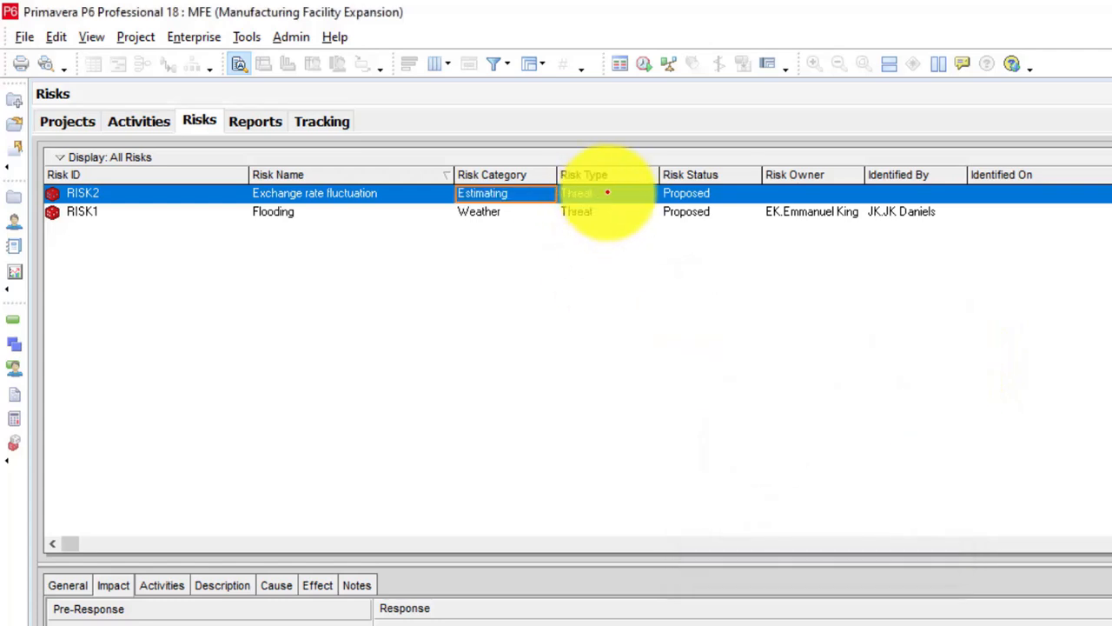
- Change the Exchange rate fluctuation risk's type to Opportunity, accepting the removal of its response values
{"action": "left_click", "coordinate": [609, 192]}
{"action": "left_click", "coordinate": [608, 192]}
{"action": "left_click", "coordinate": [609, 216]}
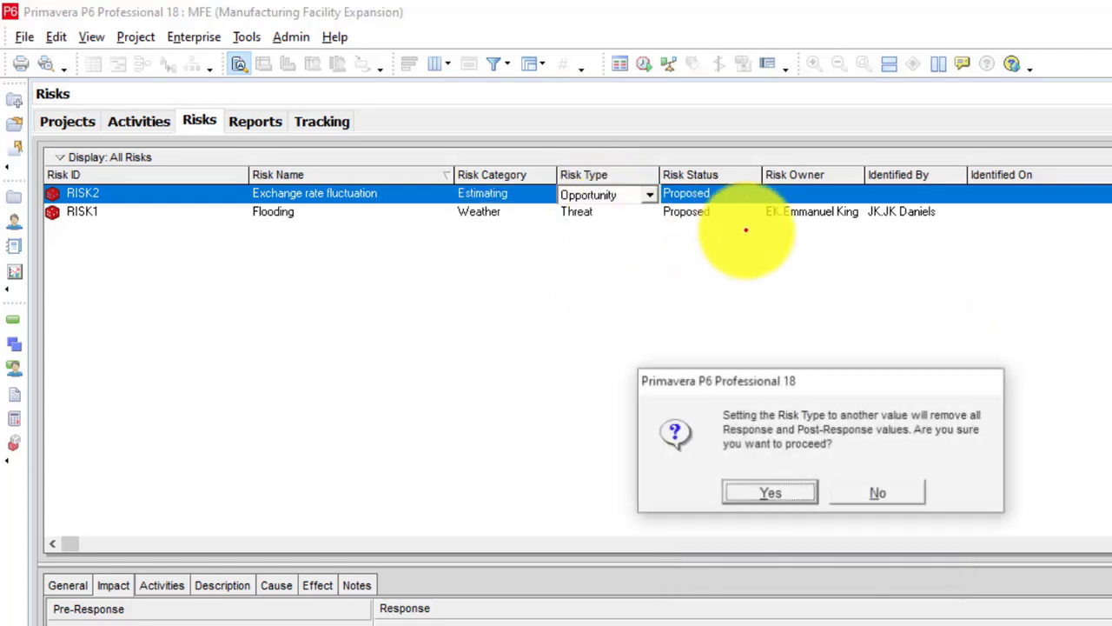
{"action": "left_click", "coordinate": [770, 493]}
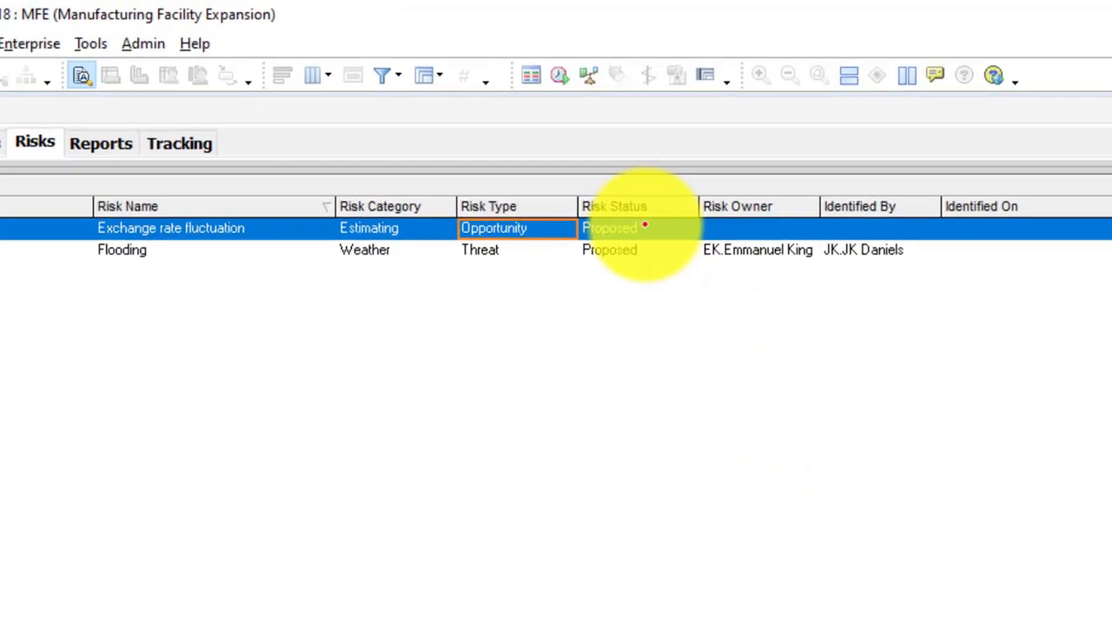
- Assign resource JD as both the risk owner and the identifier of the Exchange rate fluctuation risk
{"action": "left_click", "coordinate": [750, 226]}
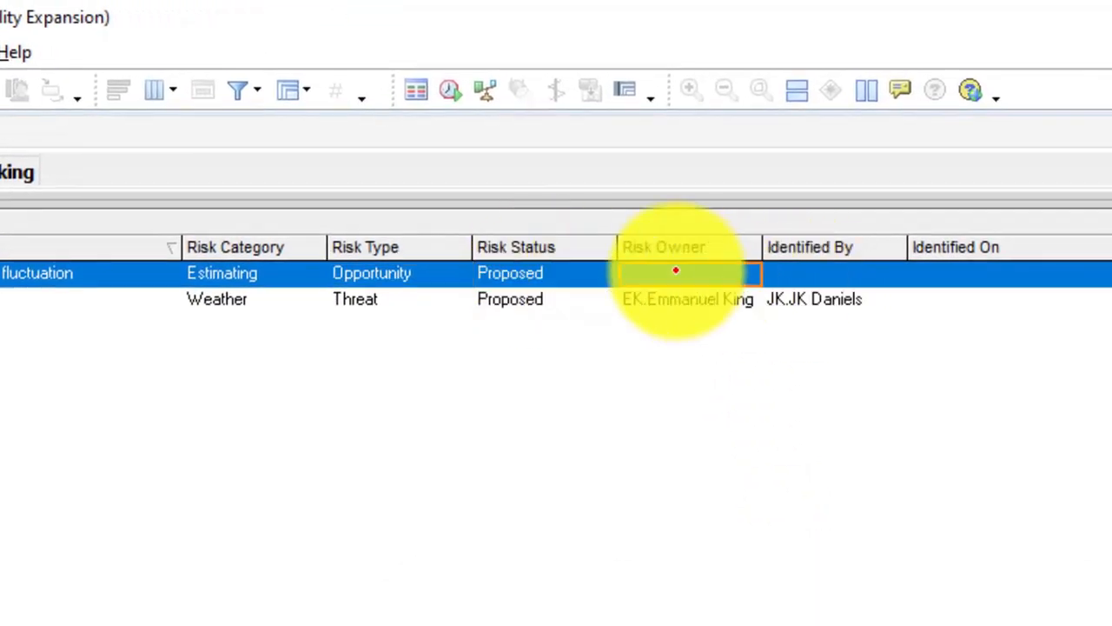
{"action": "left_click", "coordinate": [677, 270]}
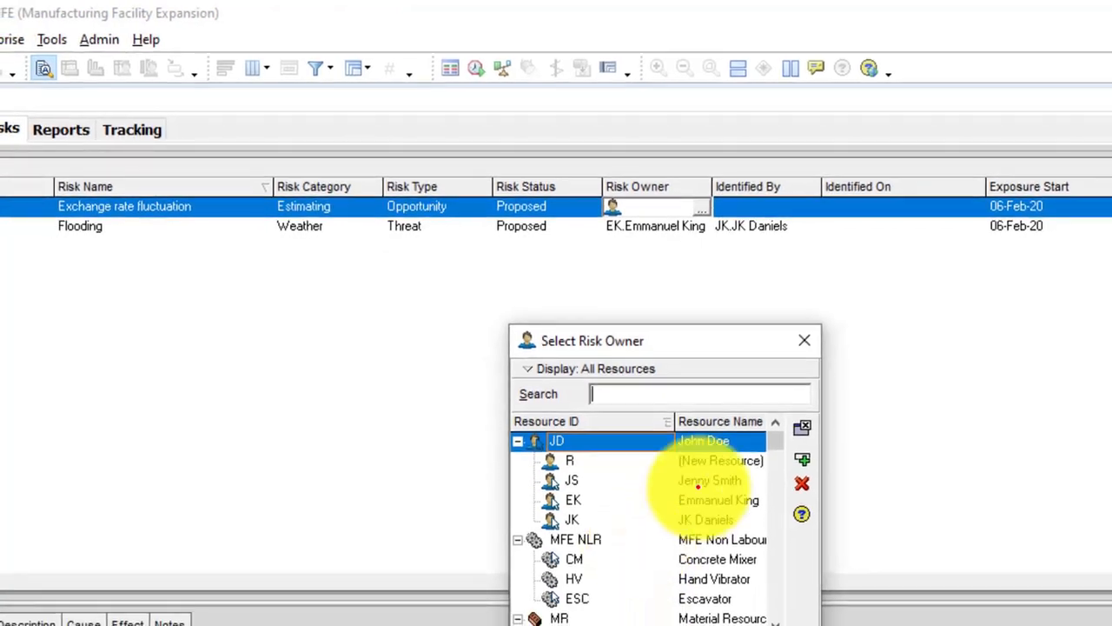
{"action": "left_click", "coordinate": [801, 458]}
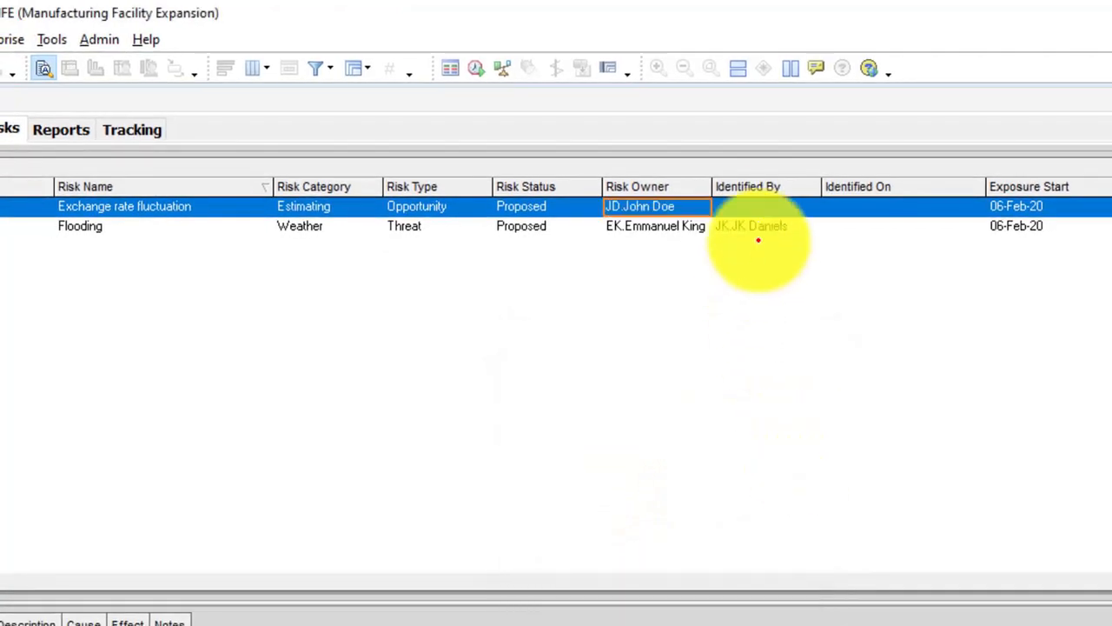
{"action": "left_click", "coordinate": [754, 201]}
{"action": "double_click", "coordinate": [754, 200]}
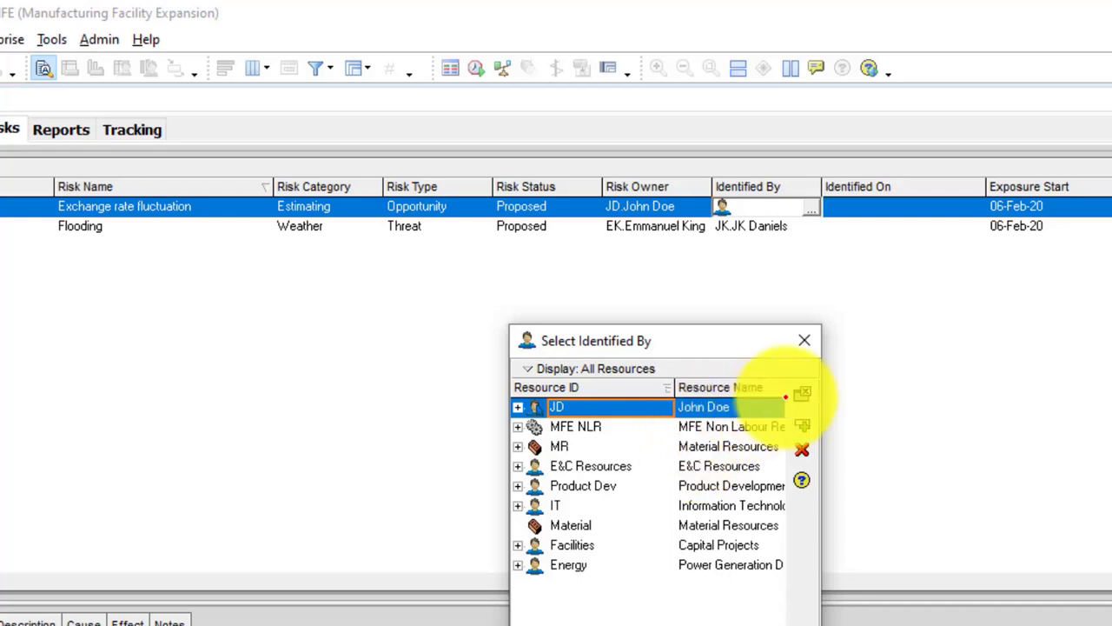
{"action": "left_click", "coordinate": [802, 425]}
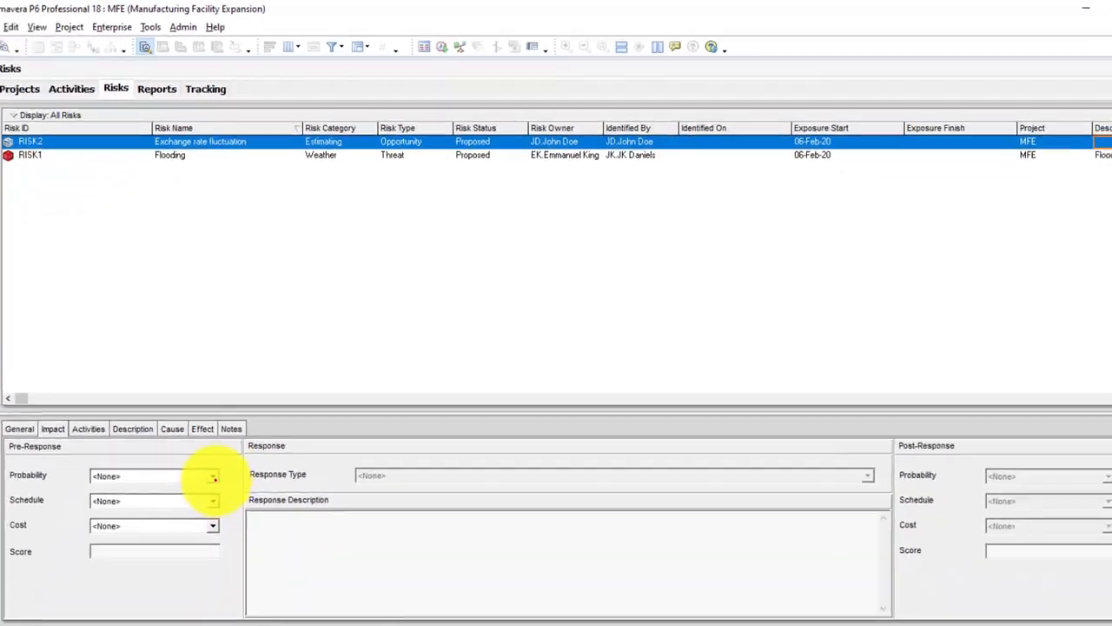
- Set the pre-response impact to probability Very Low (Up to 10%), schedule Low (1% to 5%) and cost Very High (40% or higher)
{"action": "left_click", "coordinate": [224, 441]}
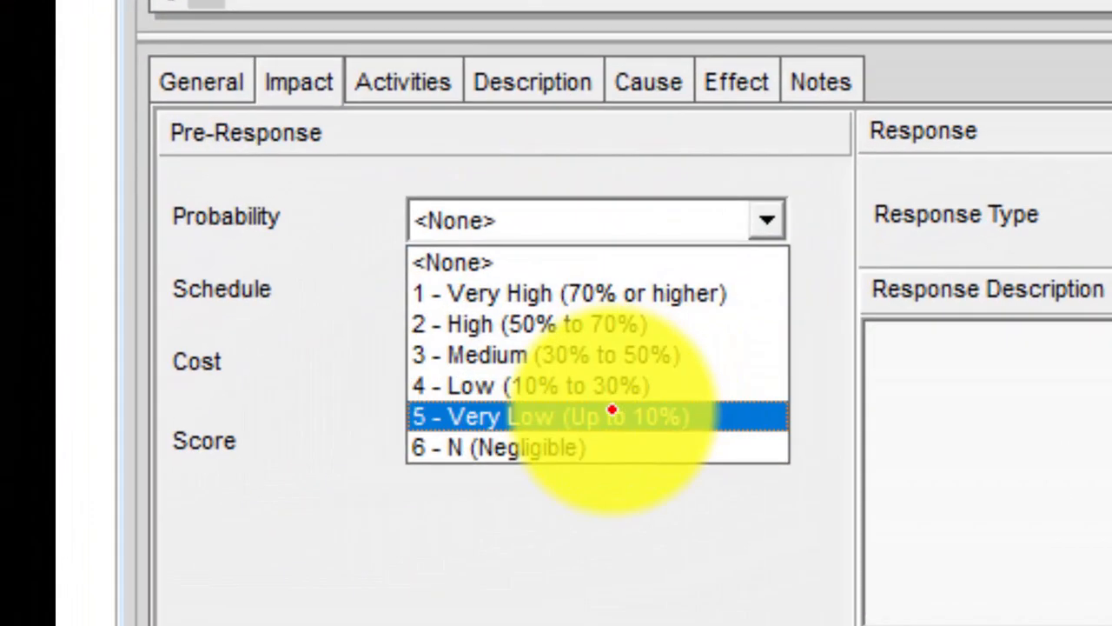
{"action": "left_click", "coordinate": [612, 410]}
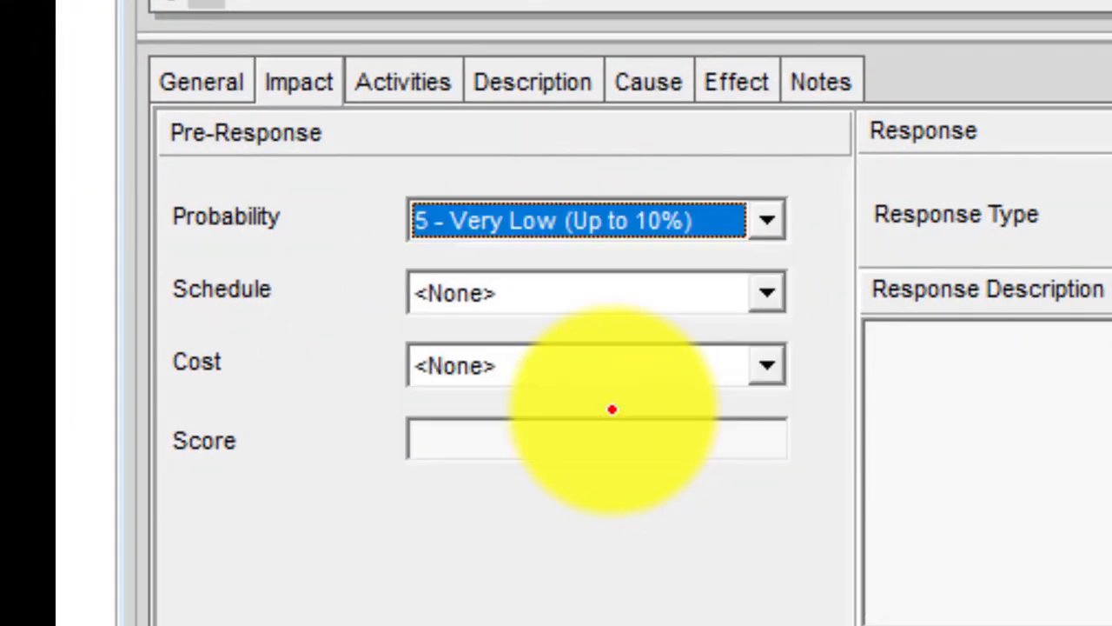
{"action": "left_click", "coordinate": [768, 290]}
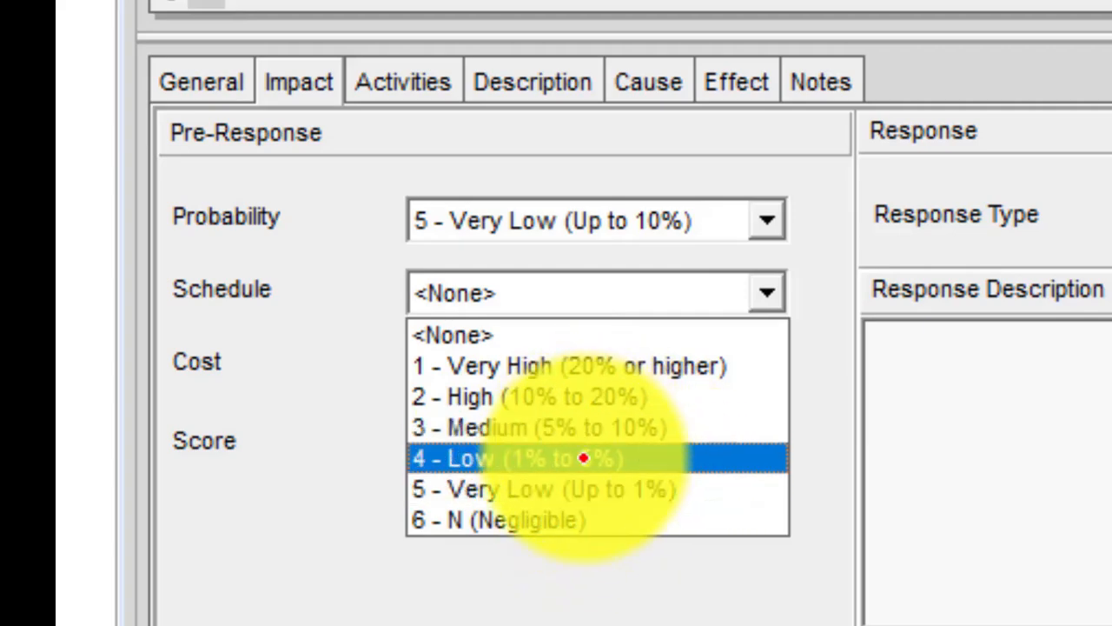
{"action": "left_click", "coordinate": [583, 458]}
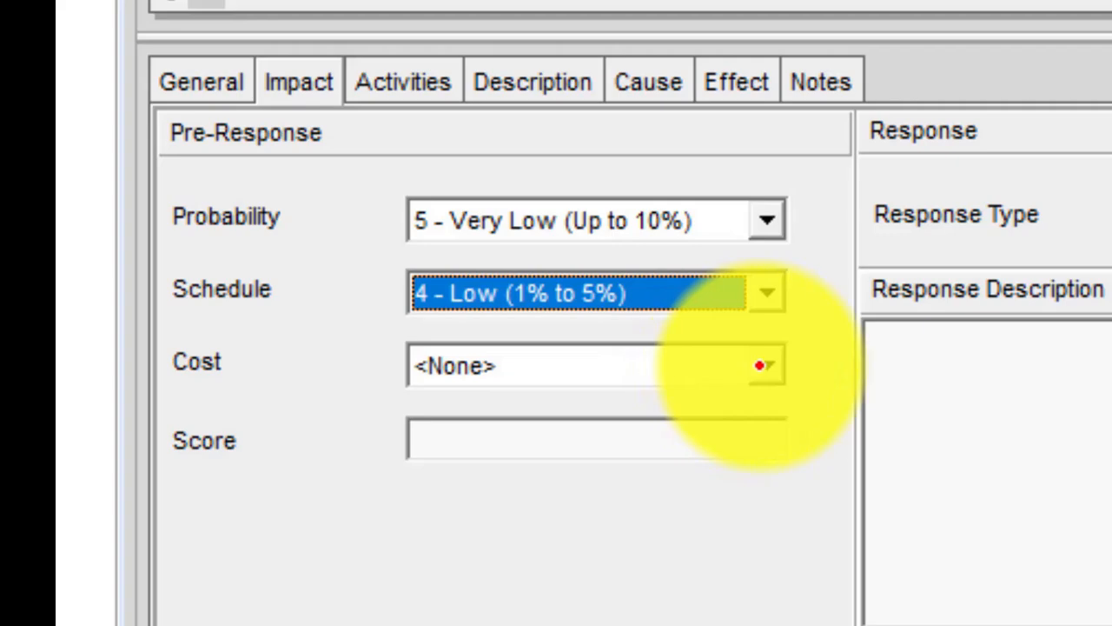
{"action": "left_click", "coordinate": [761, 366]}
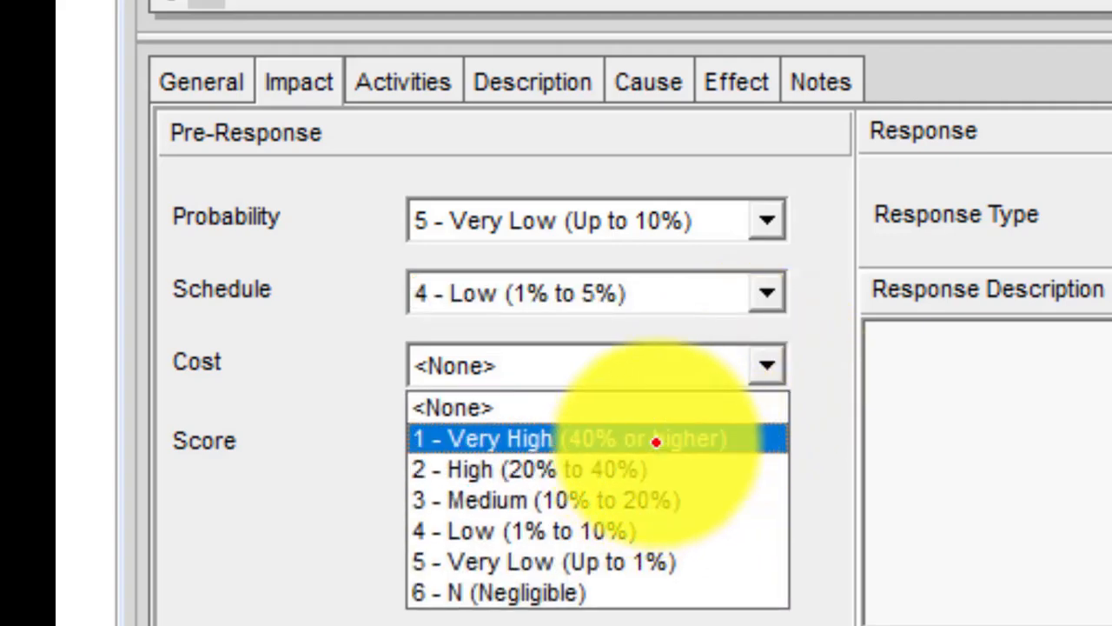
{"action": "left_click", "coordinate": [649, 446]}
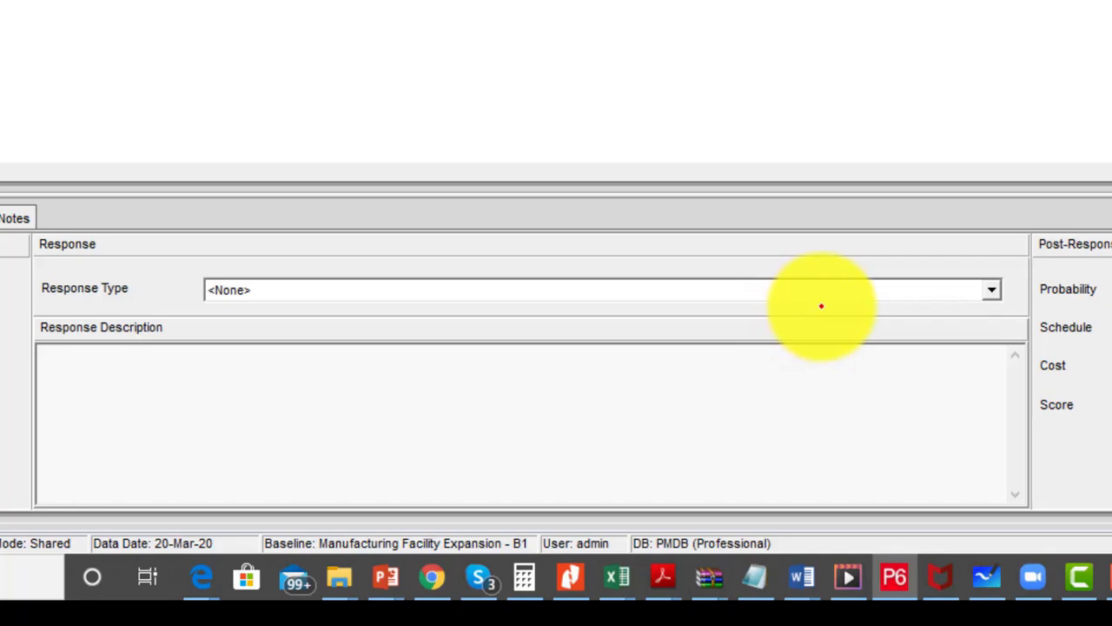
- Set the response type to Exploit and describe it as "Buy our work products in bulk to take advantage of the favourable exchange rate"
{"action": "left_click", "coordinate": [803, 296]}
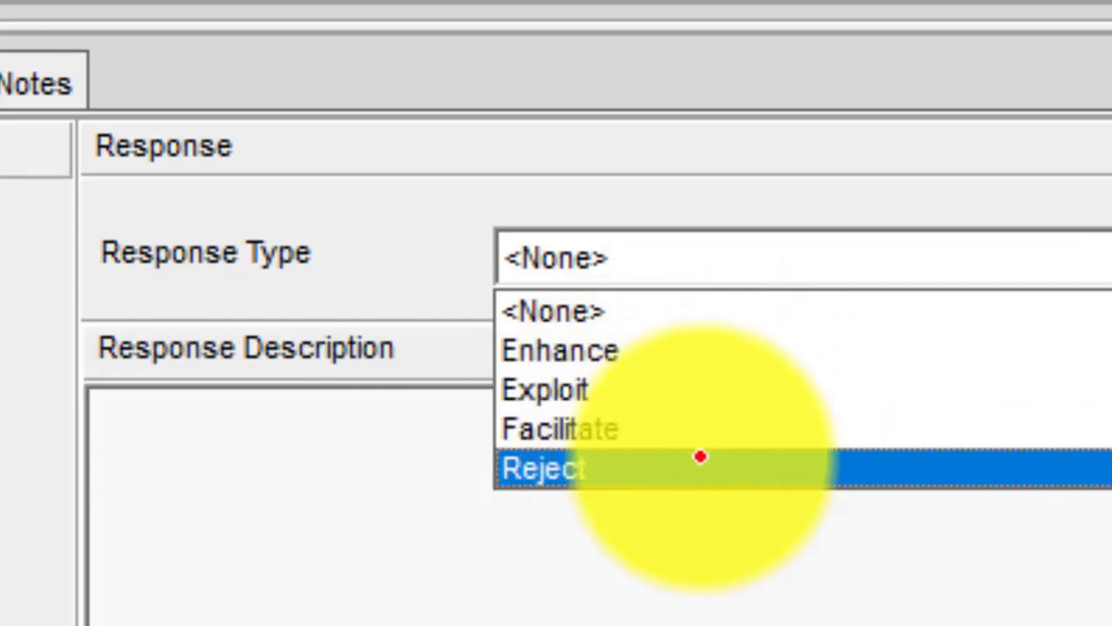
{"action": "left_click", "coordinate": [644, 390]}
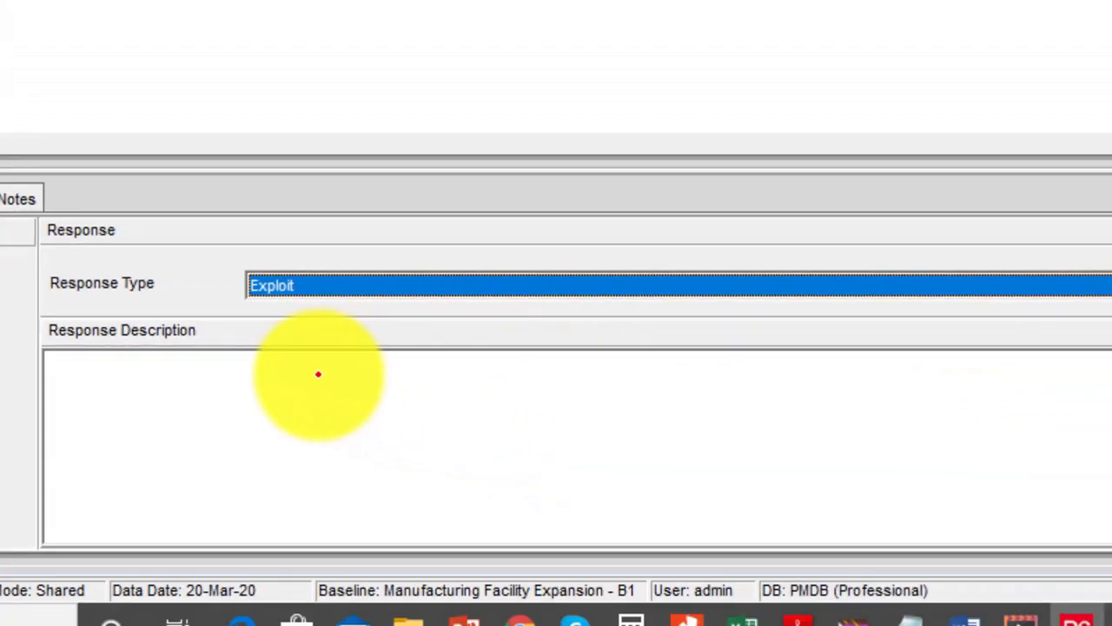
{"action": "left_click", "coordinate": [317, 385]}
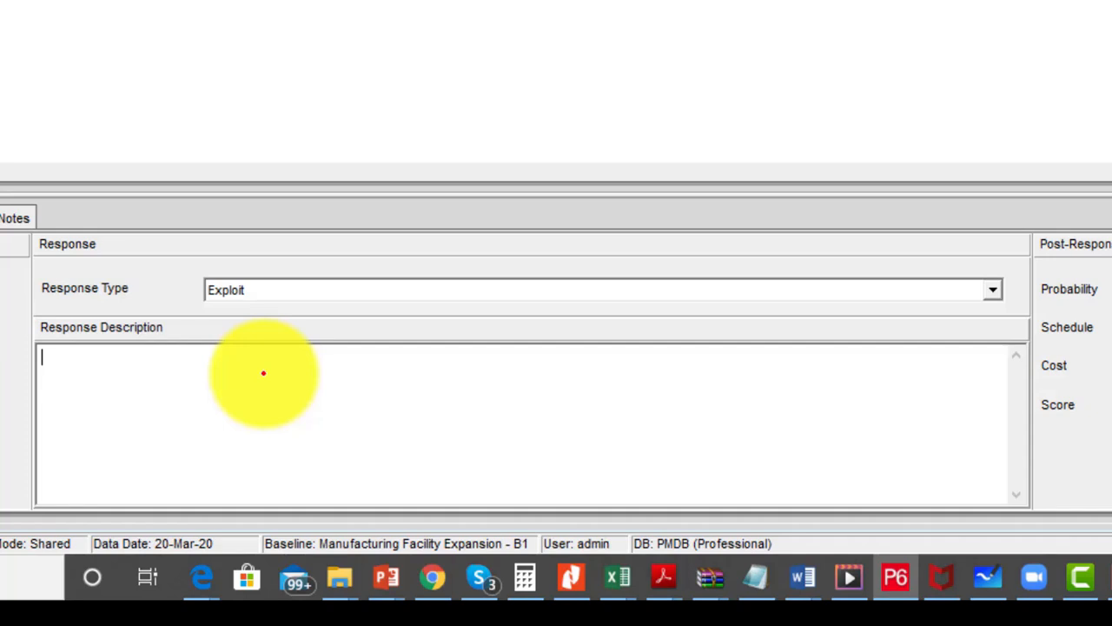
{"action": "type", "text": "Buy our work produc"}
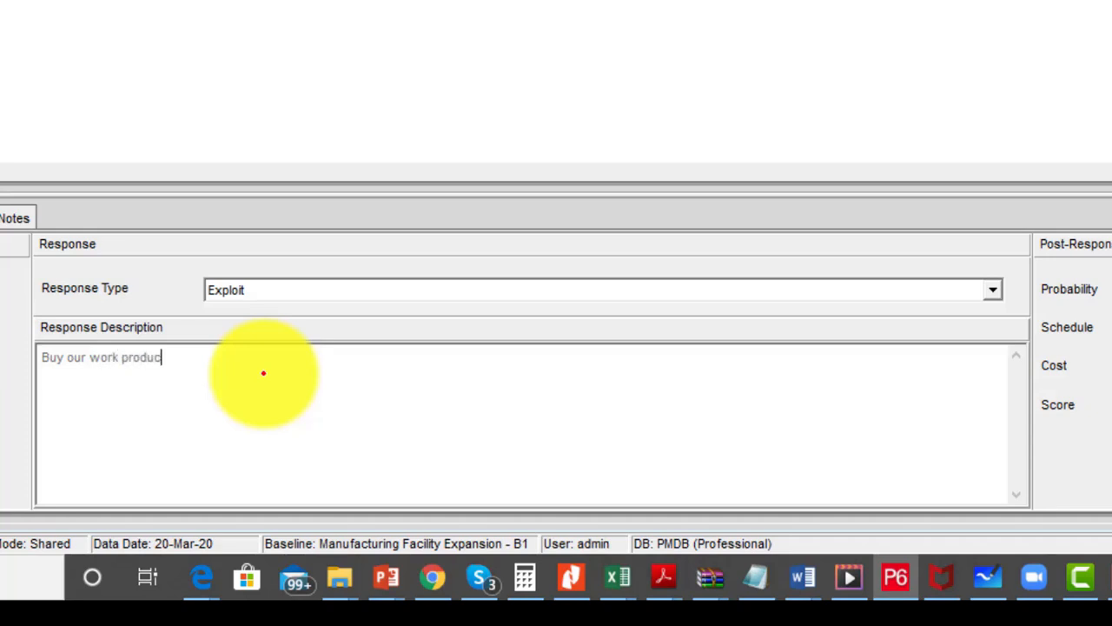
{"action": "type", "text": "ts in bulk to take advantage of"}
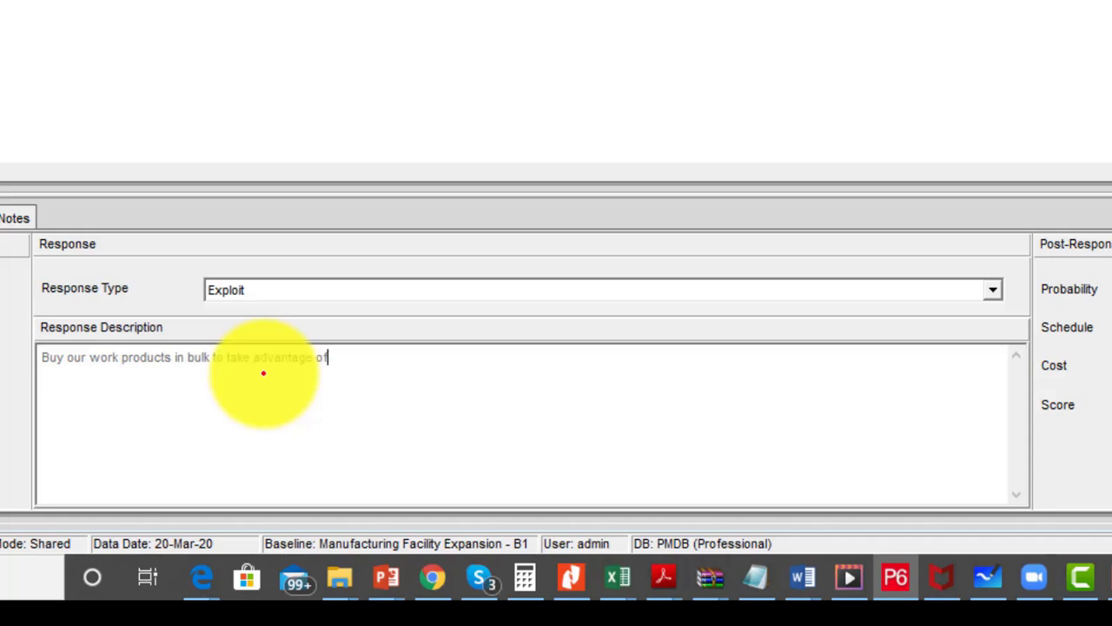
{"action": "type", "text": " the favourable ex"}
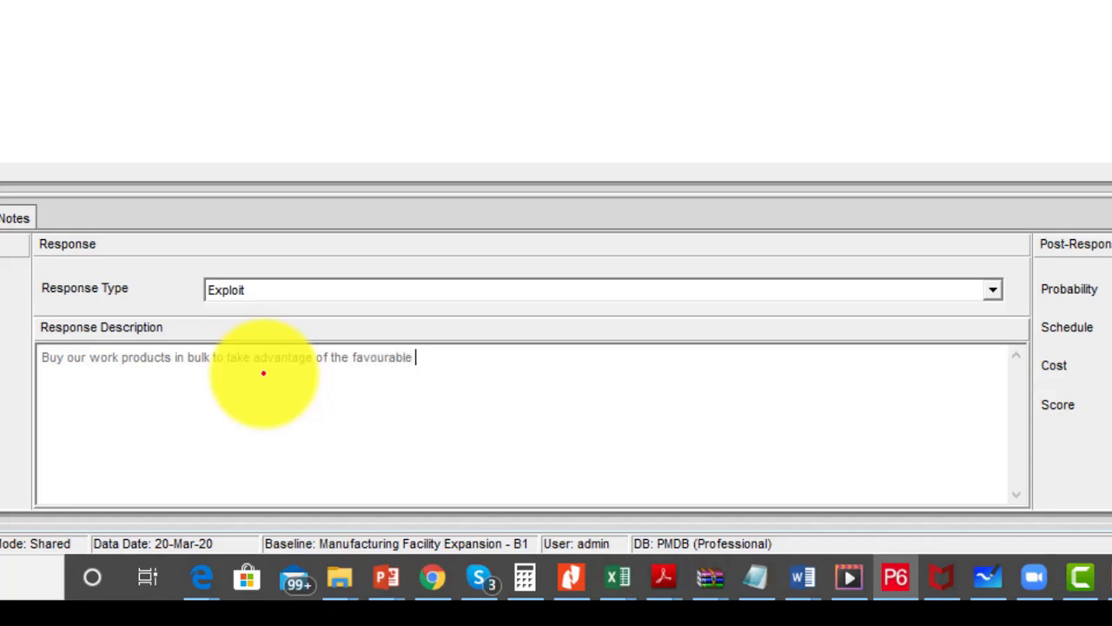
{"action": "type", "text": "change rate"}
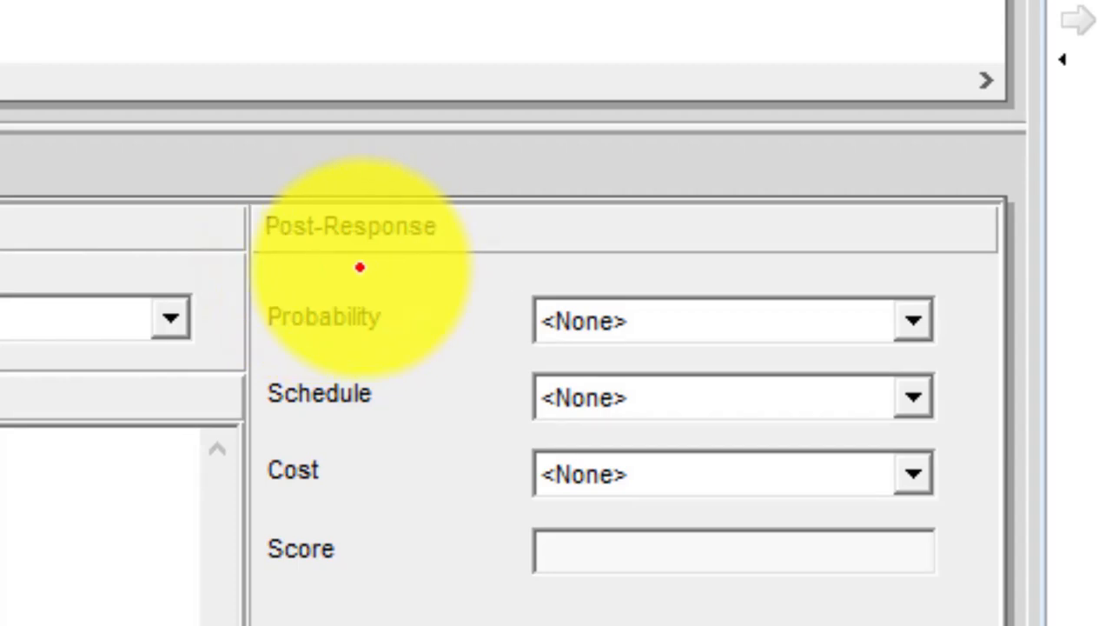
- Set the Exchange rate fluctuation risk's post-response probability, schedule and cost all to N (Negligible)
{"action": "left_click", "coordinate": [919, 324]}
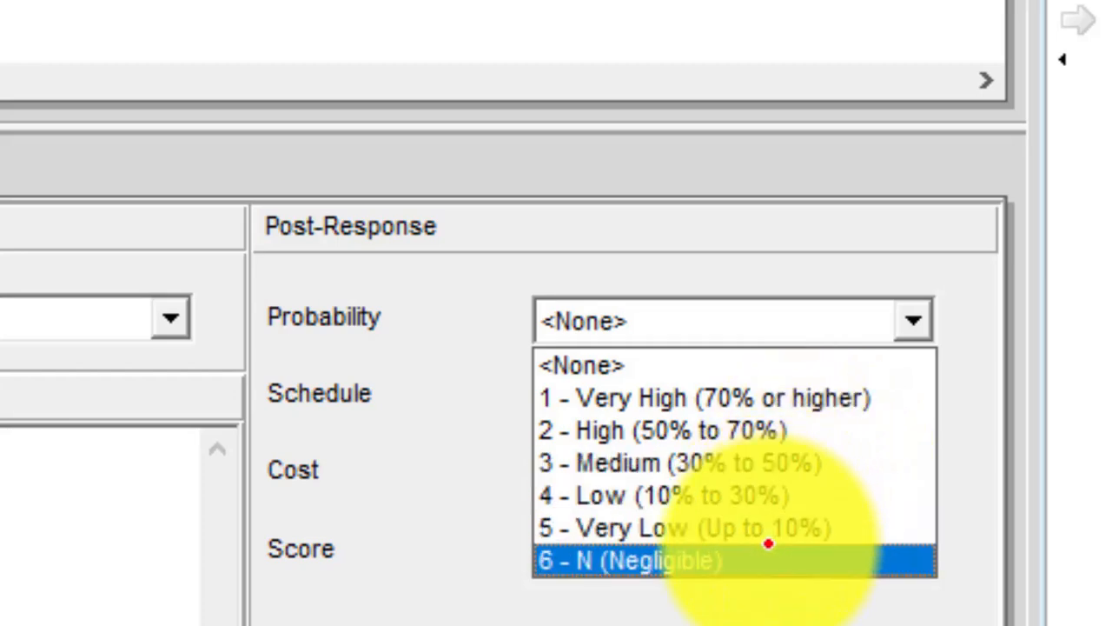
{"action": "left_click", "coordinate": [768, 543]}
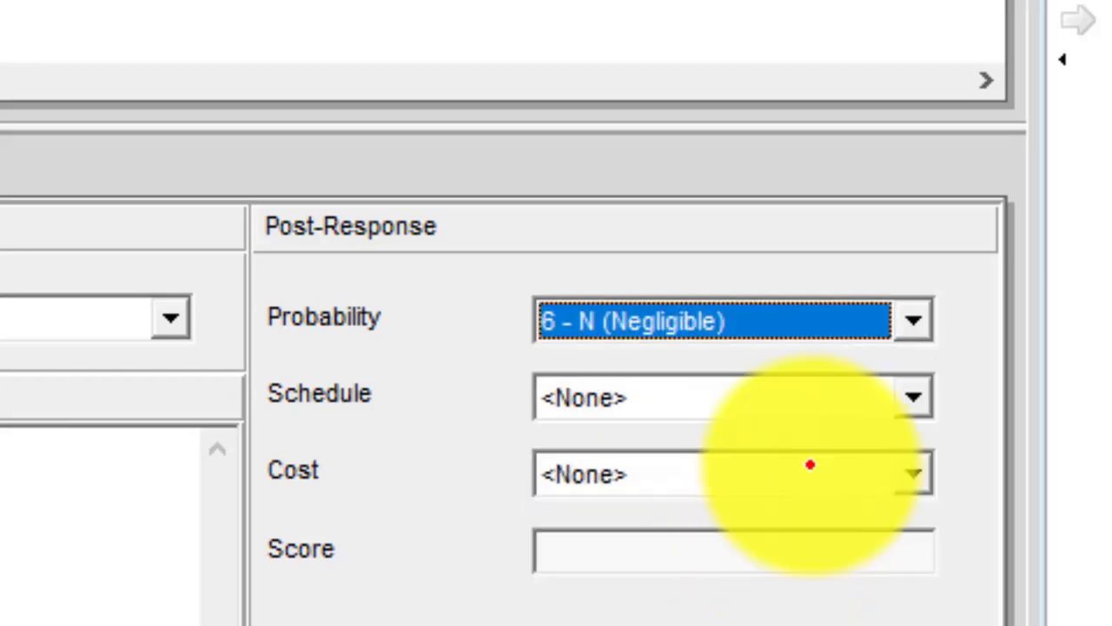
{"action": "left_click", "coordinate": [919, 397]}
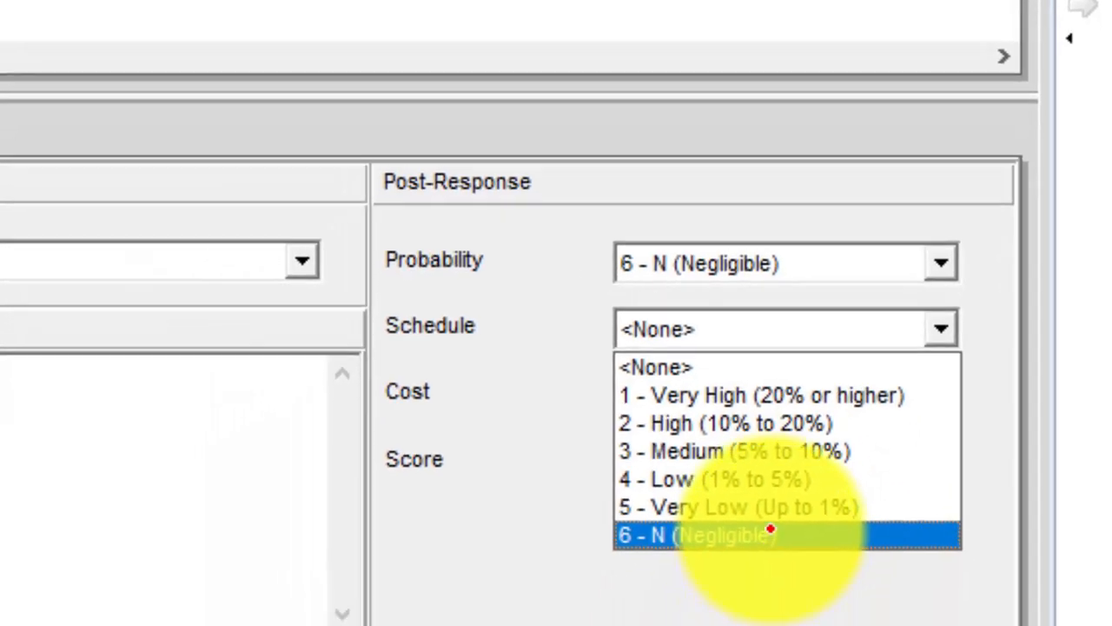
{"action": "left_click", "coordinate": [714, 625]}
{"action": "left_click", "coordinate": [956, 330]}
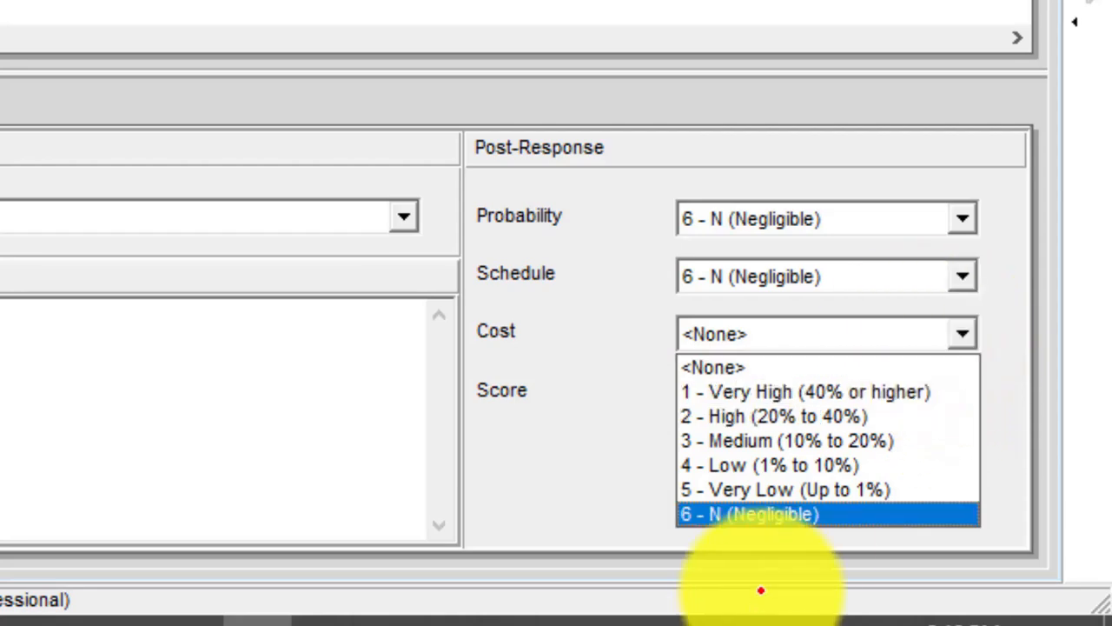
{"action": "left_click", "coordinate": [810, 514]}
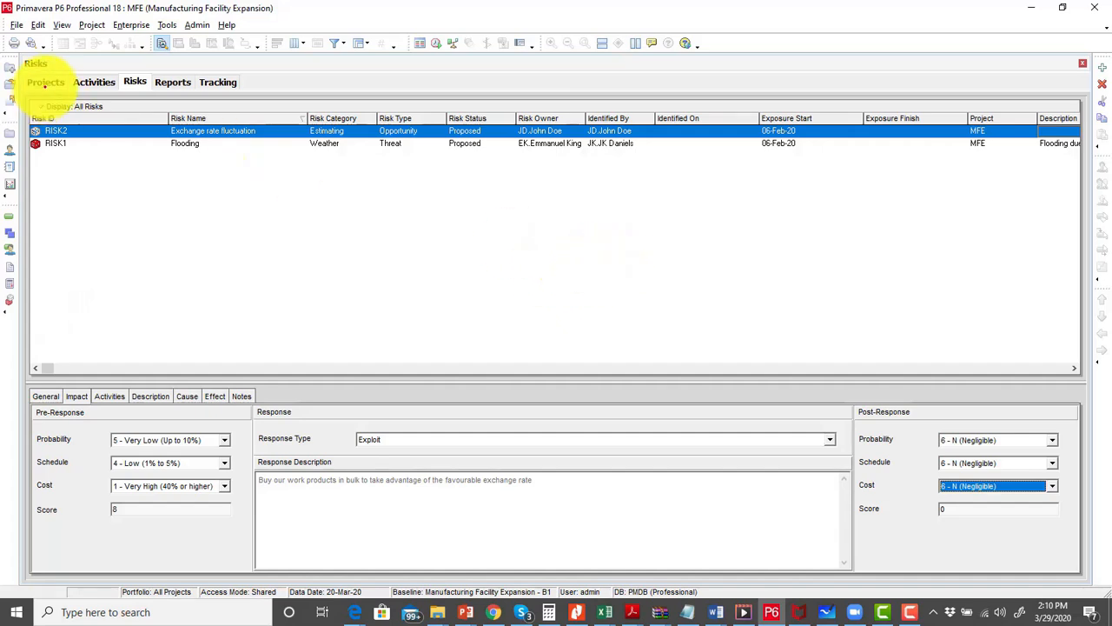
- Open the project's activities and show the risk assignment details for the selected activity
{"action": "left_click", "coordinate": [44, 82]}
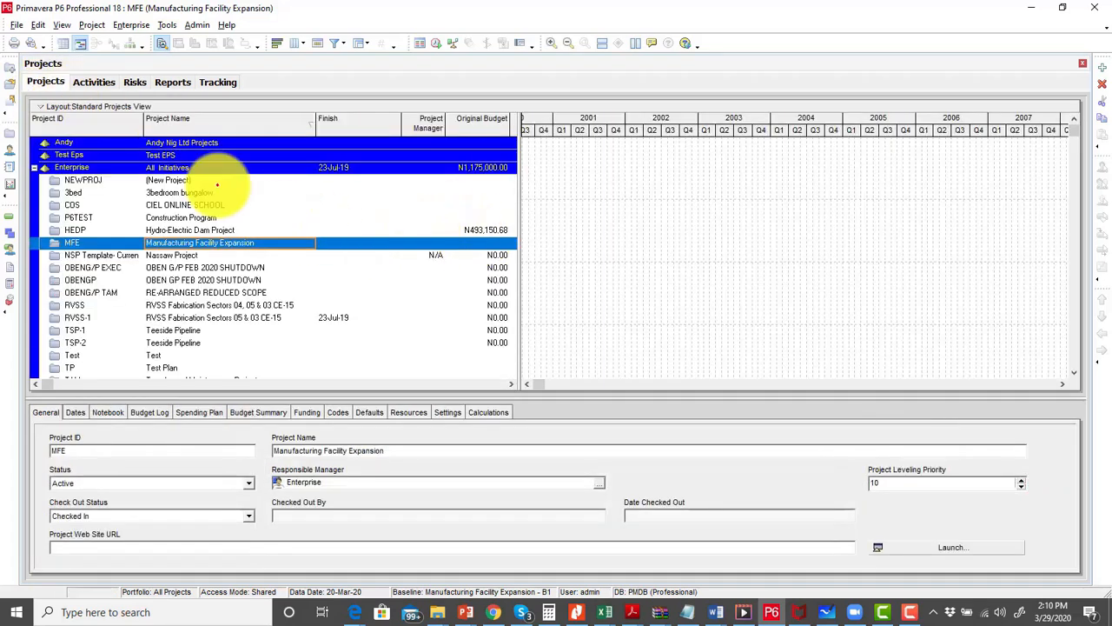
{"action": "left_click", "coordinate": [94, 82]}
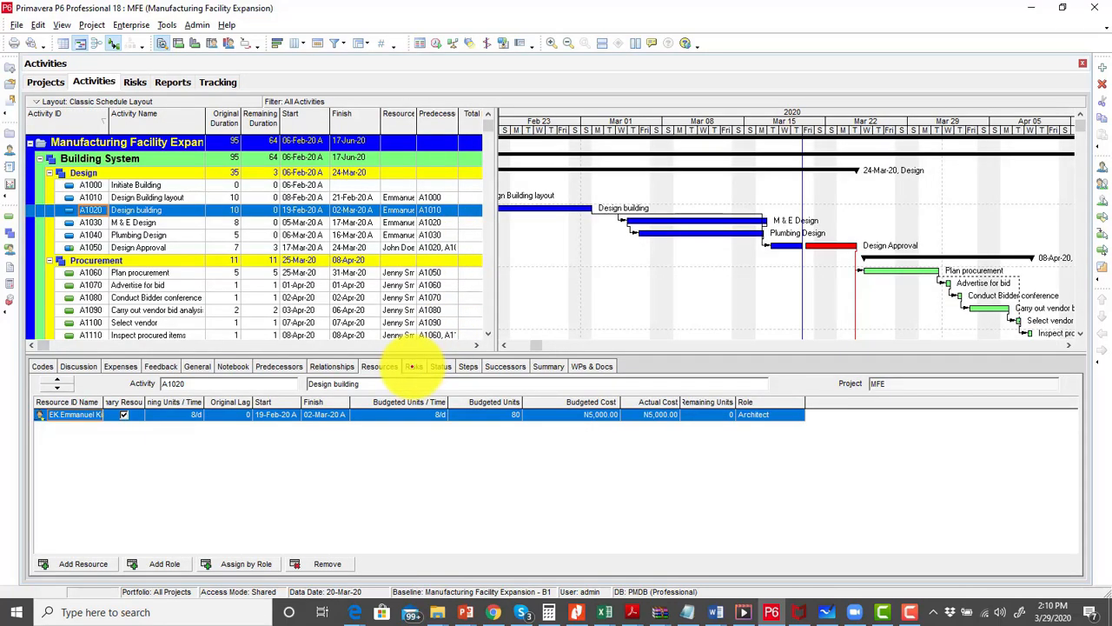
{"action": "left_click", "coordinate": [414, 366]}
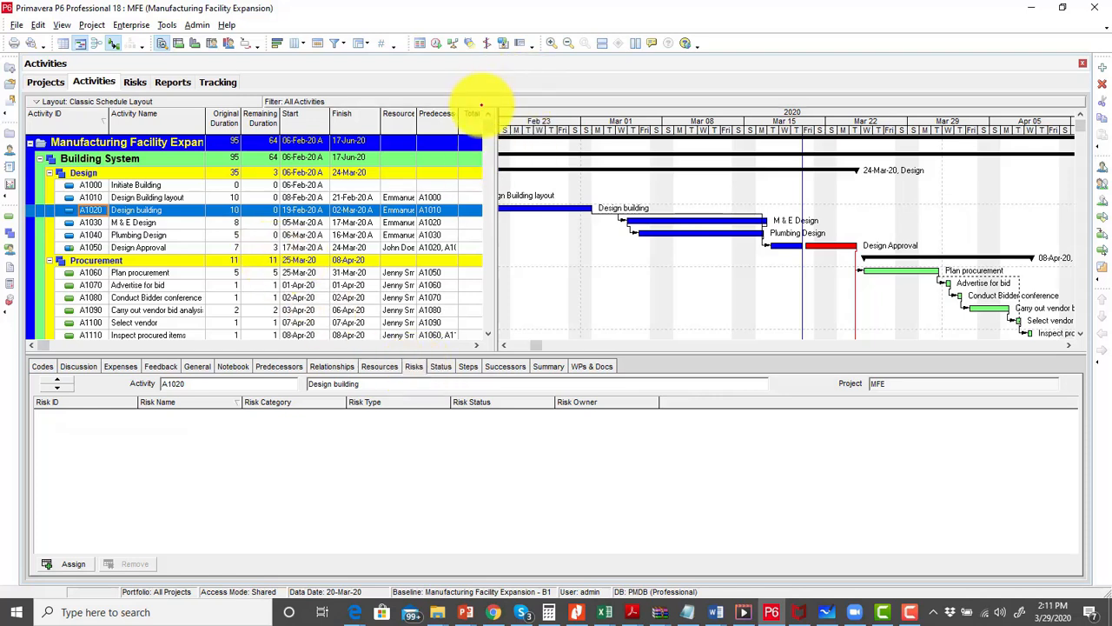
- View the risks available for assignment to activity A1010 Design Building layout, closing the list without assigning any
{"action": "left_click", "coordinate": [123, 173]}
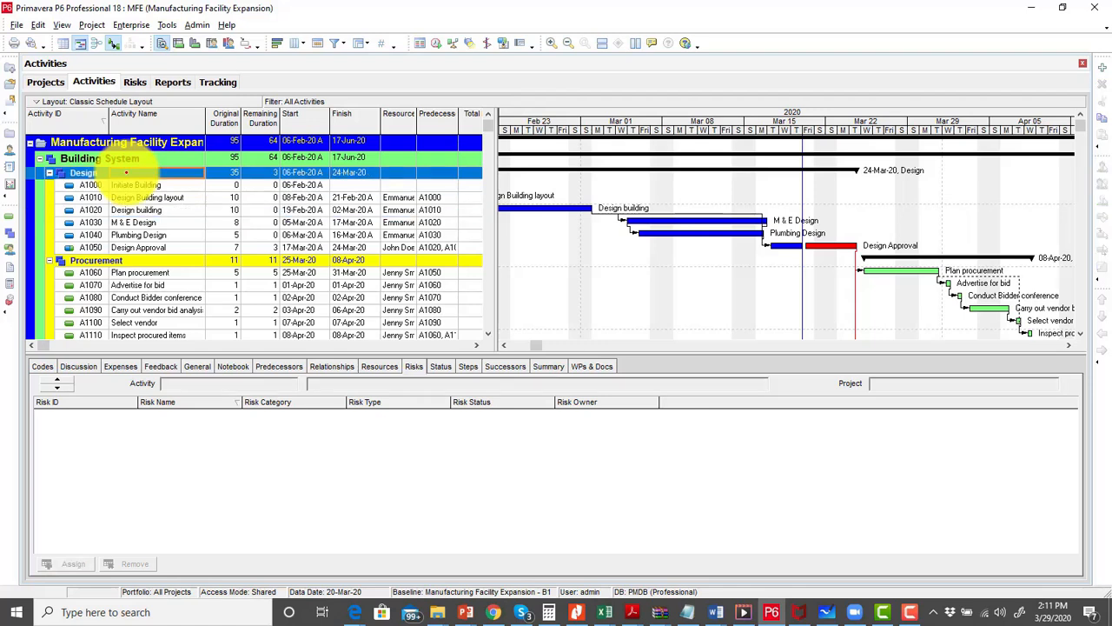
{"action": "left_click", "coordinate": [153, 185]}
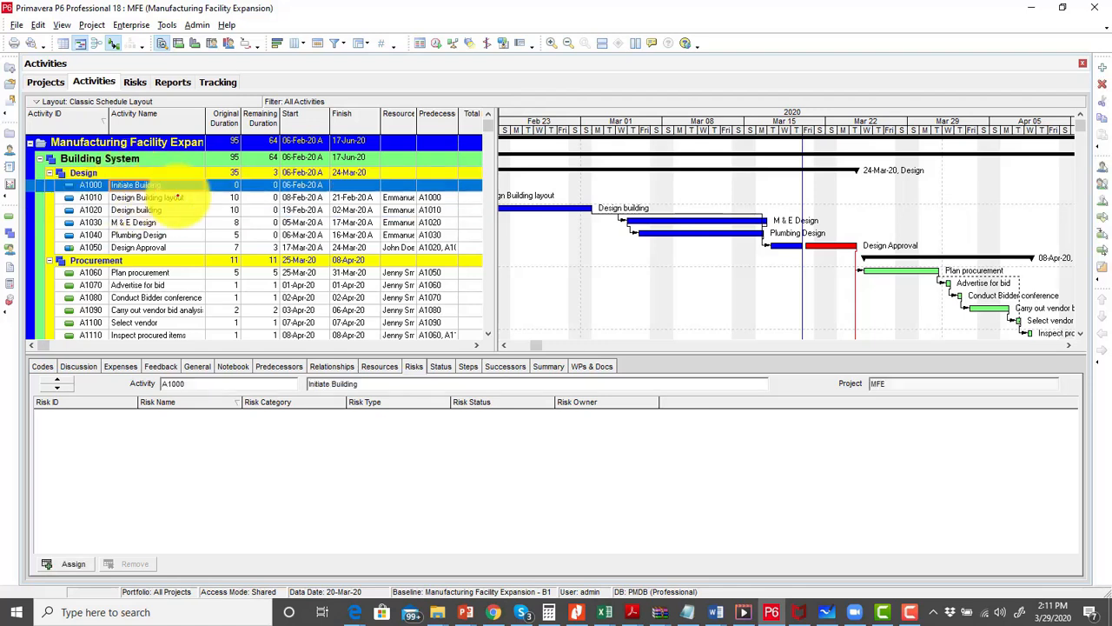
{"action": "left_click", "coordinate": [148, 198]}
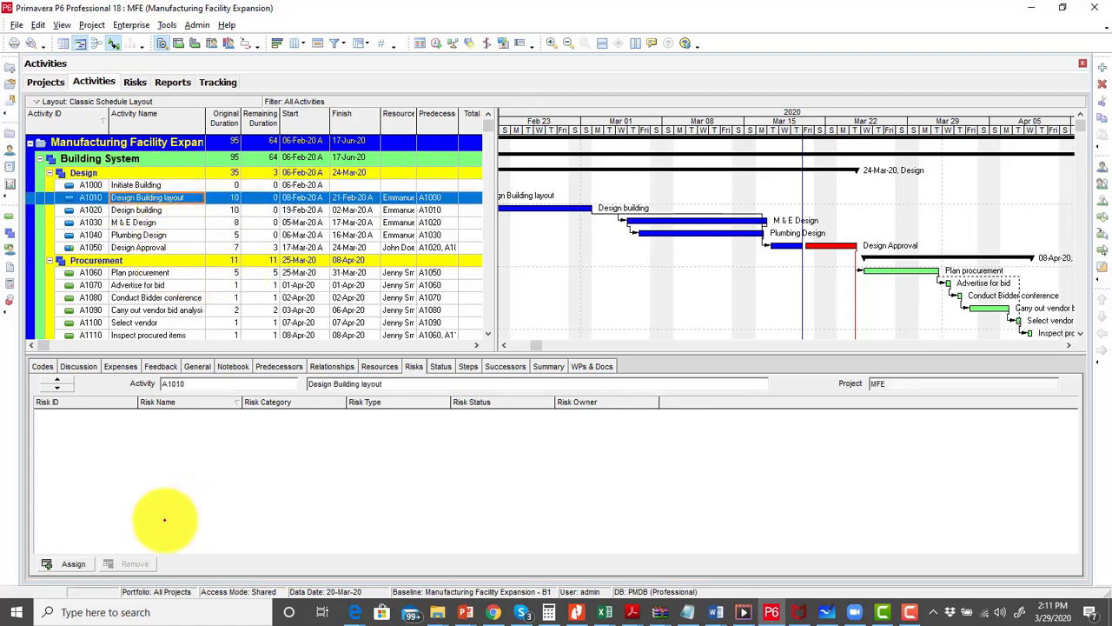
{"action": "left_click", "coordinate": [73, 563]}
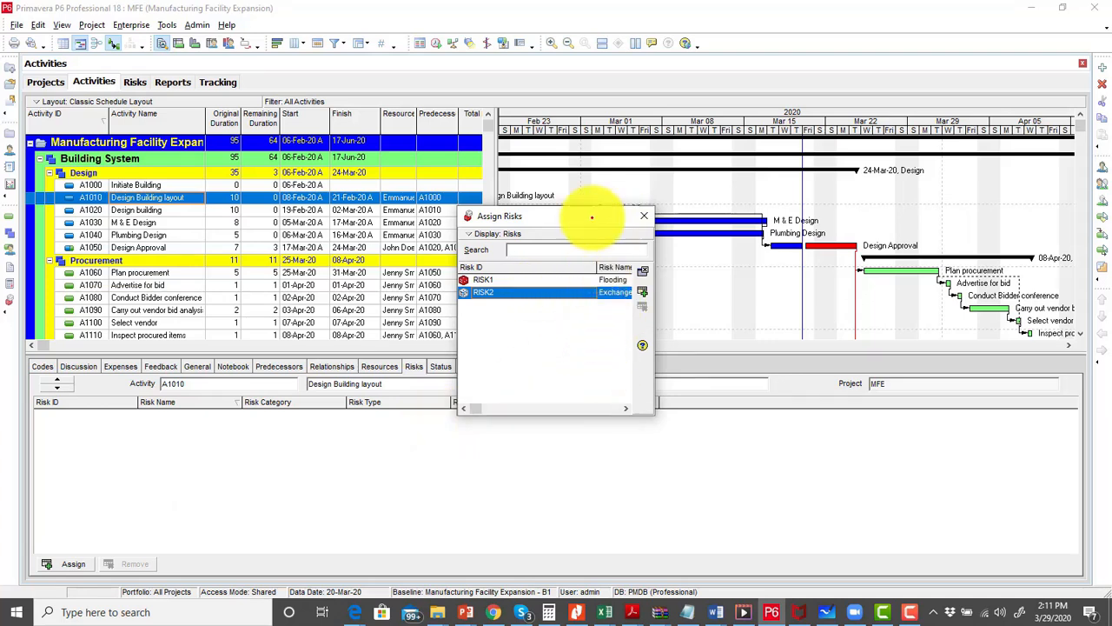
{"action": "left_click_drag", "start_coordinate": [591, 216], "coordinate": [679, 235]}
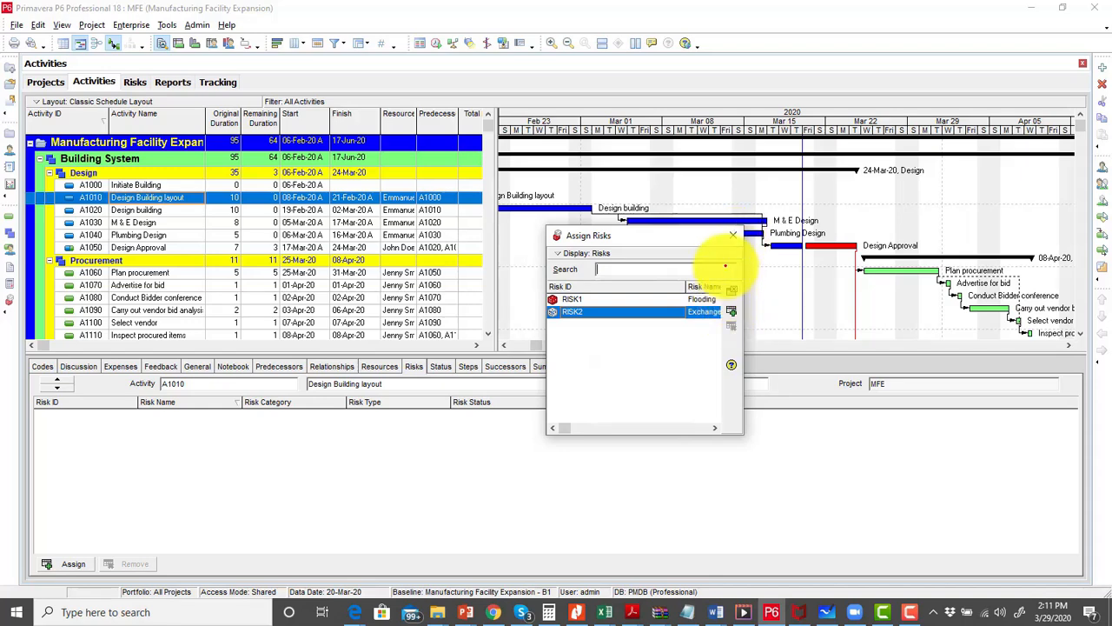
{"action": "left_click", "coordinate": [732, 232]}
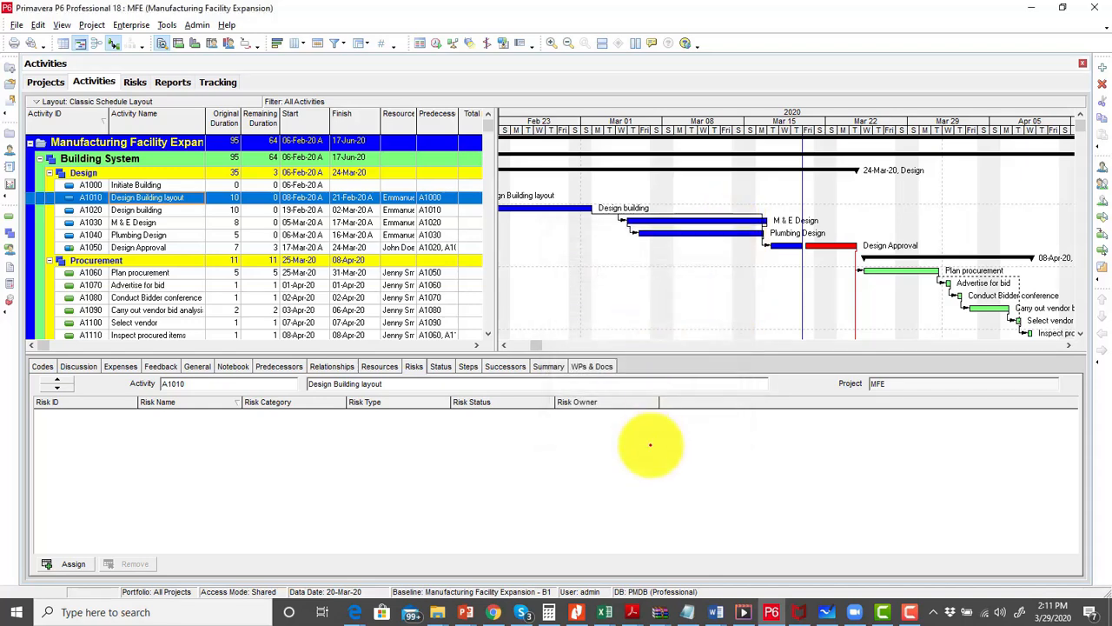